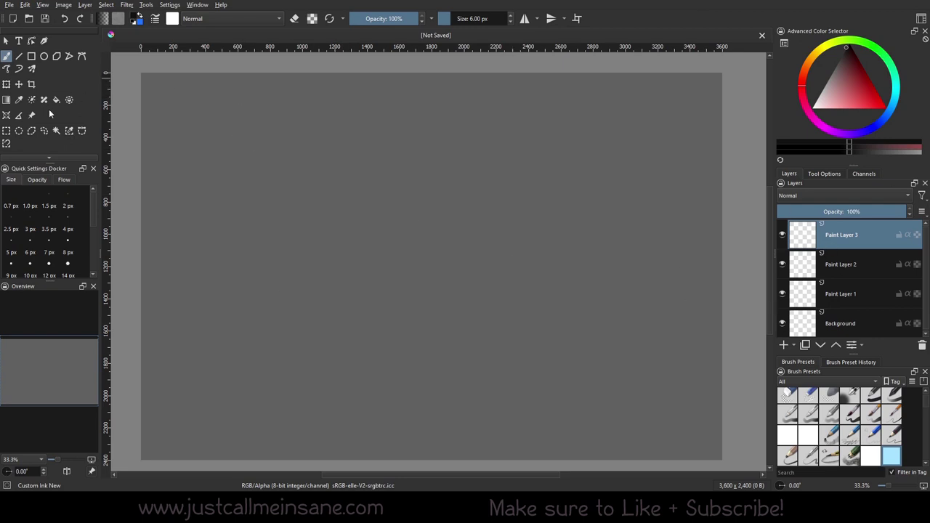
Select the Gradient tool, drag a test gradient across the canvas, and undo it.
click(8, 106)
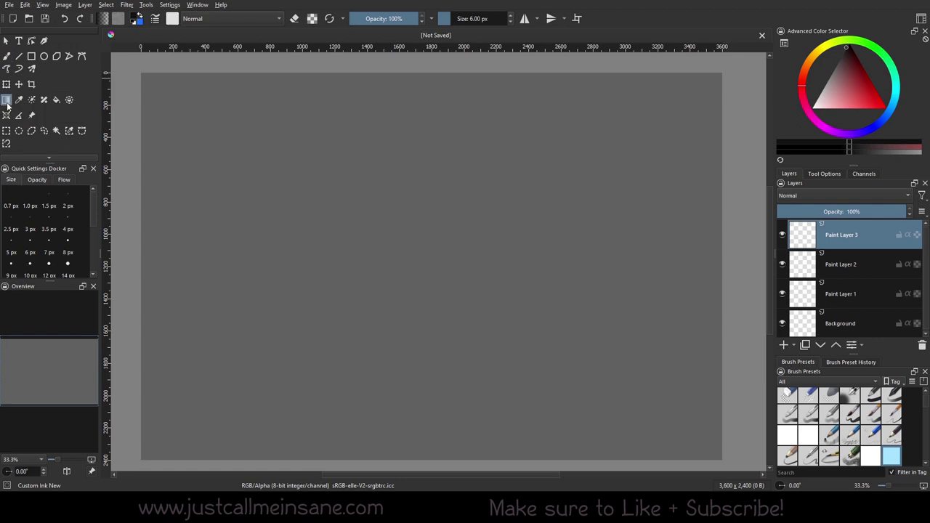
mouse_move(246, 203)
mouse_down()
mouse_move(392, 268)
mouse_move(592, 278)
mouse_move(596, 269)
mouse_up()
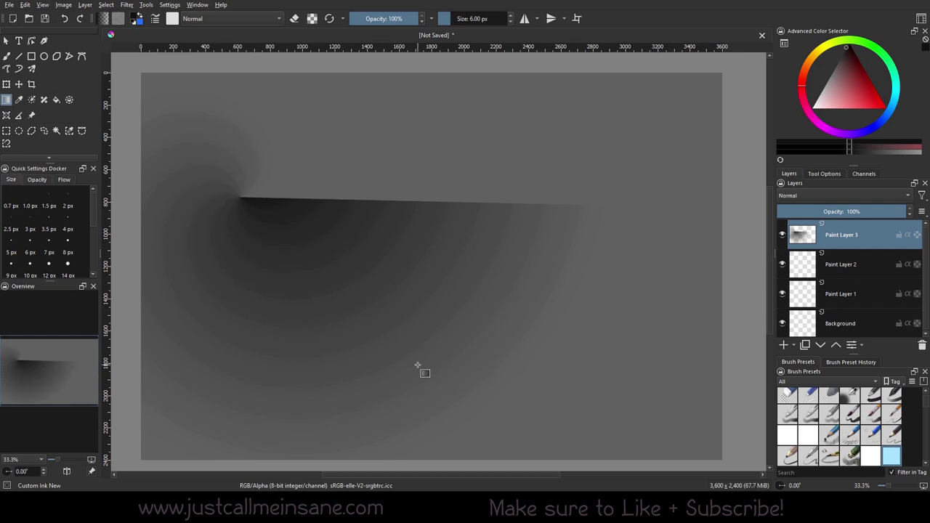
key(ctrl+z)
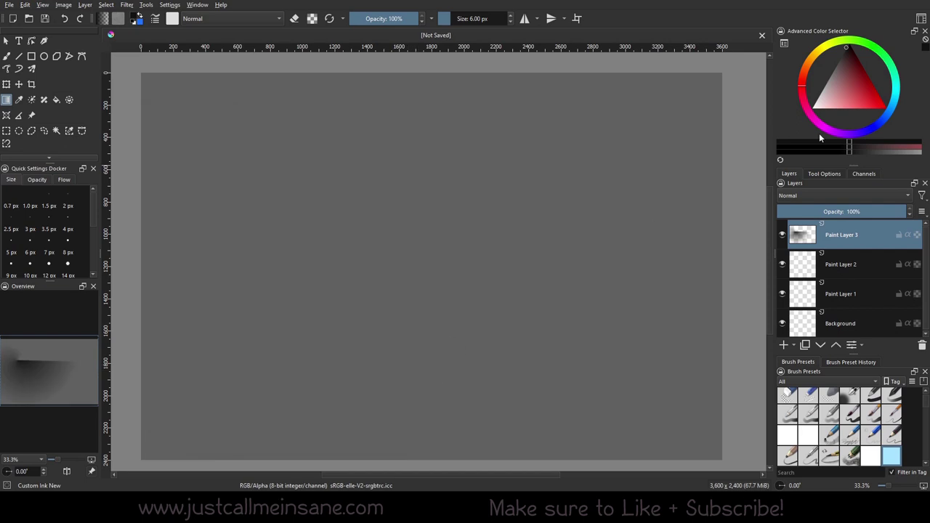
In Tool Options, keep the gradient shape at Linear and repeat at None.
click(812, 174)
click(867, 198)
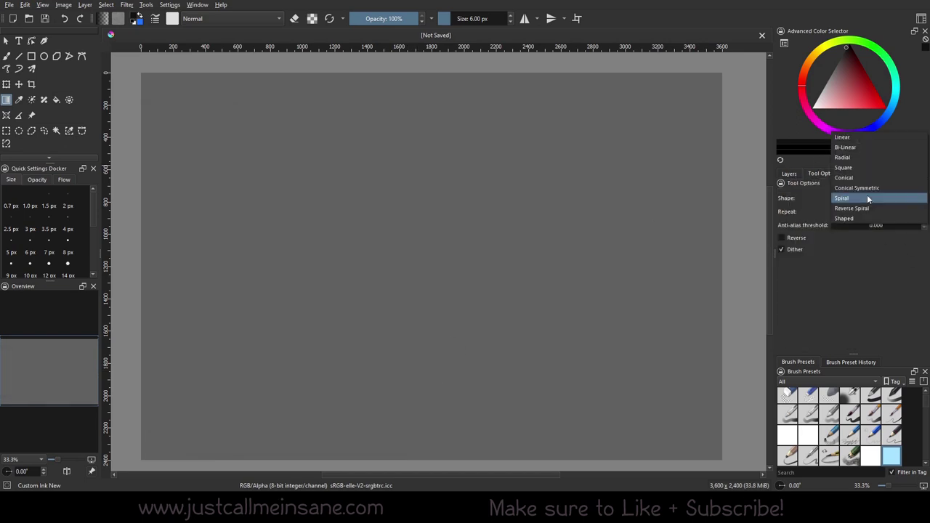
click(875, 140)
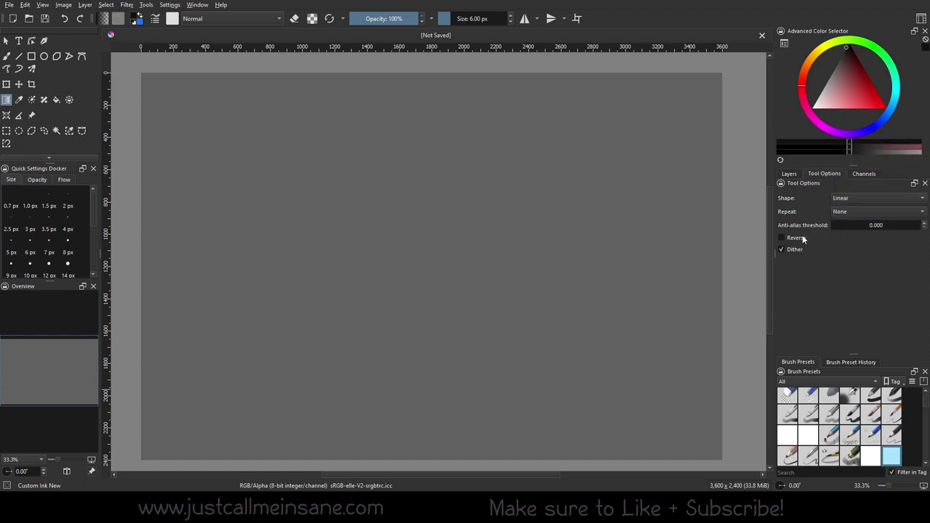
click(854, 212)
click(861, 199)
click(844, 197)
click(170, 6)
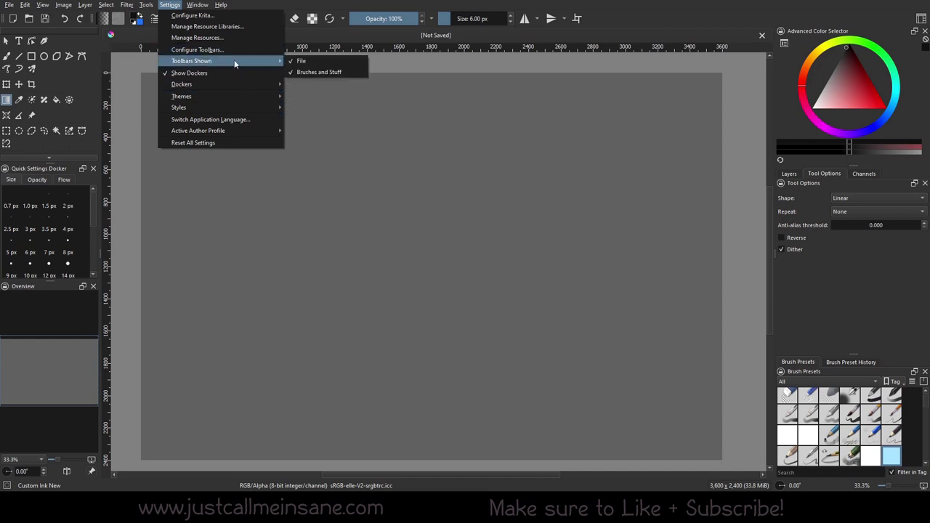
click(331, 24)
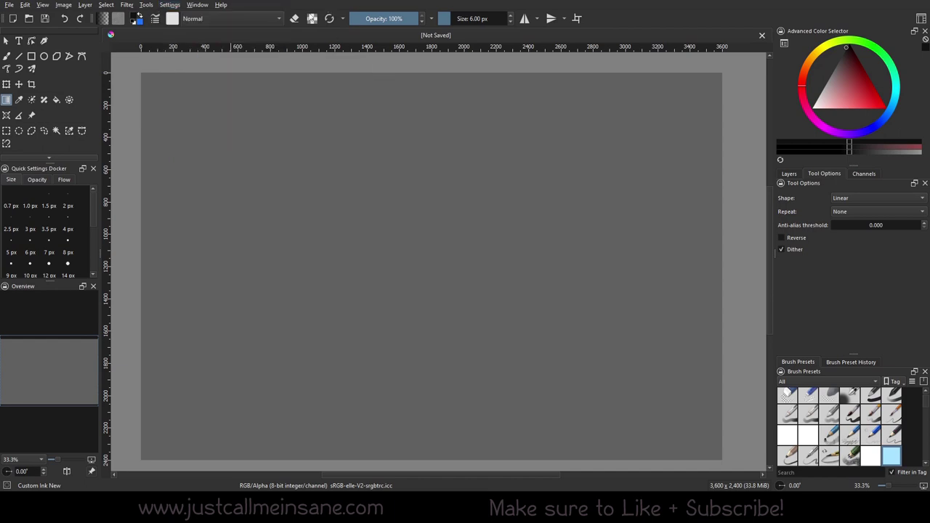
Open the gradient presets popup from the toolbar and scroll through the available presets.
click(104, 18)
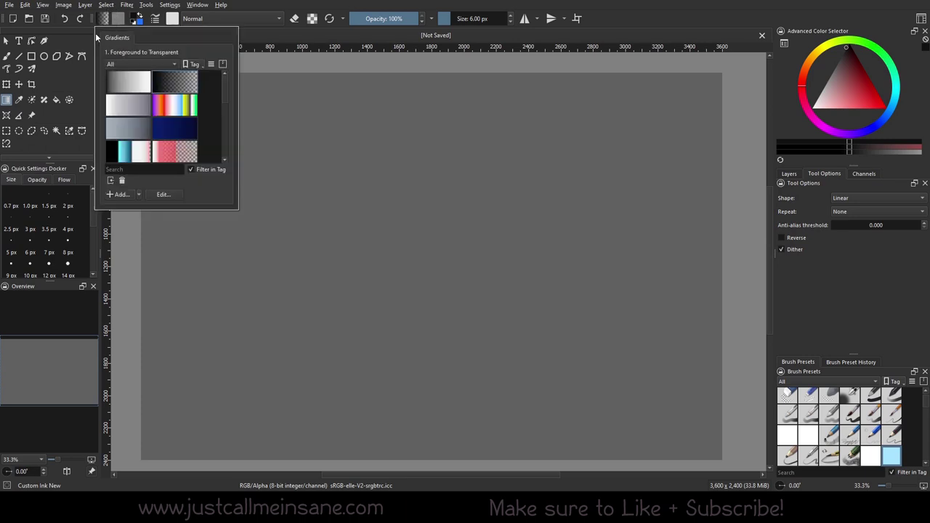
scroll(174, 115, down, 5)
scroll(184, 126, up, 5)
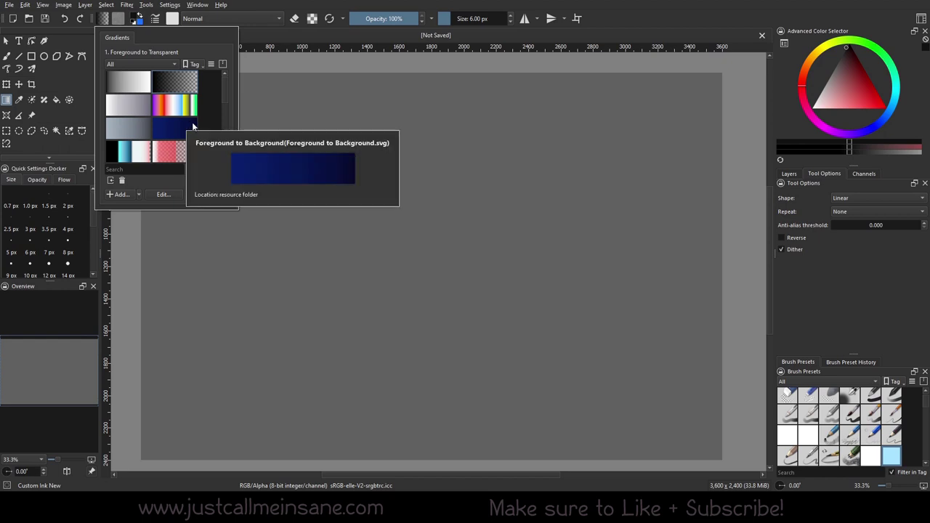
mouse_move(189, 107)
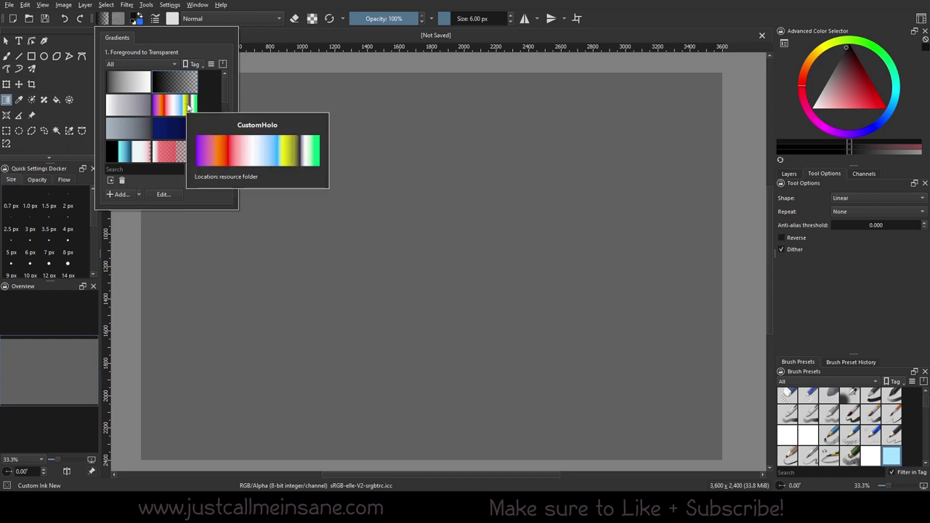
mouse_move(161, 137)
scroll(217, 118, down, 3)
scroll(216, 118, up, 3)
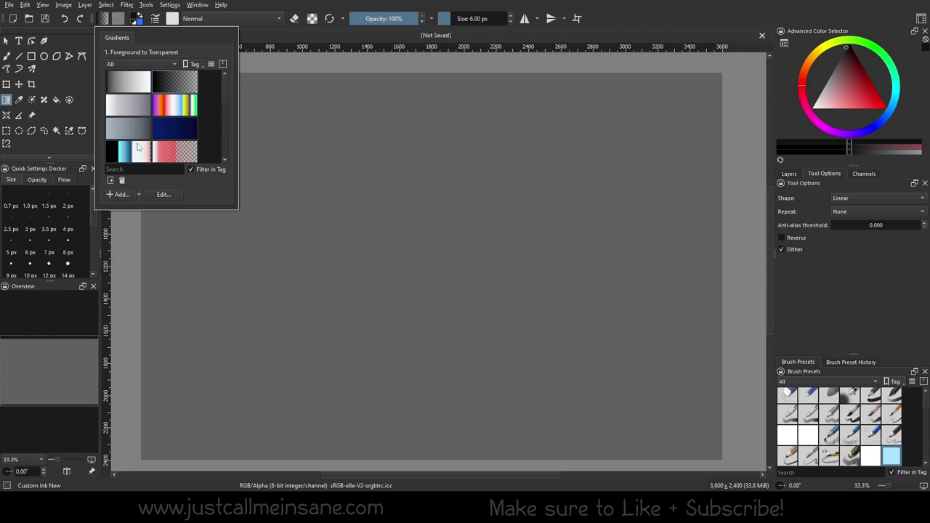
scroll(140, 148, down, 3)
scroll(182, 138, up, 3)
Start a new yellow-to-red custom gradient and add five stops along its bar.
click(114, 197)
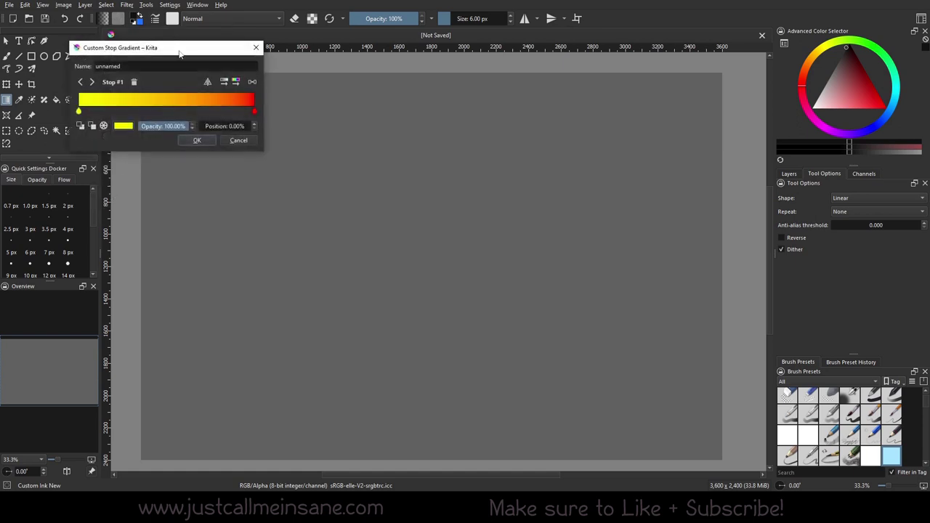
drag(181, 54, 348, 221)
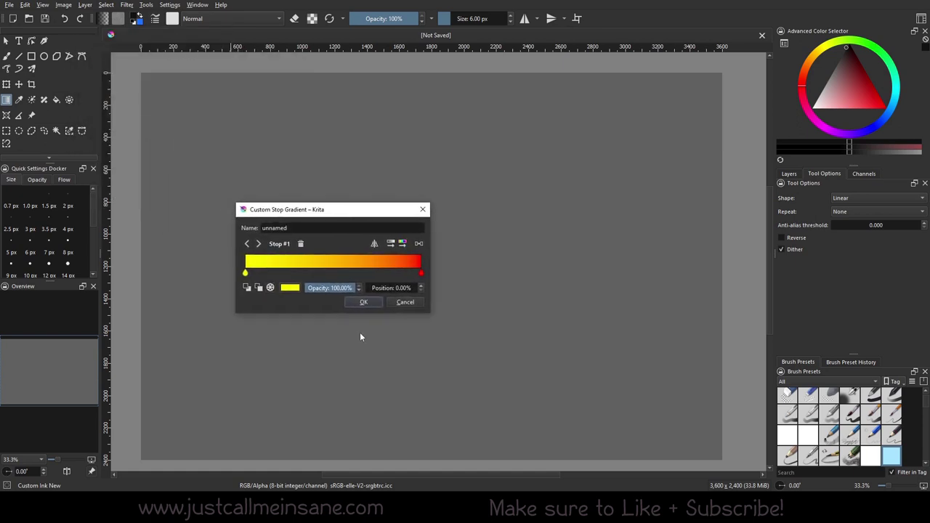
click(323, 272)
click(374, 272)
click(273, 273)
click(293, 272)
click(339, 272)
Nudge the fourth stop to 40.94% and enlarge the gradient editor.
drag(341, 277, 318, 274)
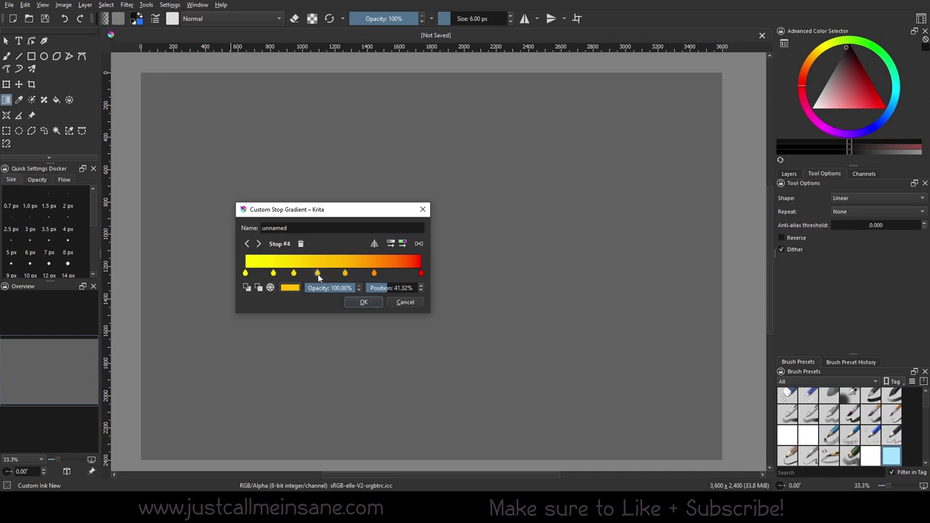
drag(318, 275, 316, 275)
drag(430, 314, 601, 337)
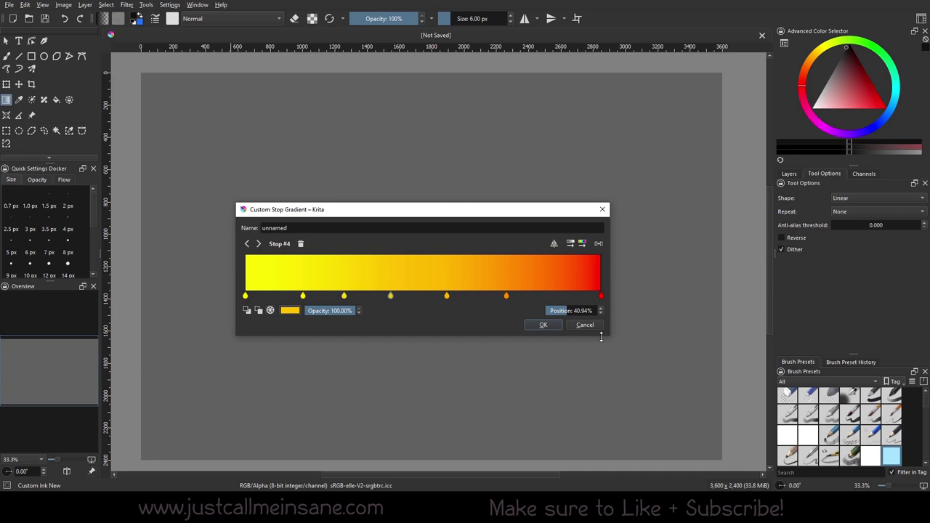
Recolour the selected stop teal-blue and shift the green, blue and cyan stops right.
click(291, 313)
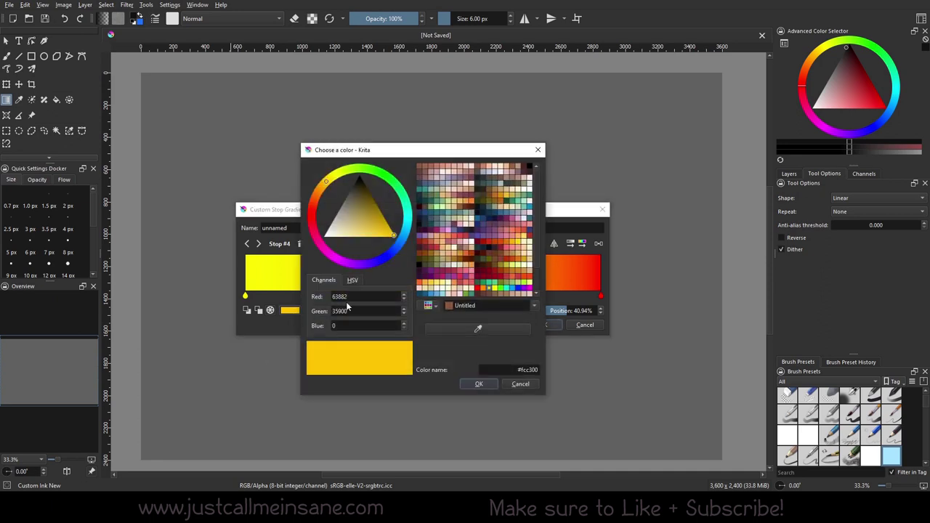
click(405, 228)
click(370, 220)
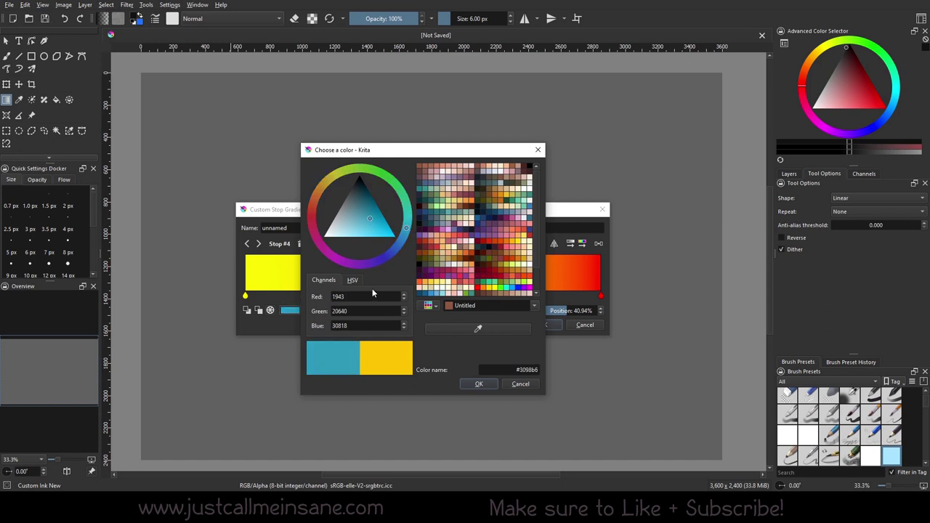
click(480, 384)
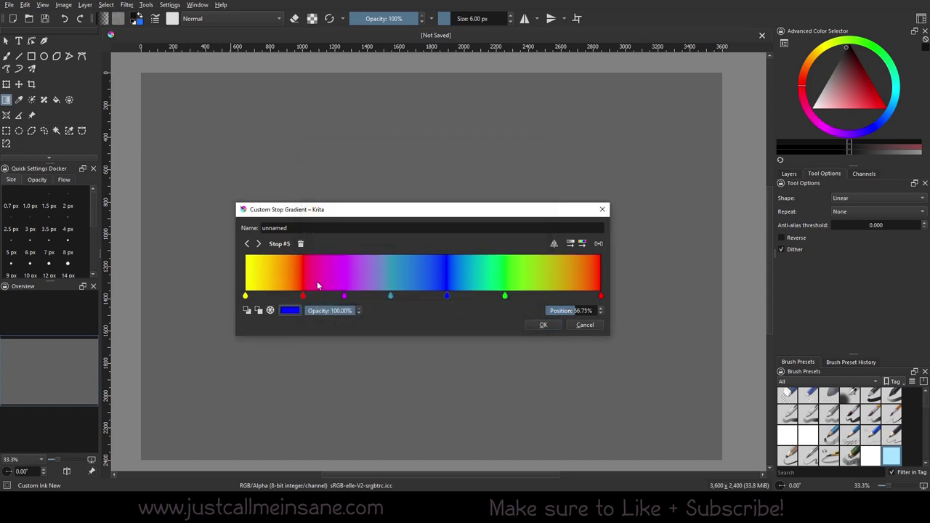
drag(506, 297, 529, 298)
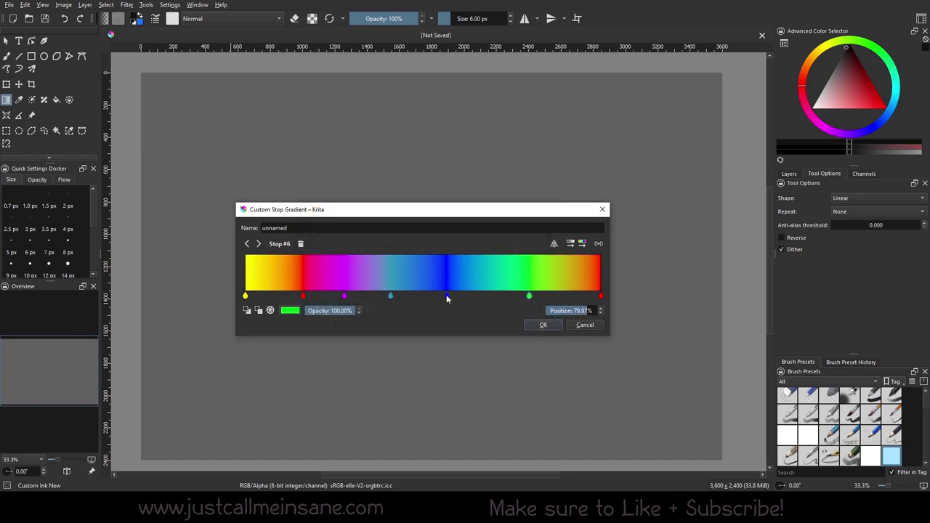
drag(446, 296, 471, 298)
mouse_move(391, 297)
mouse_down()
mouse_move(441, 296)
mouse_move(406, 297)
mouse_up()
Move the blue stop left, add a magenta stop, delete the purple one, and reposition the red stop.
click(466, 296)
drag(466, 297, 380, 295)
click(309, 295)
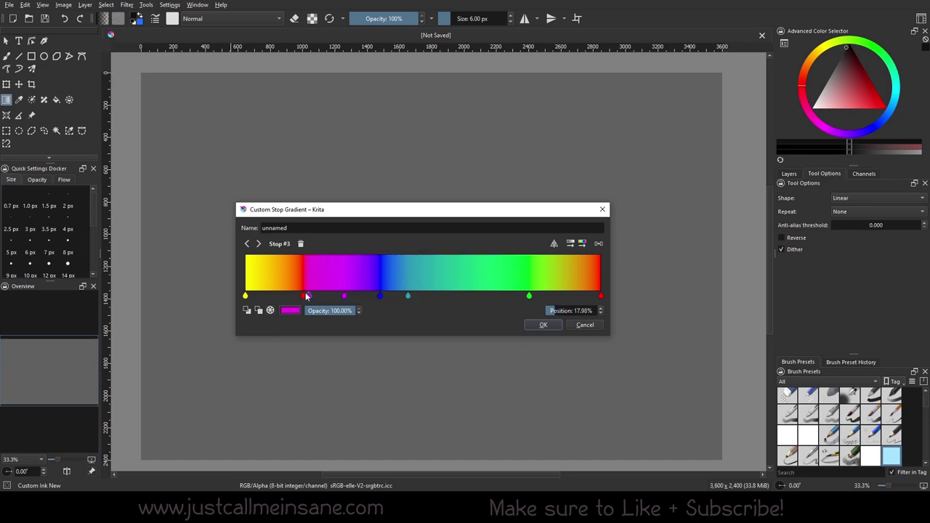
drag(306, 296, 324, 296)
click(301, 245)
drag(303, 296, 246, 294)
drag(408, 294, 470, 296)
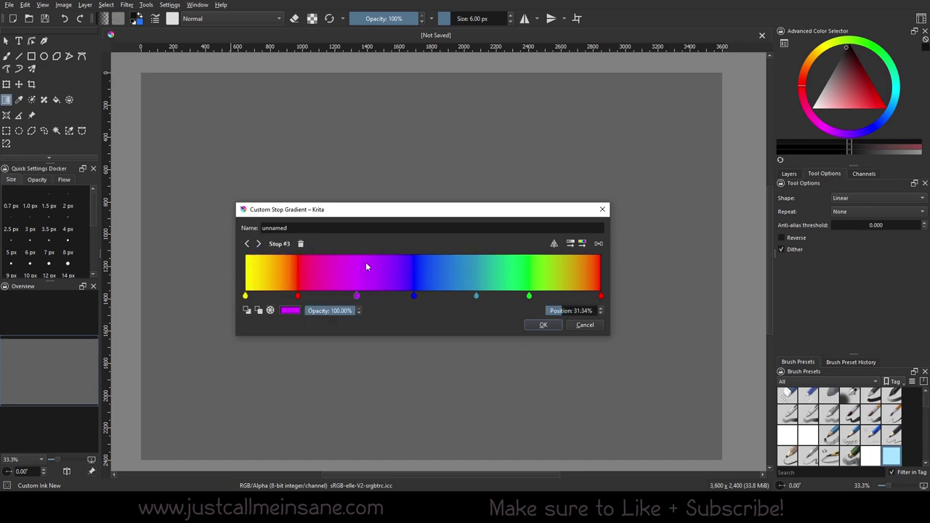
Delete the red stop near the start and add a new stop at 15.26%.
click(297, 296)
click(301, 243)
click(300, 296)
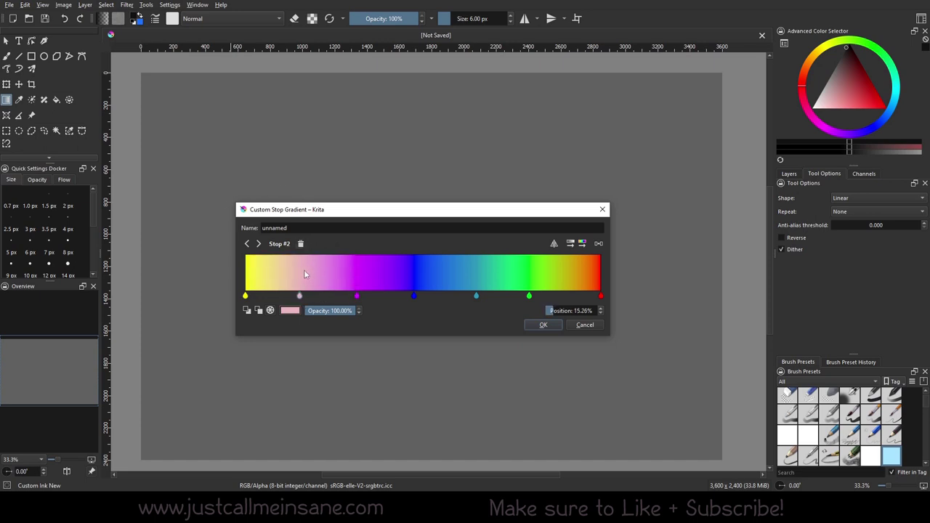
Colour the new stop magenta, then change it to pink.
click(289, 312)
mouse_move(369, 229)
mouse_down()
mouse_move(359, 184)
mouse_move(342, 218)
mouse_move(359, 252)
mouse_move(332, 260)
mouse_move(409, 235)
mouse_up()
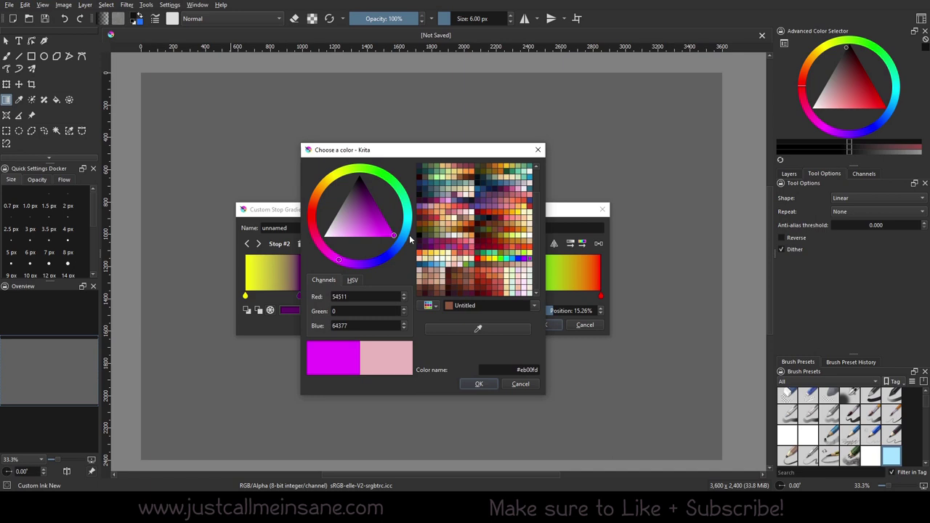
click(479, 384)
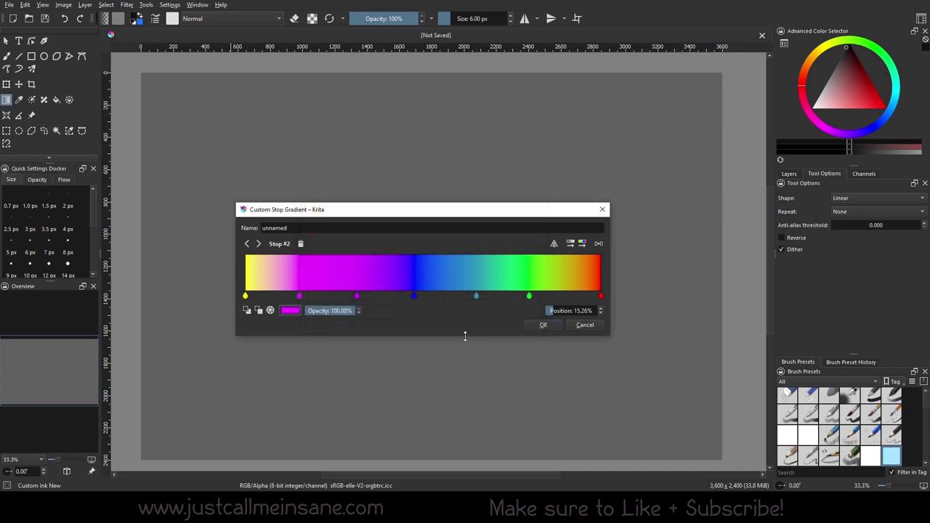
click(296, 311)
mouse_move(324, 195)
mouse_down()
mouse_move(340, 183)
mouse_move(380, 184)
mouse_move(421, 235)
mouse_move(401, 264)
mouse_move(352, 280)
mouse_move(307, 253)
mouse_up()
click(465, 386)
drag(344, 315, 289, 312)
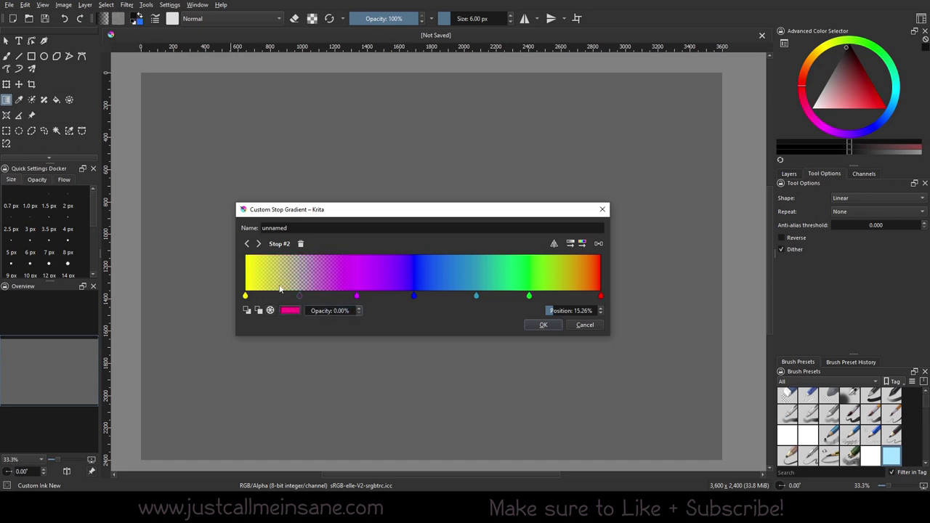
click(478, 298)
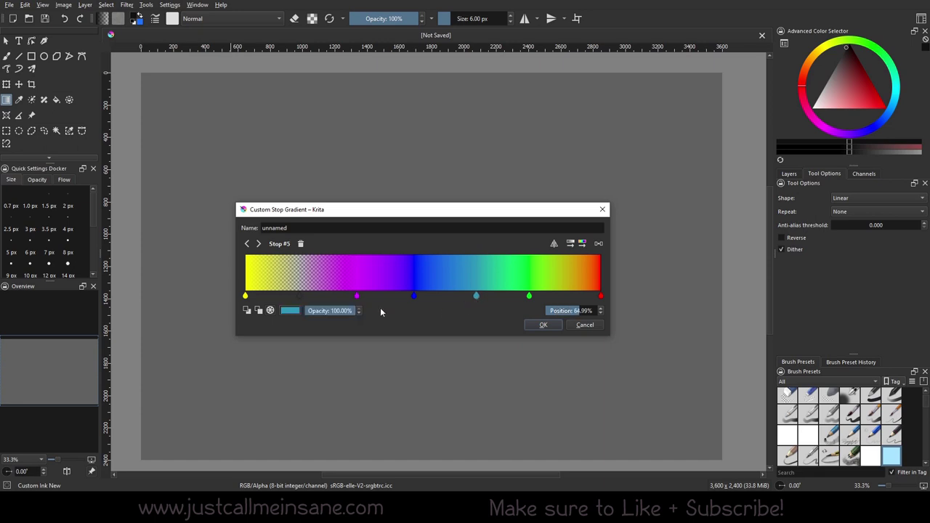
drag(311, 311, 278, 308)
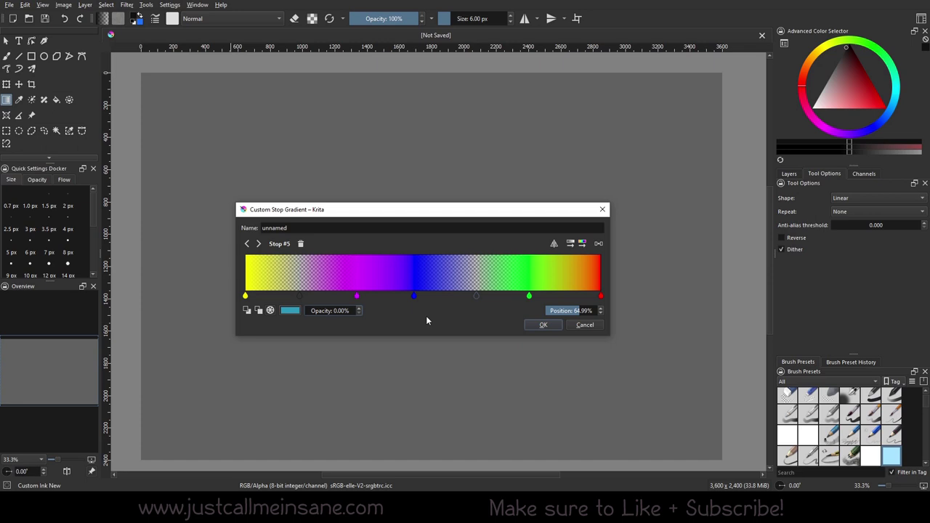
drag(327, 311, 388, 317)
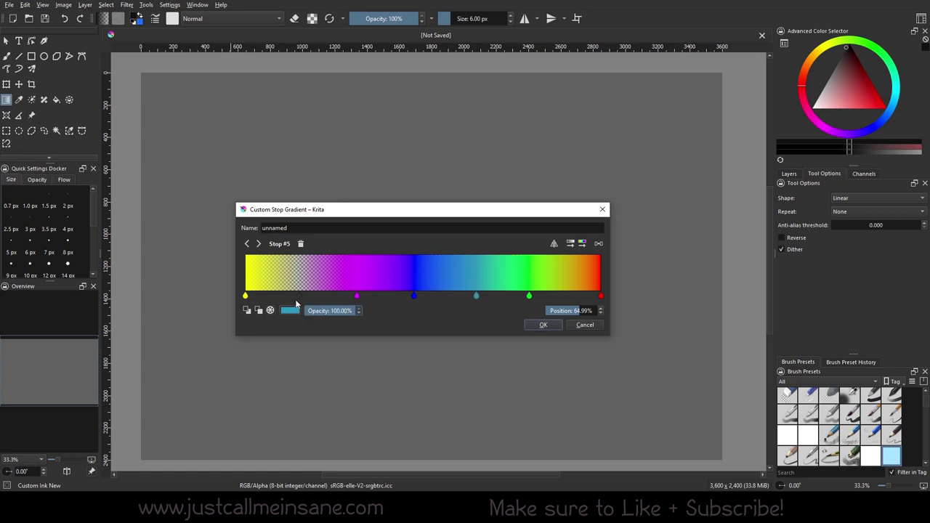
click(300, 296)
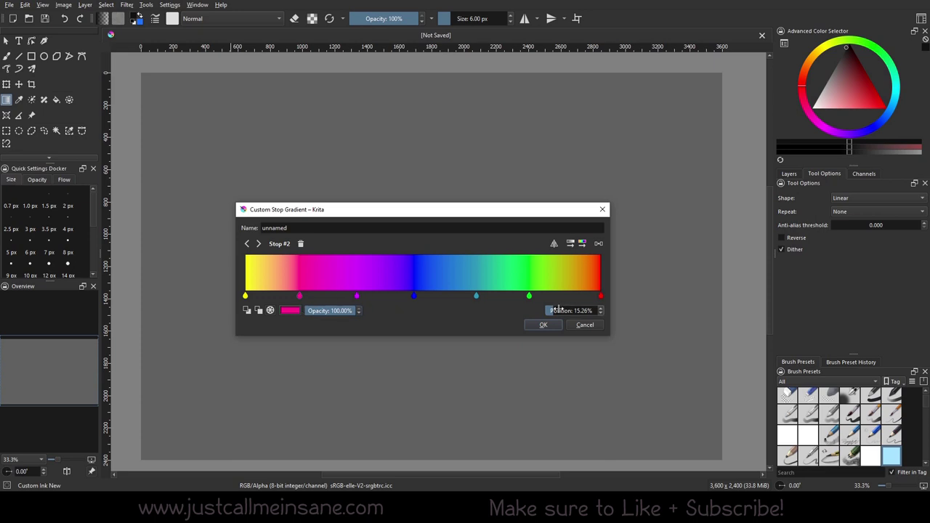
Move the pink stop to 20.56%, sort the stops by hue, and open its colour chooser.
mouse_move(561, 311)
mouse_down()
mouse_move(604, 312)
mouse_move(569, 313)
mouse_up()
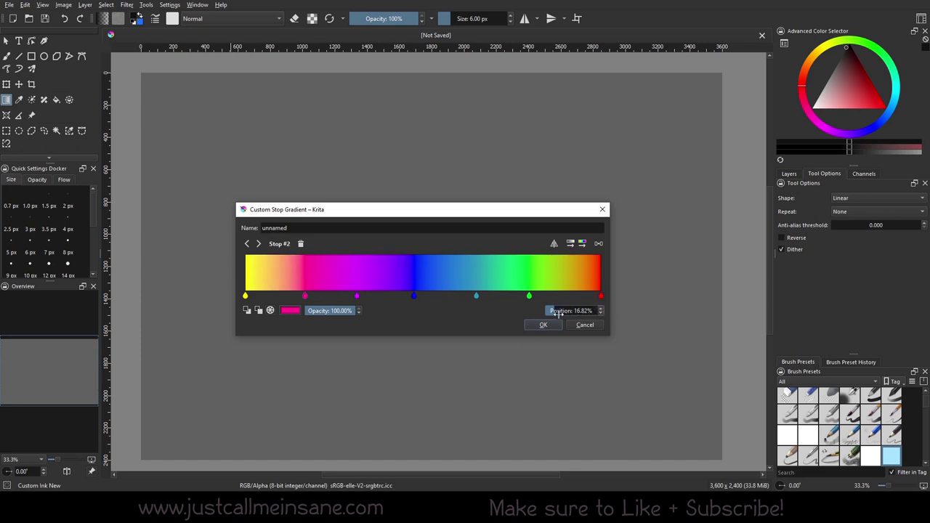
click(571, 244)
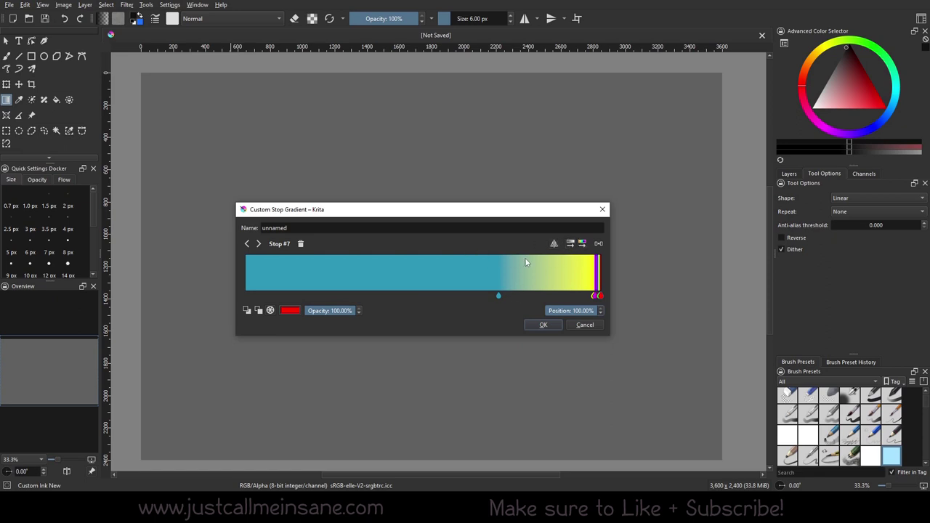
click(585, 246)
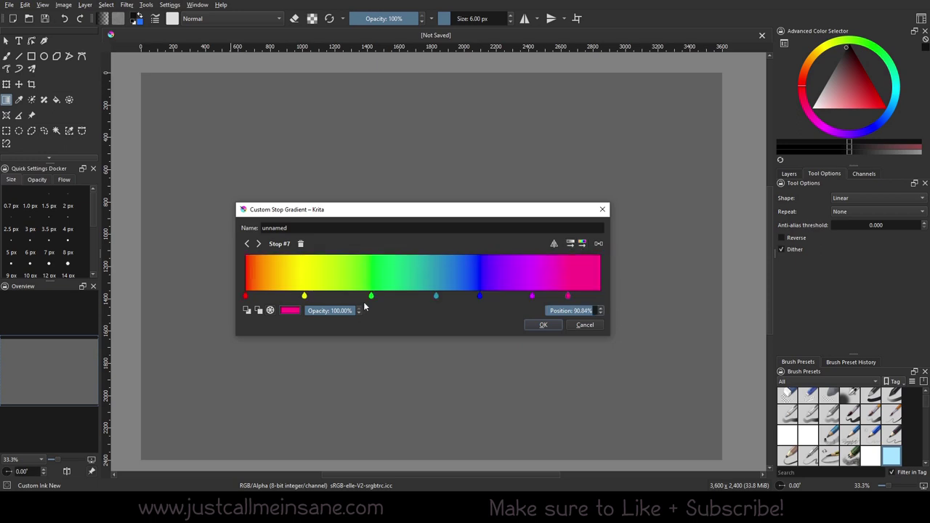
click(289, 311)
drag(435, 157, 782, 192)
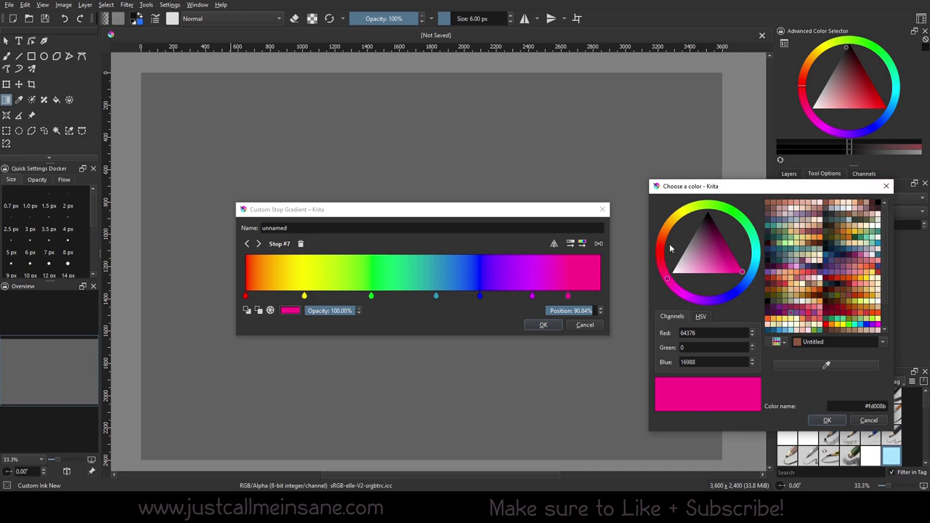
Close the colour chooser and flip the gradient until it runs red to magenta.
click(886, 187)
click(554, 244)
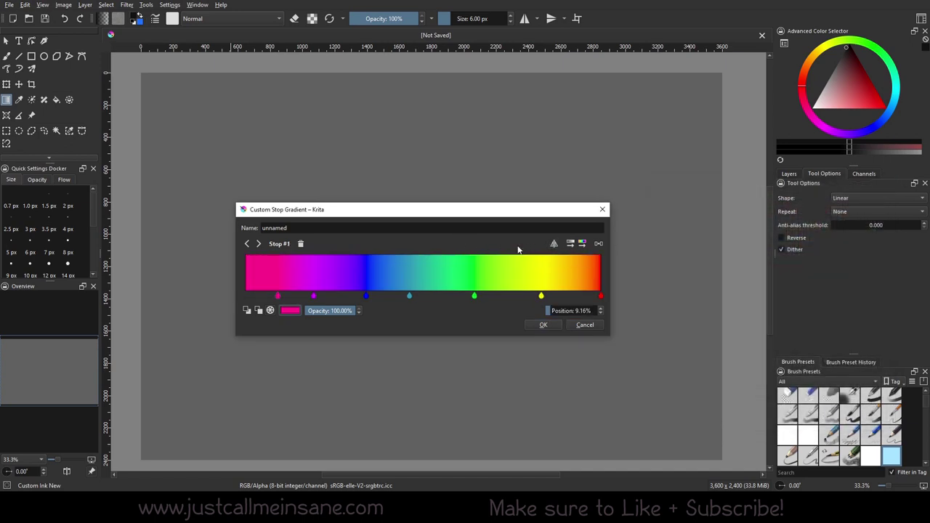
click(554, 247)
click(555, 247)
click(554, 247)
click(554, 247)
click(555, 247)
click(555, 247)
click(555, 247)
click(554, 247)
click(555, 248)
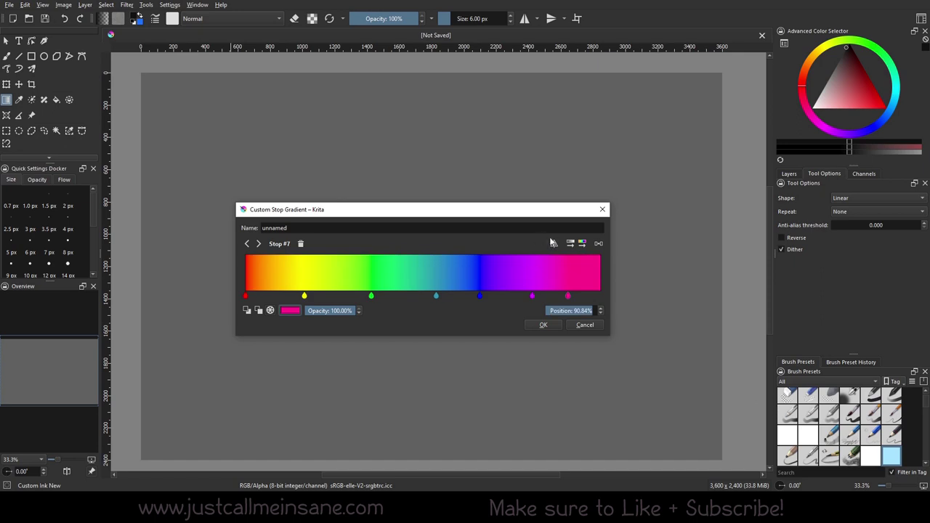
Distribute the seven stops evenly, leaving purple stop 6 at 83.33%.
click(599, 244)
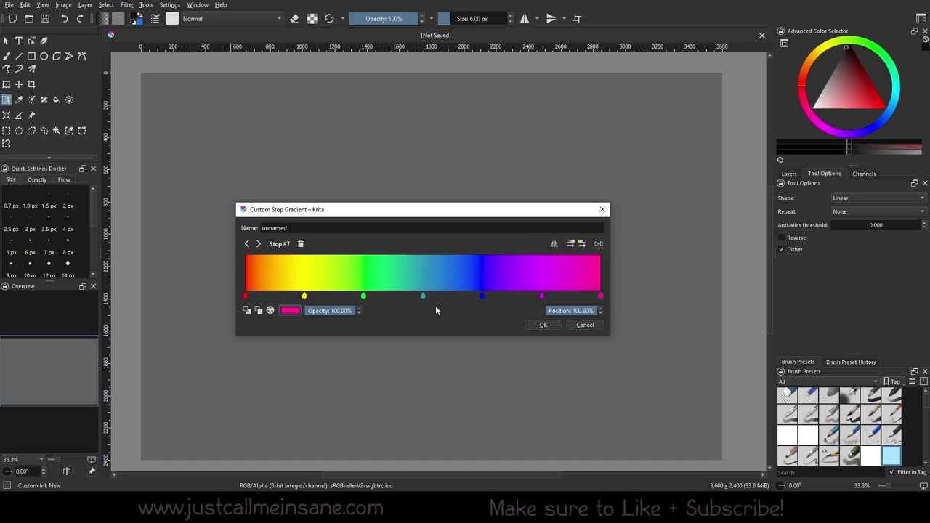
drag(363, 296, 585, 296)
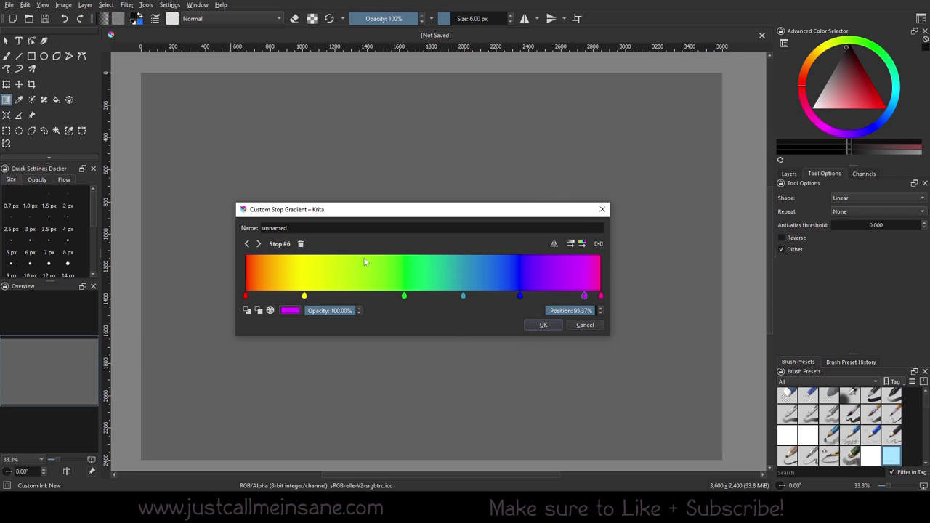
click(599, 244)
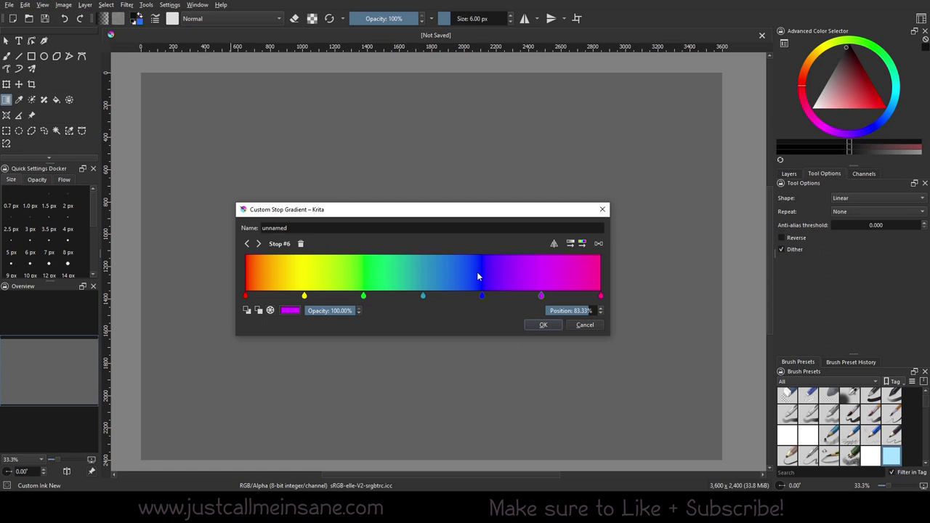
Step through the gradient's stops with the arrow buttons, ending on the first red stop.
click(308, 296)
click(245, 296)
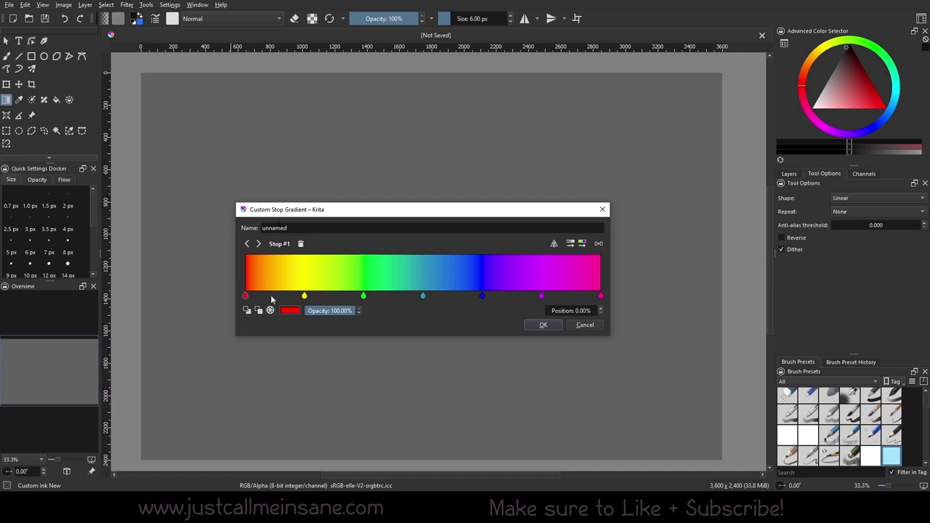
click(259, 245)
click(260, 245)
click(259, 245)
click(259, 245)
click(260, 245)
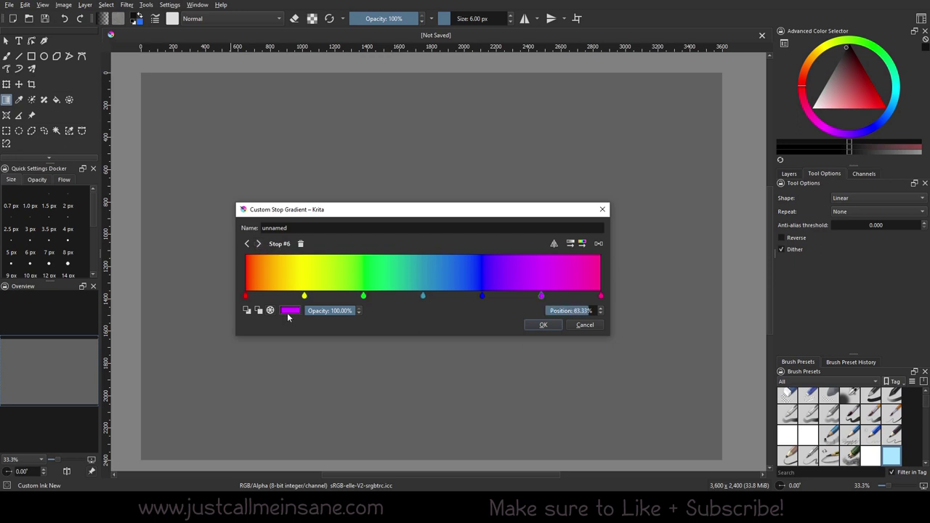
click(259, 245)
click(247, 244)
click(246, 244)
click(246, 244)
click(247, 244)
click(247, 245)
click(247, 244)
click(259, 245)
click(260, 245)
click(247, 244)
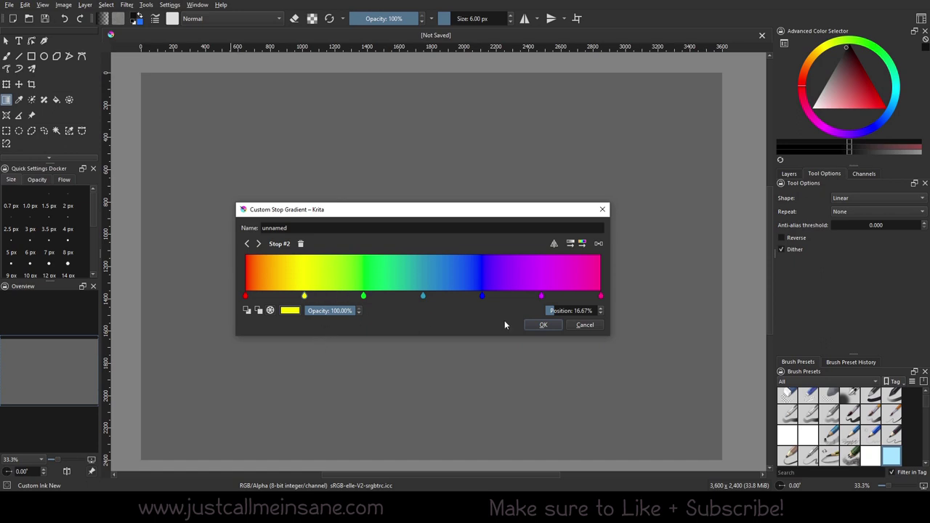
Set the yellow stop's position to 17.5%.
click(556, 311)
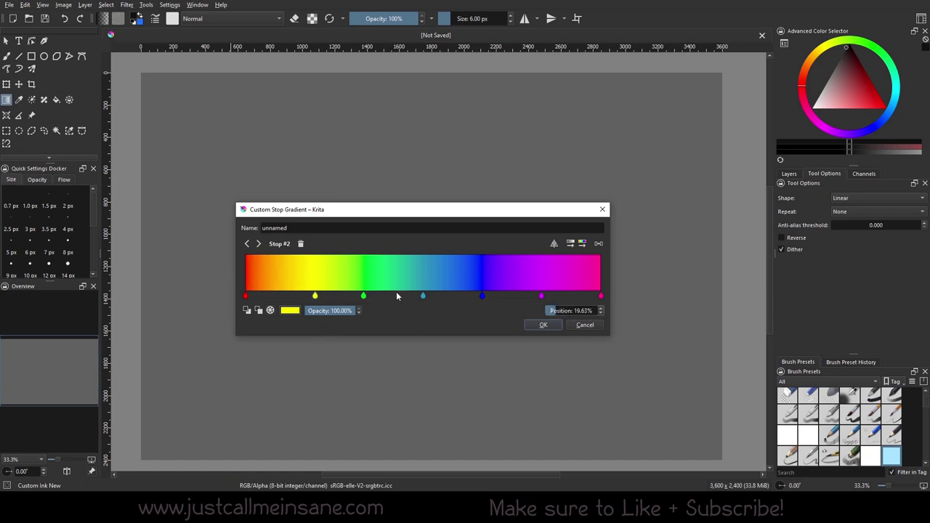
drag(554, 311, 553, 311)
click(578, 311)
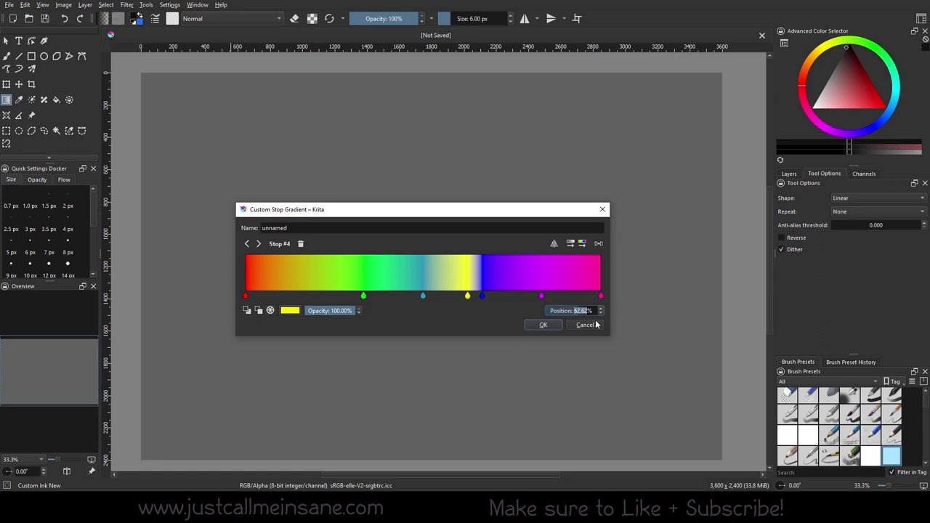
text(17.5)
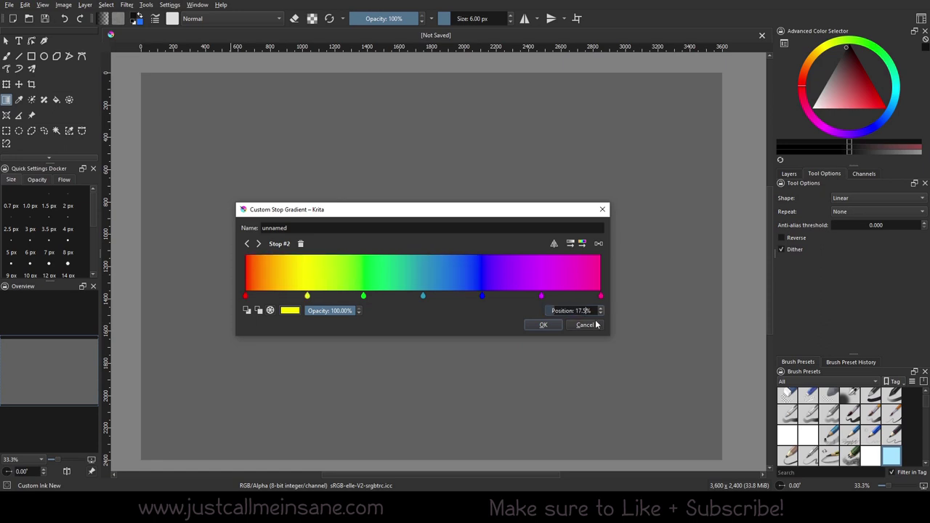
key(Return)
click(578, 310)
text(17.5)
key(Return)
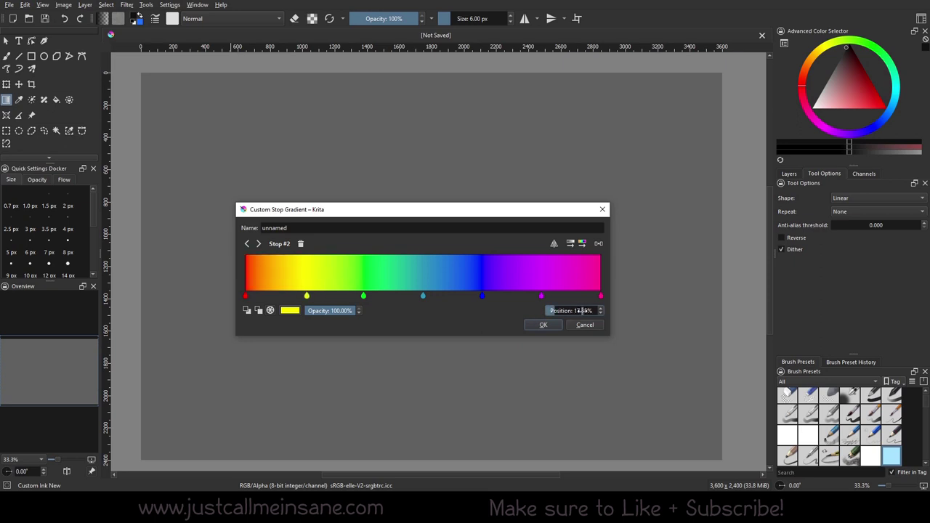
Try foreground and background colours on the yellow stop and a new stop near 24%.
click(260, 313)
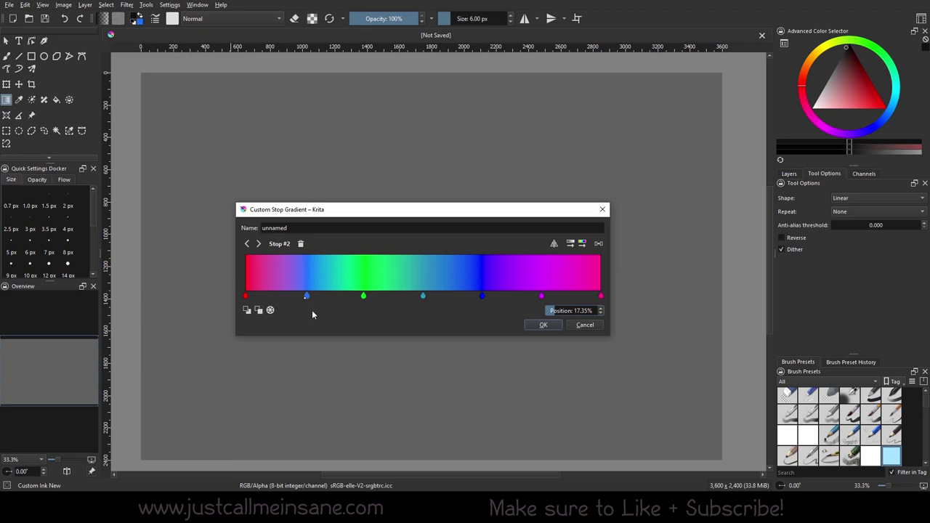
drag(318, 295, 393, 300)
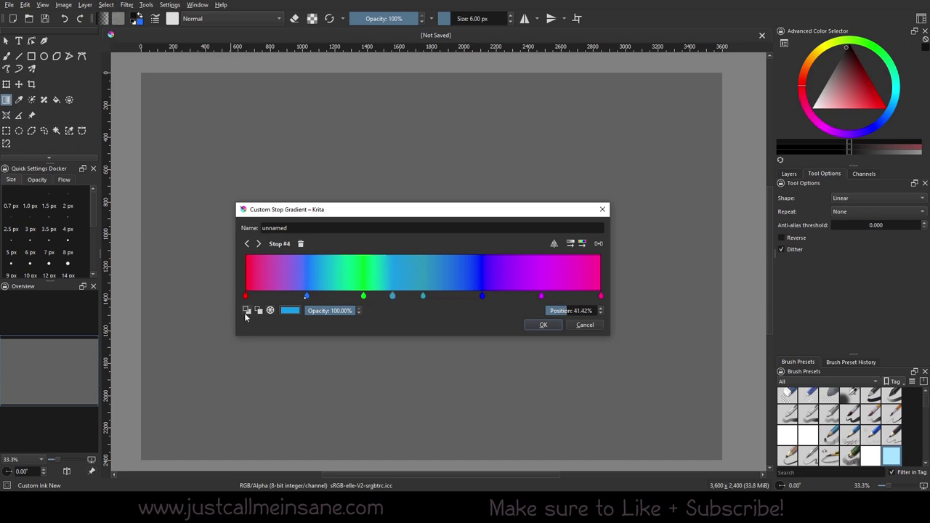
click(248, 311)
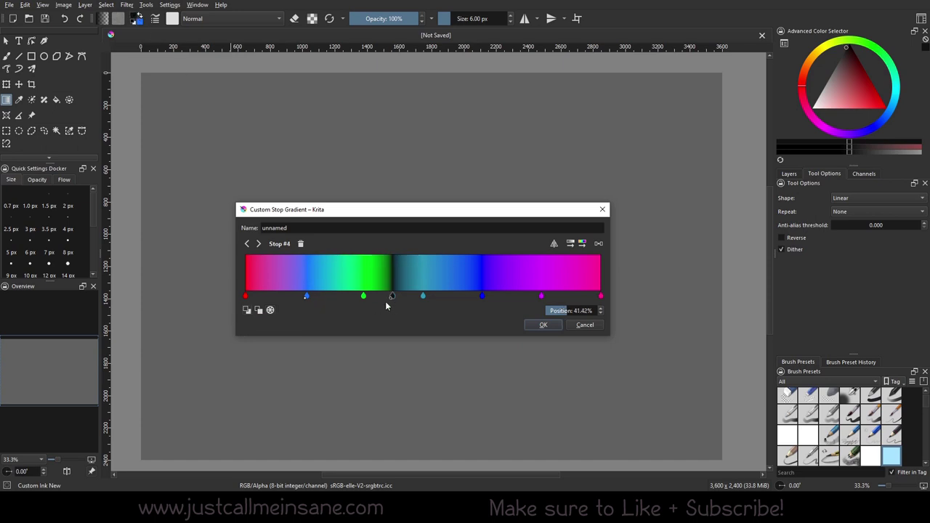
click(259, 310)
click(258, 312)
click(258, 313)
click(257, 314)
click(256, 314)
Delete the extra stops and add a bright yellow stop at 17.57%.
click(301, 244)
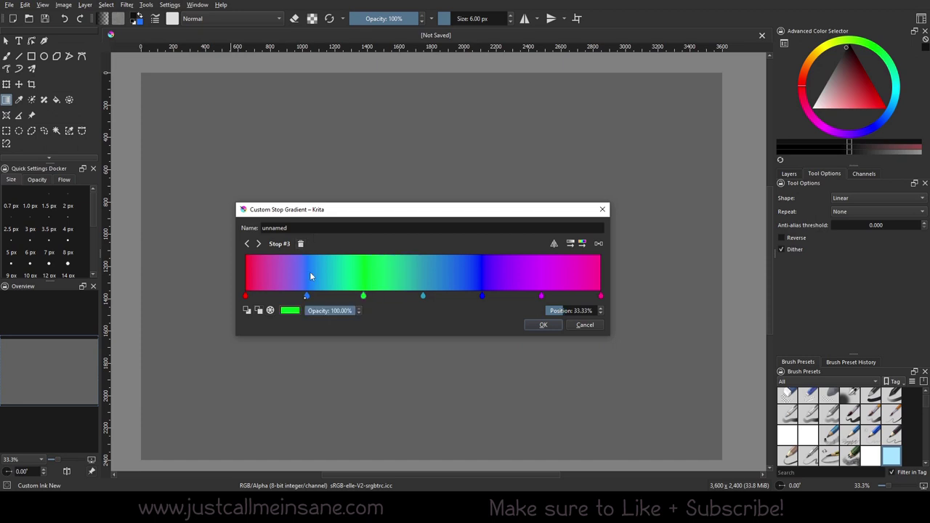
click(300, 243)
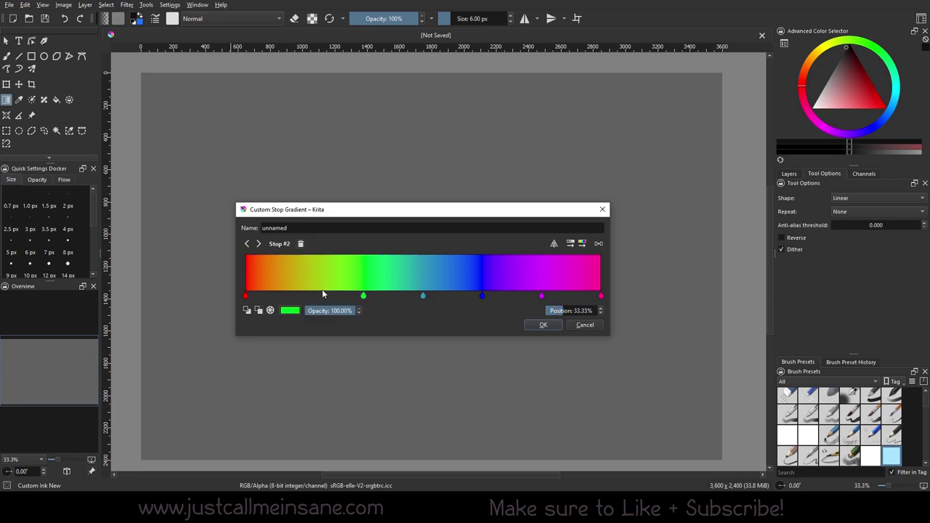
click(308, 295)
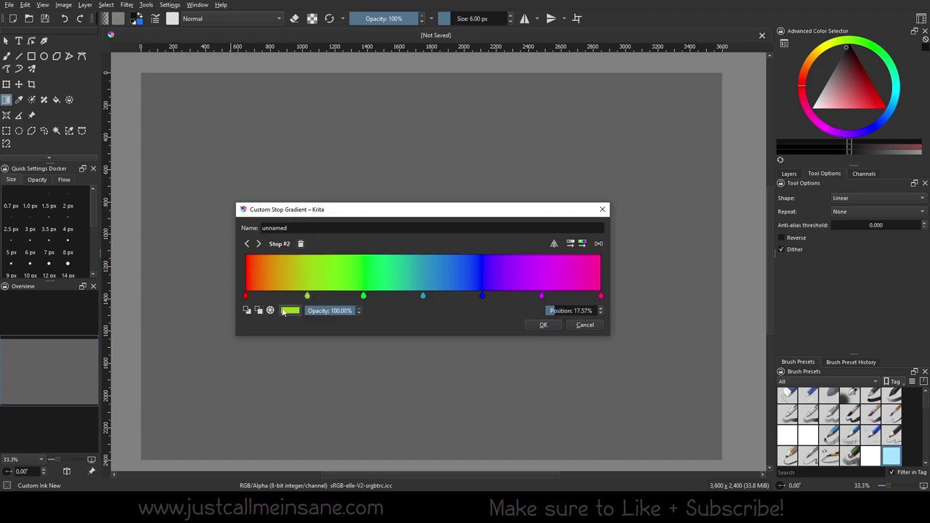
click(291, 311)
drag(335, 230, 410, 242)
drag(346, 179, 336, 174)
click(479, 383)
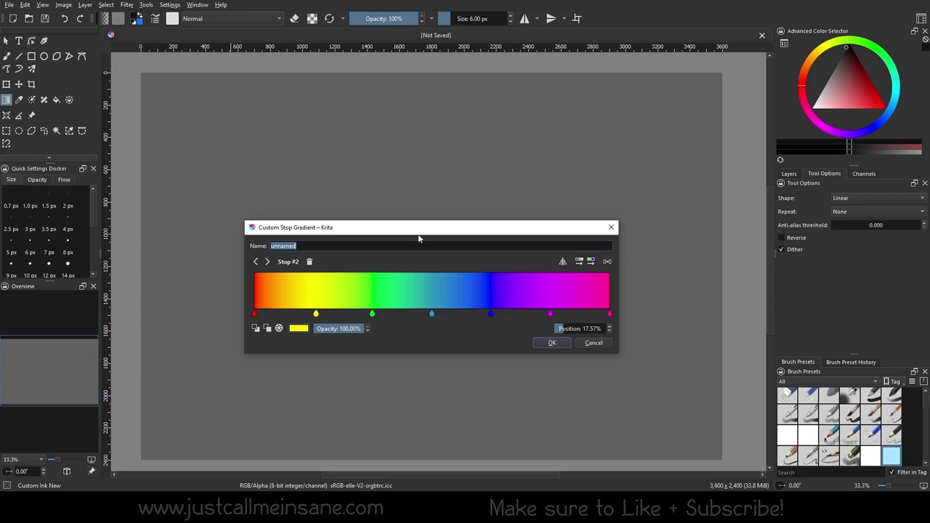
Save the gradient as CustomGradient_Tutorial and reopen it from the presets list.
text(CustomGradient_Tutorial)
key(Return)
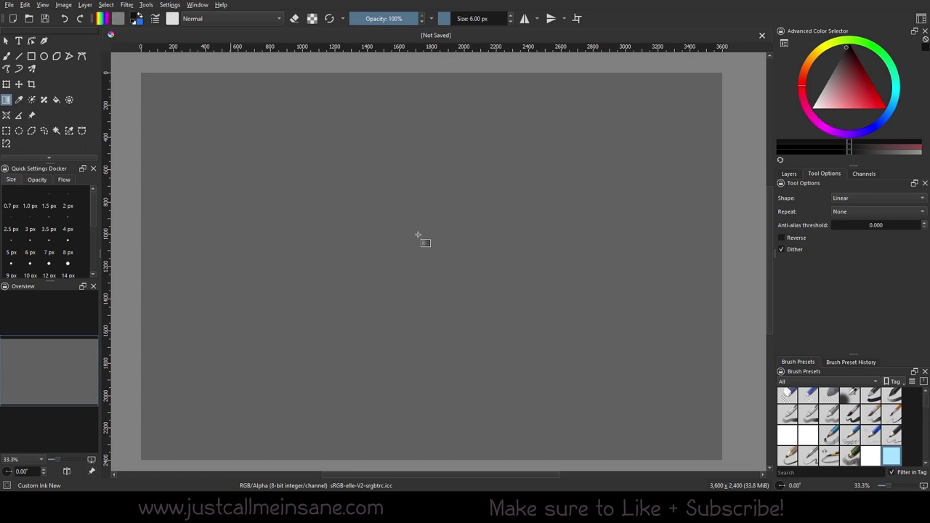
click(102, 19)
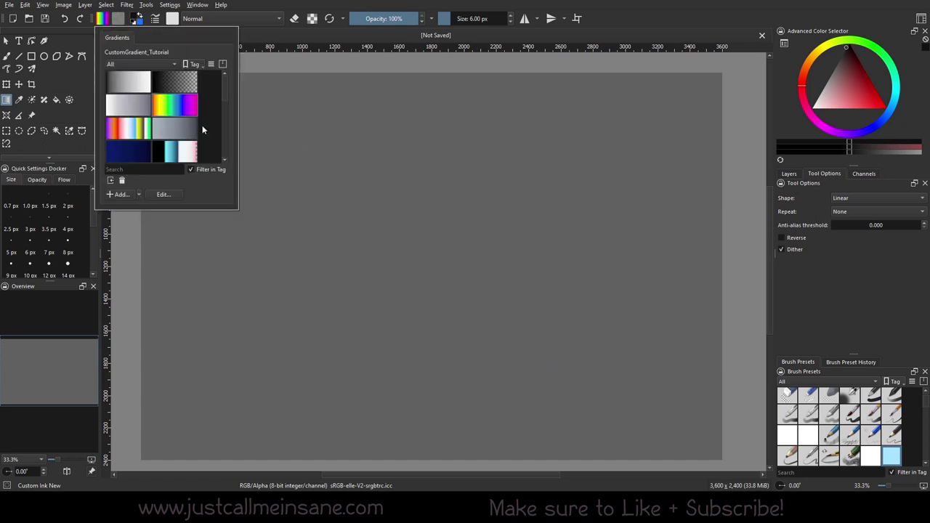
scroll(180, 125, up, 2)
mouse_move(173, 111)
click(158, 200)
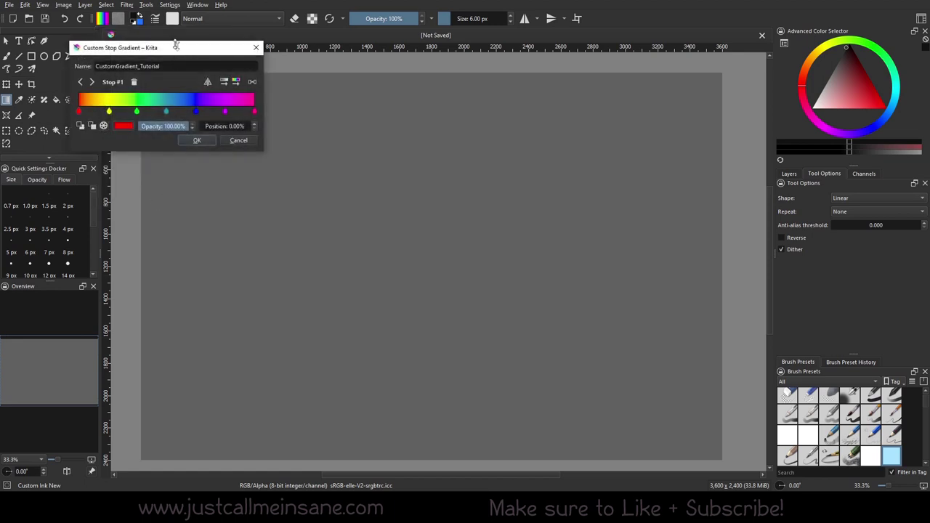
Reposition and resize the gradient editor, cancel it, and reopen the gradient presets.
drag(216, 56, 417, 265)
drag(467, 325, 683, 325)
drag(552, 250, 526, 191)
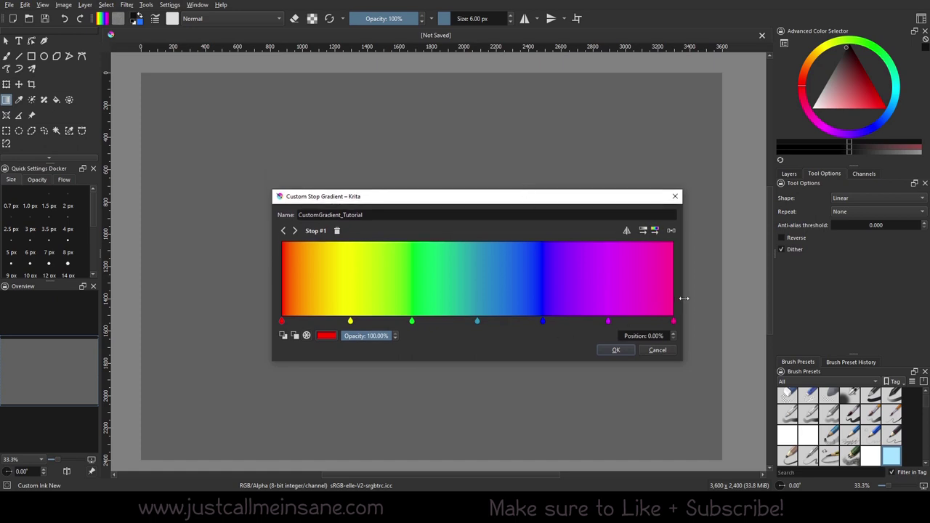
drag(684, 295, 641, 298)
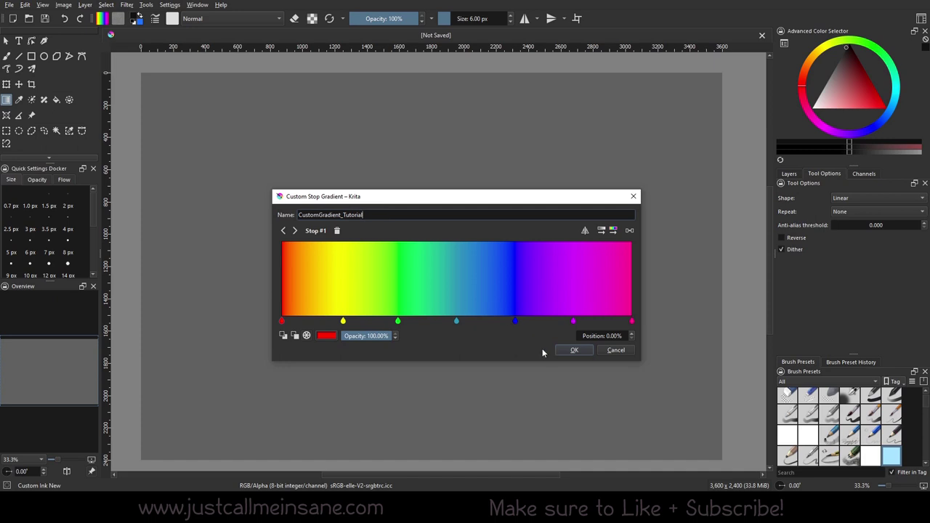
click(617, 350)
click(102, 19)
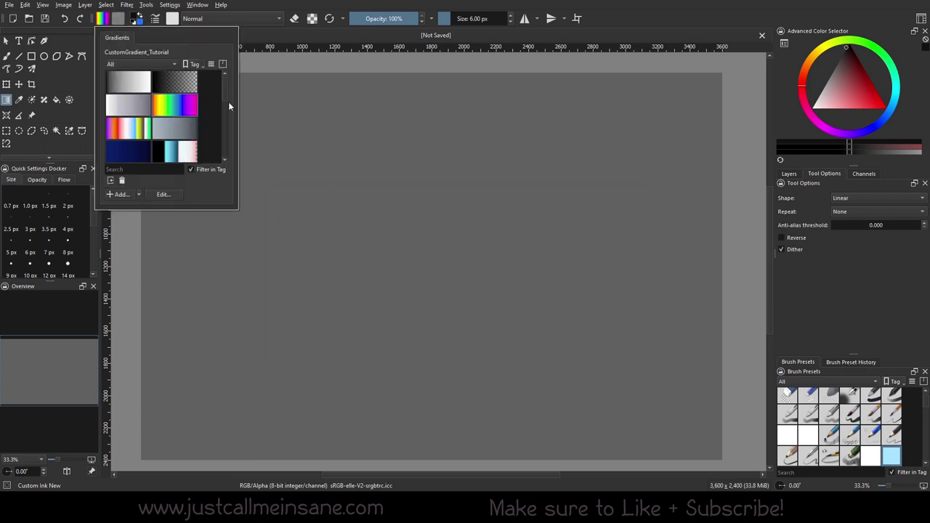
Create a new gradient tag named CustomGrads.
click(203, 65)
click(215, 79)
text(CustomGrads)
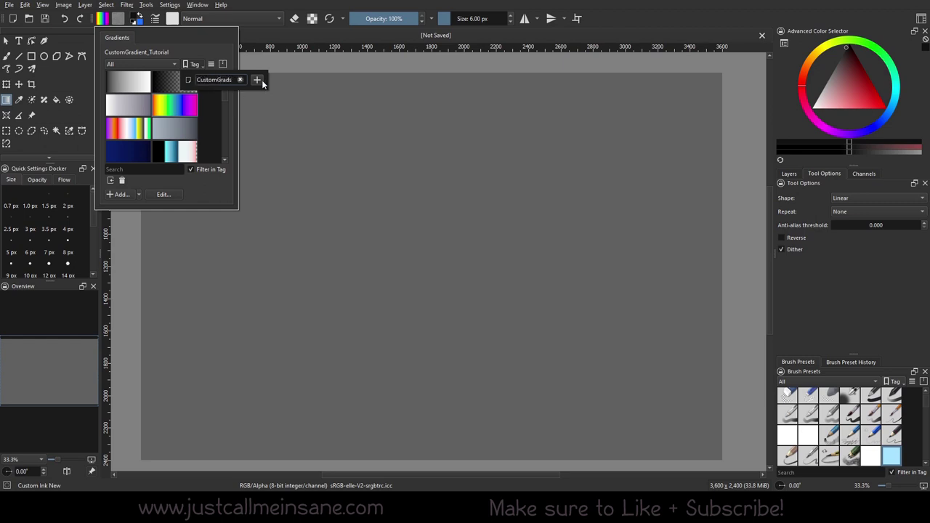
click(257, 80)
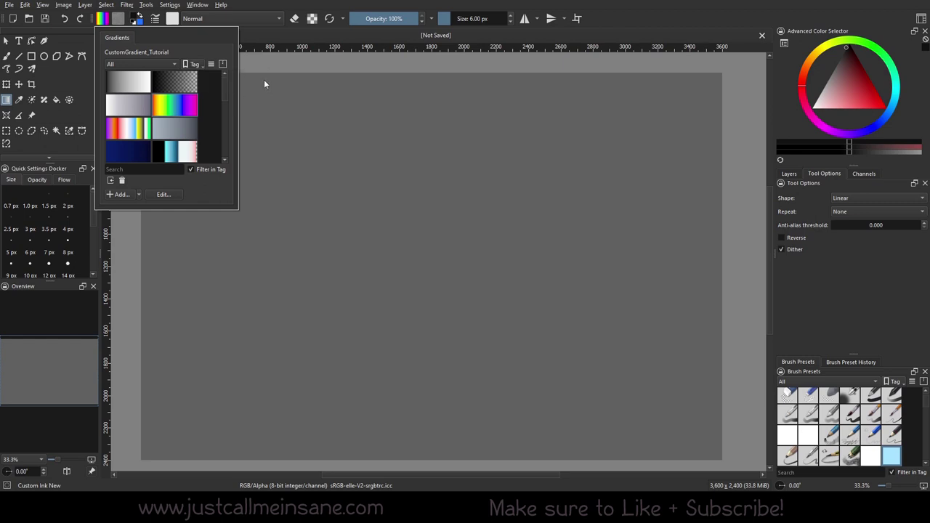
Check the rainbow gradient's tag options, then switch the filter to untagged and back to all gradients.
right_click(184, 105)
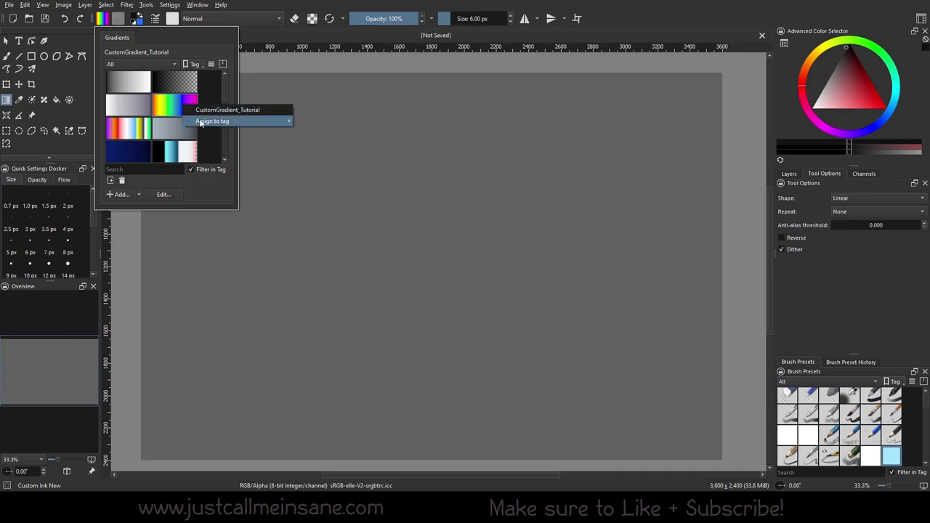
mouse_move(277, 122)
click(248, 114)
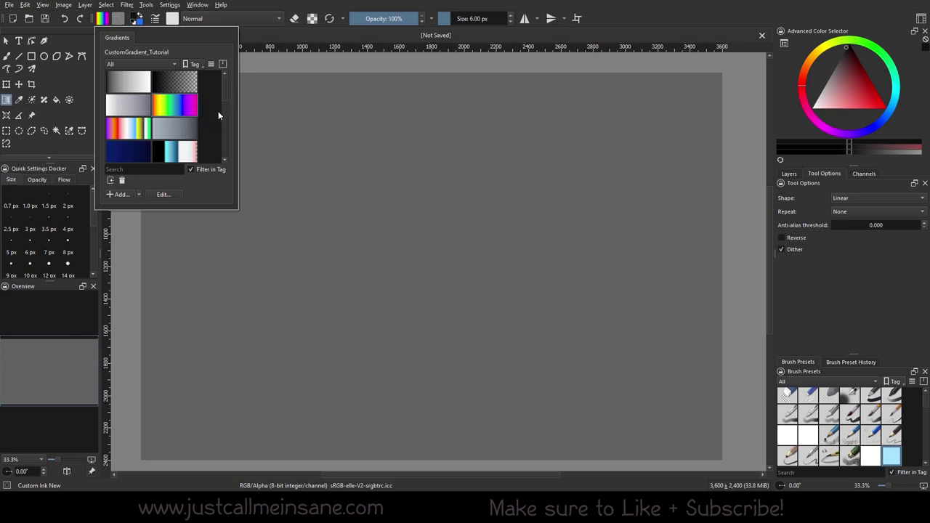
click(161, 66)
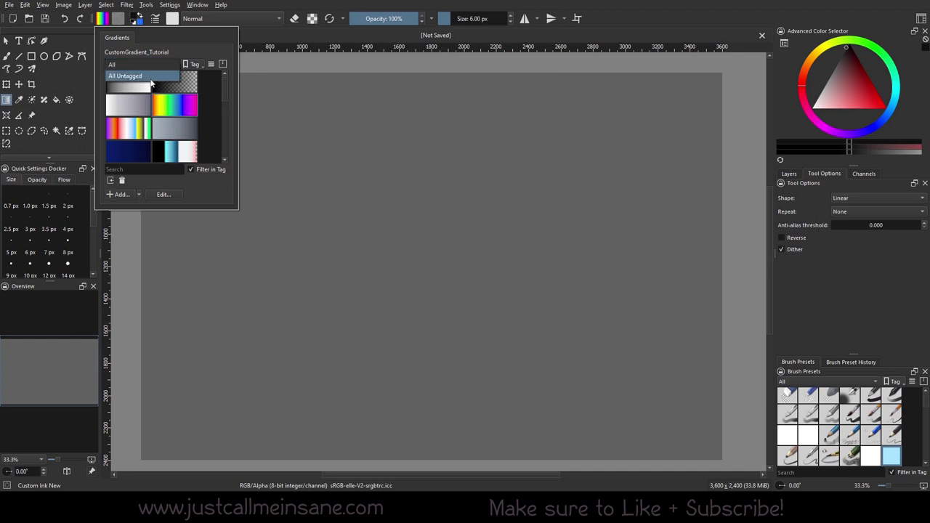
click(161, 65)
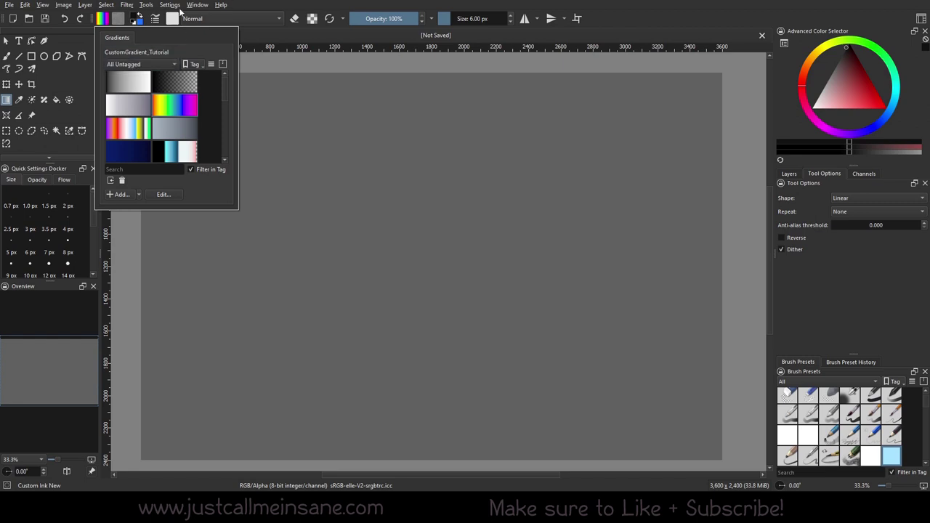
click(103, 18)
click(102, 18)
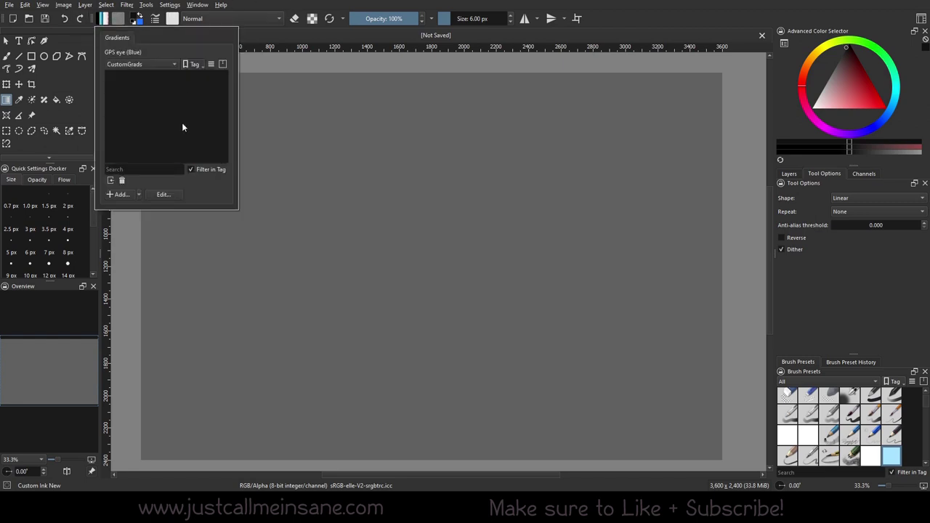
click(170, 65)
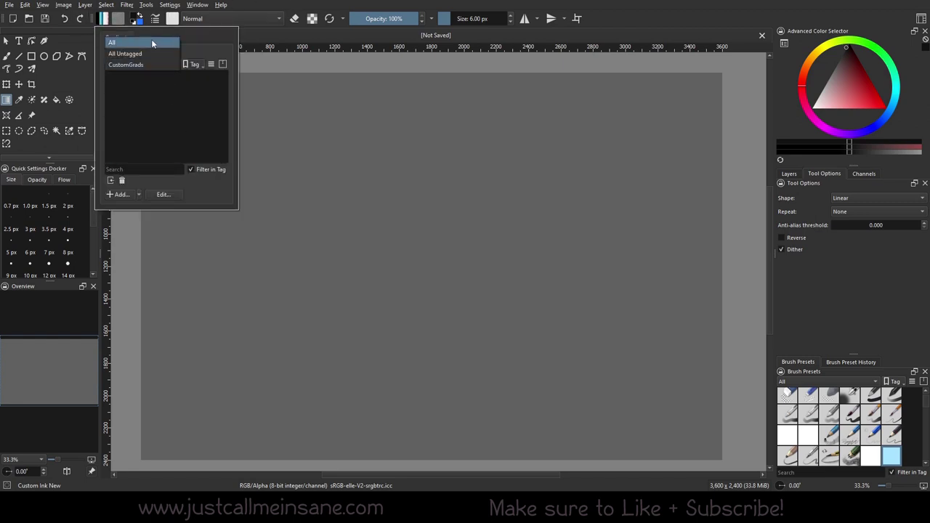
click(151, 42)
scroll(225, 103, down, 3)
scroll(220, 87, up, 3)
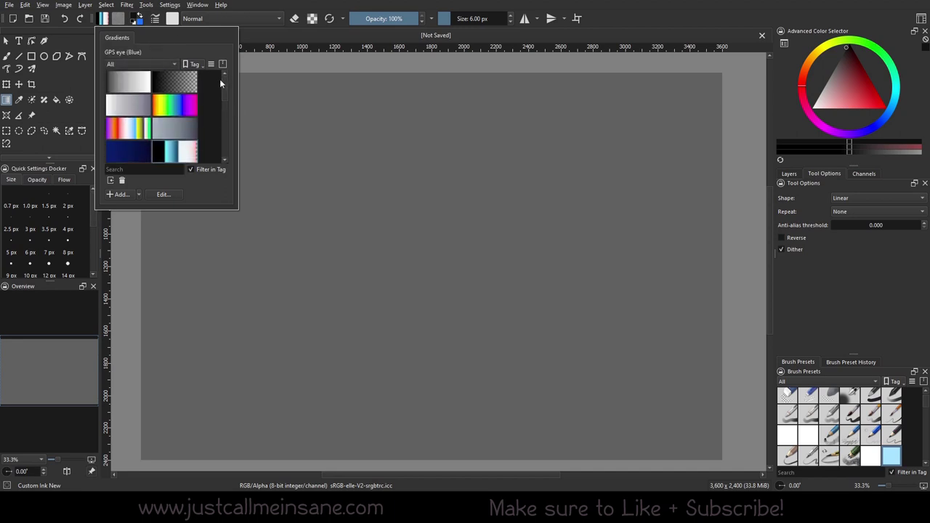
Select the rainbow CustomGradient_Tutorial gradient and preview the Untagged, CustomGrads and All filters.
click(189, 109)
click(153, 63)
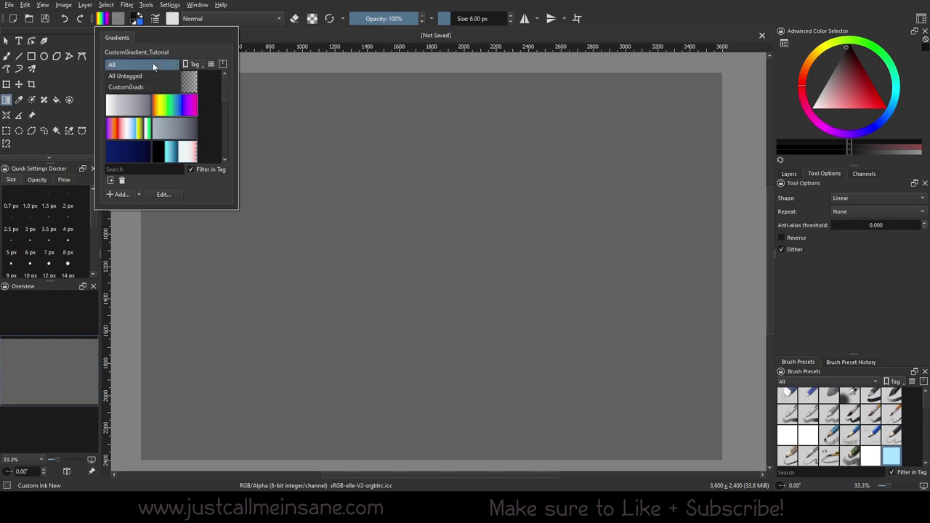
click(164, 73)
click(157, 63)
click(163, 53)
click(168, 65)
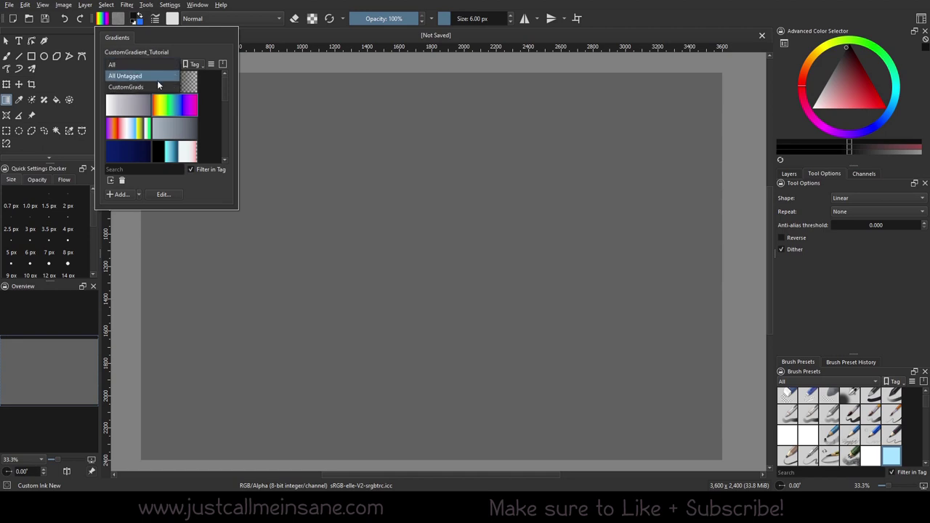
click(157, 86)
click(163, 68)
click(162, 41)
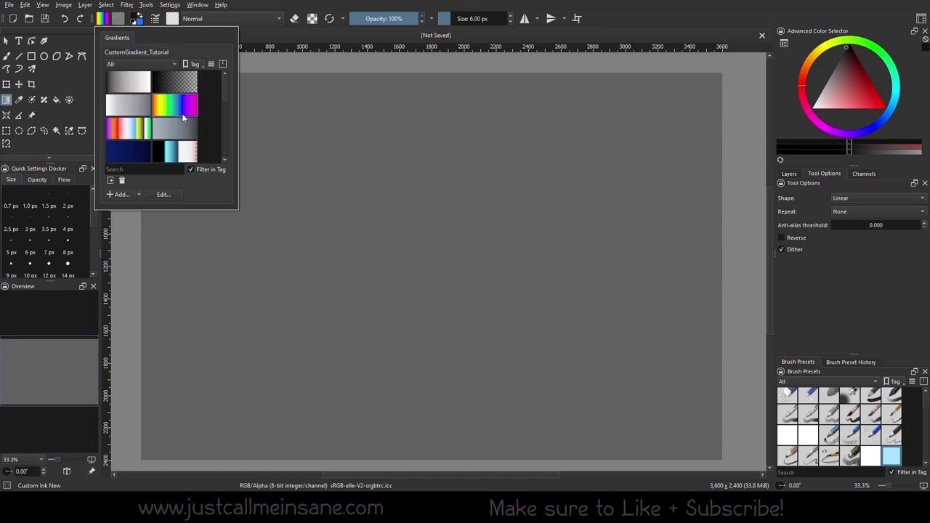
Assign the rainbow gradient to CustomGrads and filter the list by that tag.
right_click(180, 114)
mouse_move(197, 127)
click(338, 126)
click(157, 63)
click(159, 87)
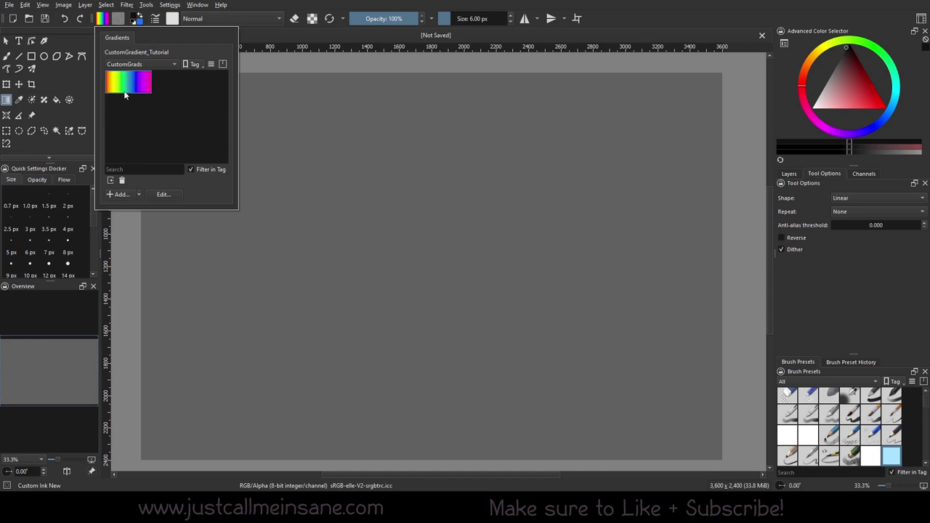
Assign the CustomHolo gradient to CustomGrads too and filter by CustomGrads again.
click(158, 63)
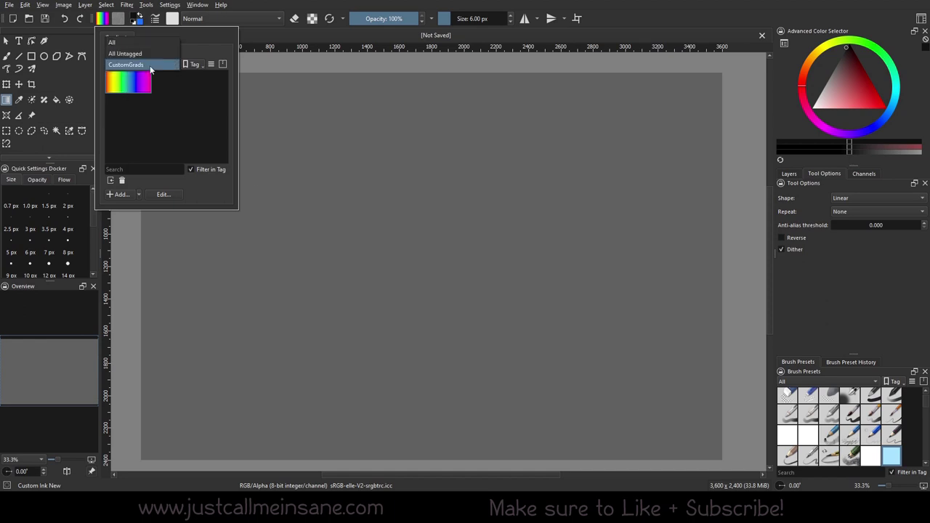
click(118, 42)
right_click(137, 128)
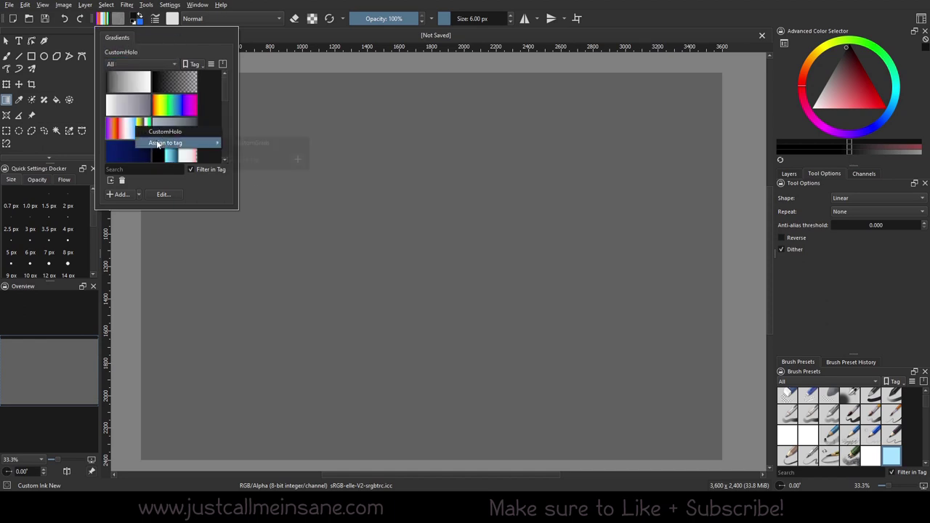
click(244, 144)
click(120, 66)
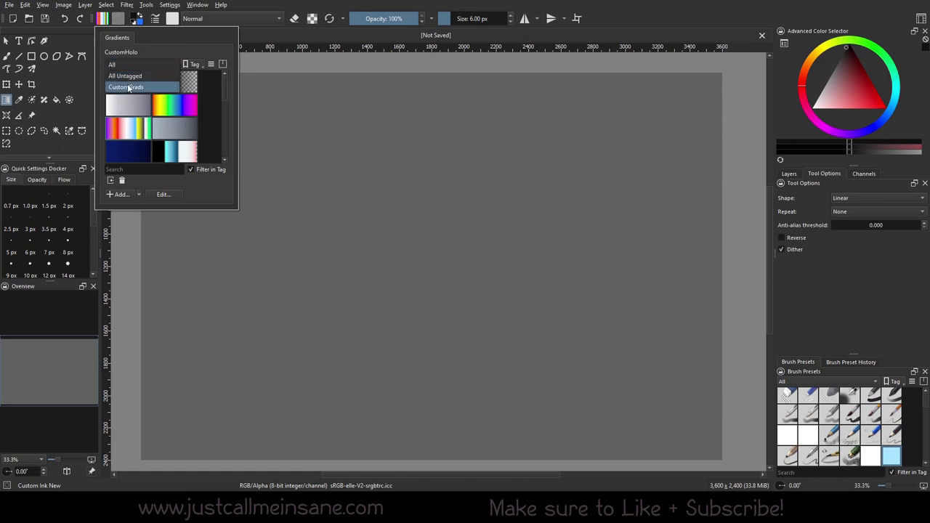
click(126, 86)
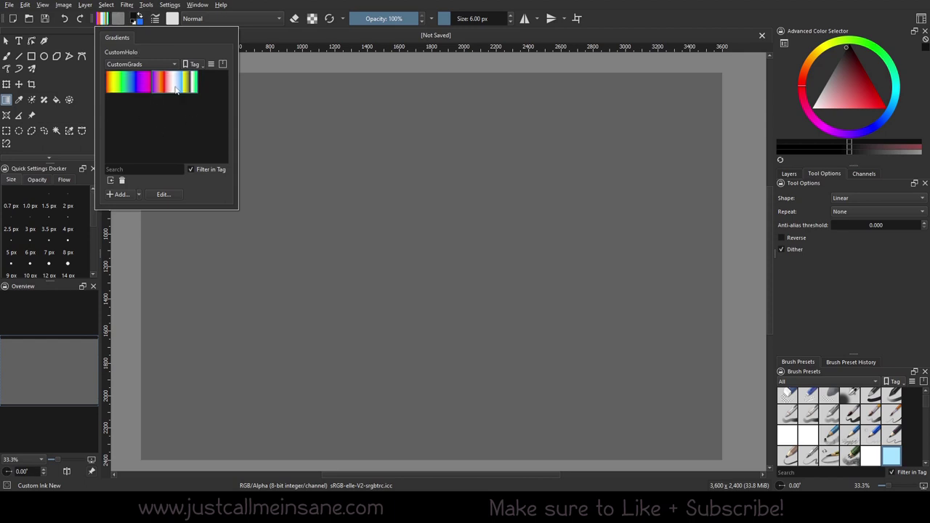
Show all gradients, then select and delete the violet-to-white Unnamed gradient.
click(151, 63)
click(123, 42)
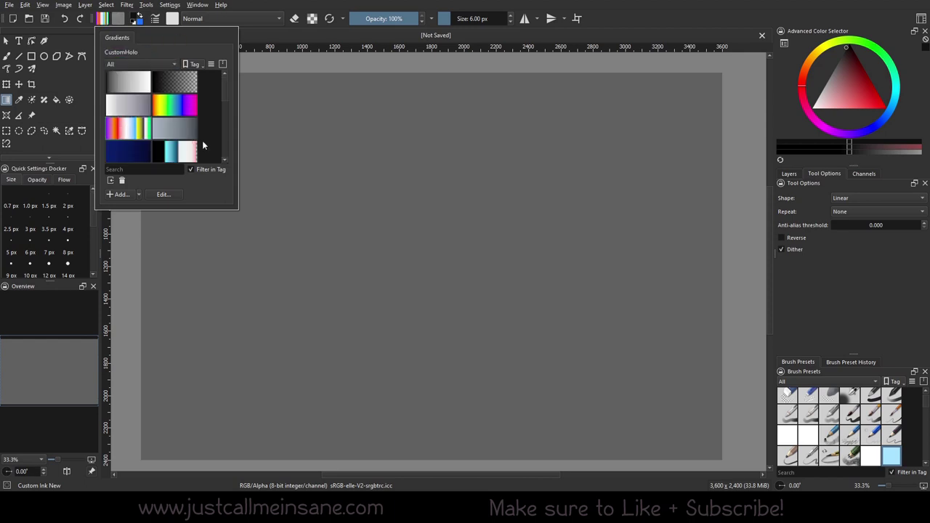
scroll(196, 145, down, 3)
mouse_move(161, 87)
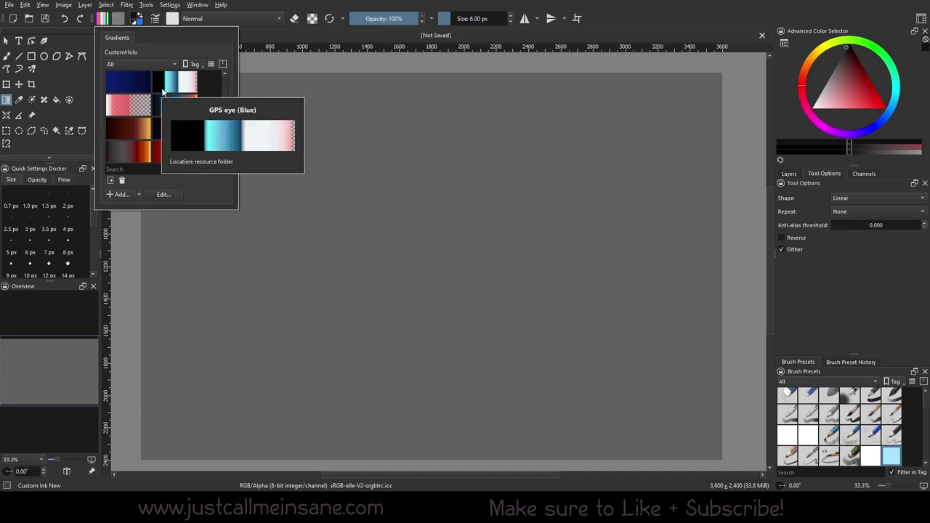
scroll(209, 120, down, 10)
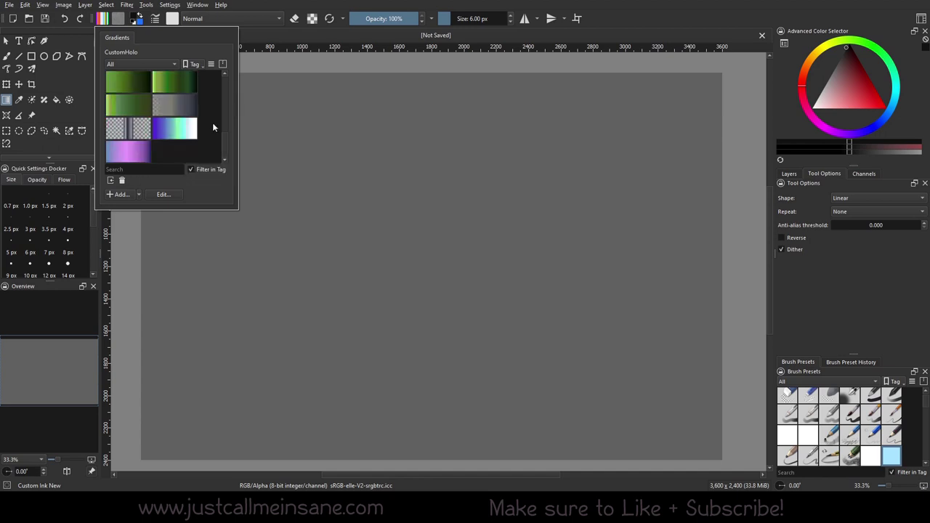
mouse_move(176, 143)
click(135, 153)
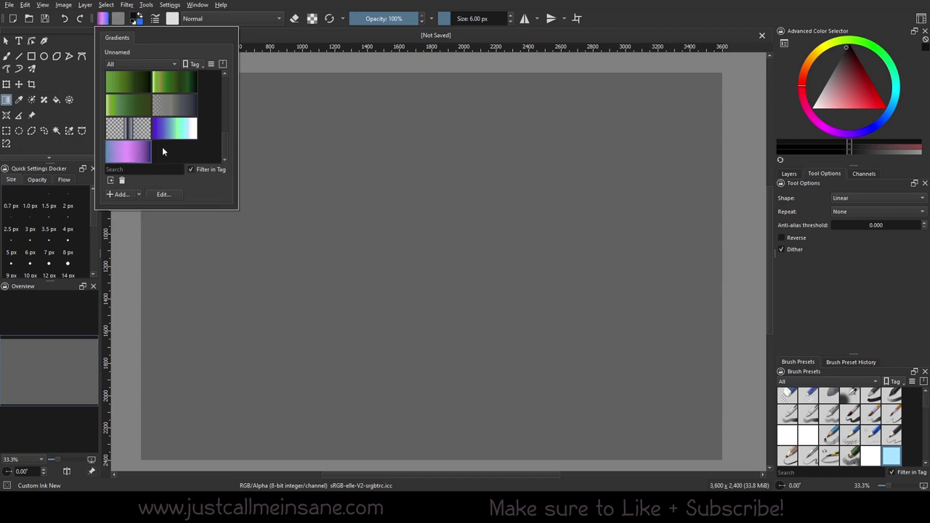
click(124, 183)
scroll(205, 110, up, 5)
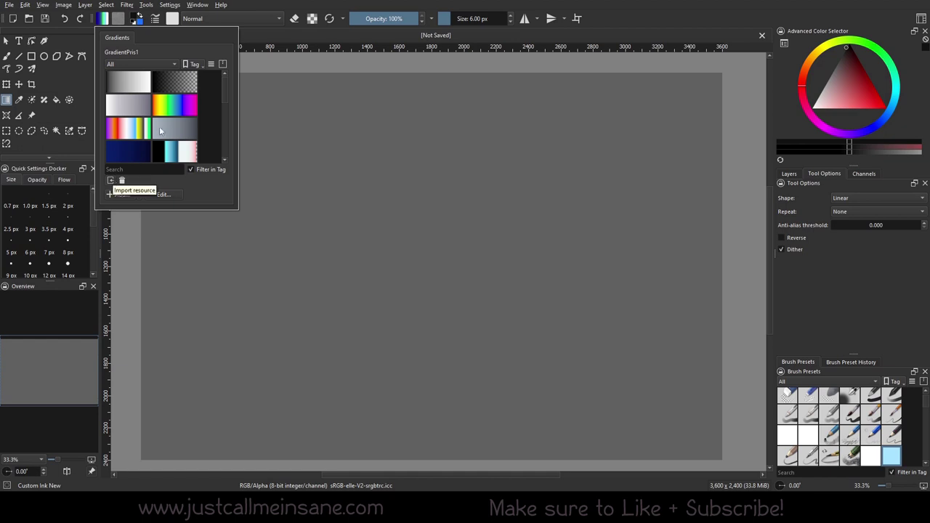
Open the gradient import file chooser, review supported formats like GIMP .ggr and SVG, then cancel.
click(175, 107)
click(116, 180)
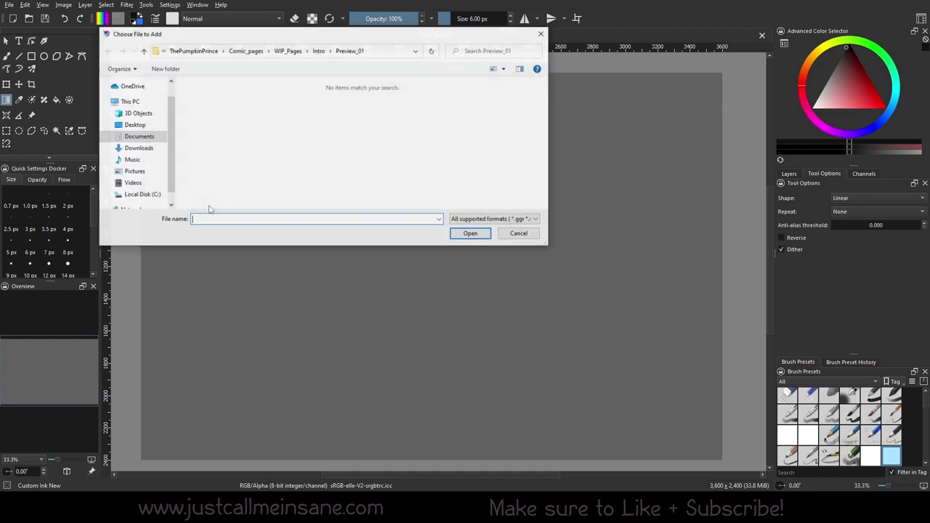
drag(276, 32, 336, 157)
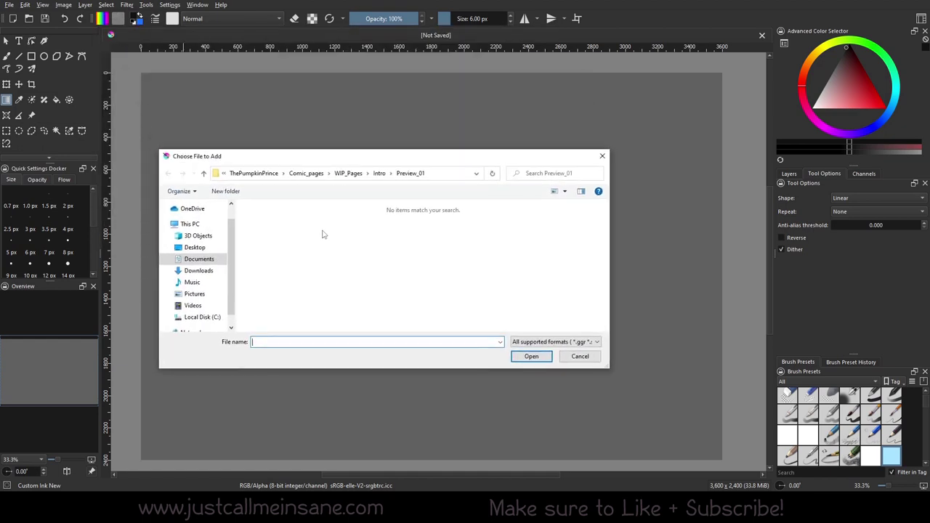
click(550, 342)
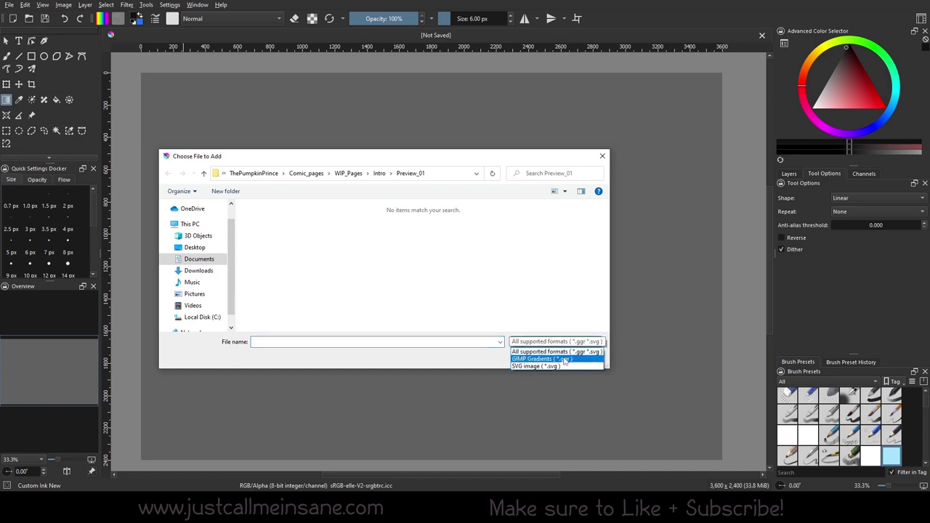
click(437, 358)
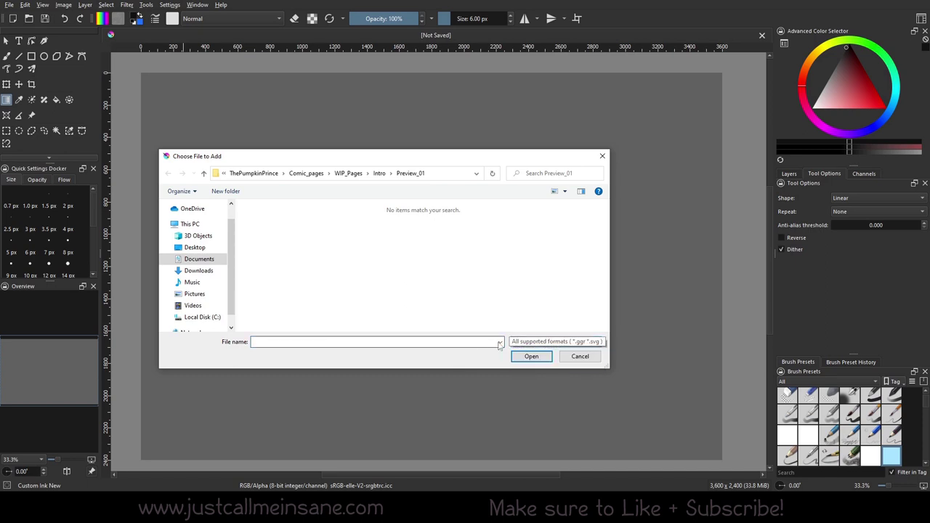
click(580, 356)
Open and close Manage Resources, then open Settings > Manage Resource Libraries to list the bundles.
click(165, 5)
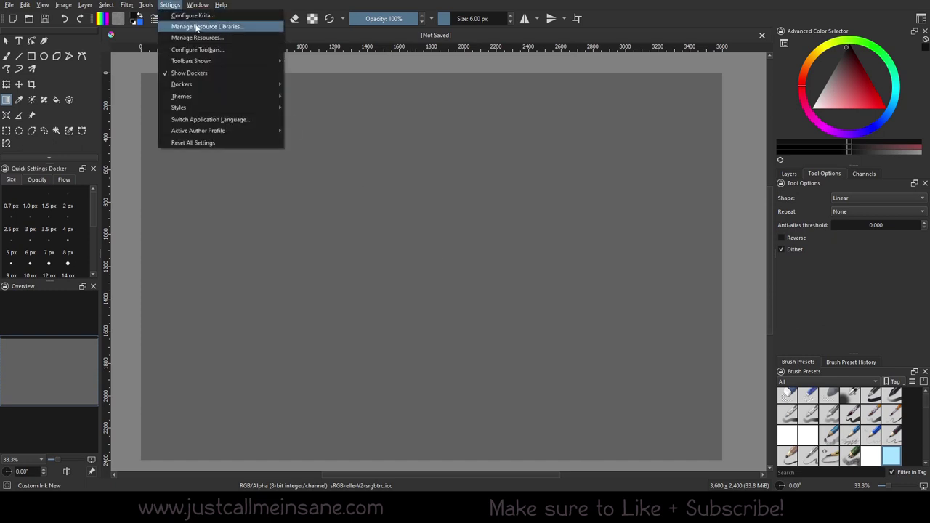
click(196, 35)
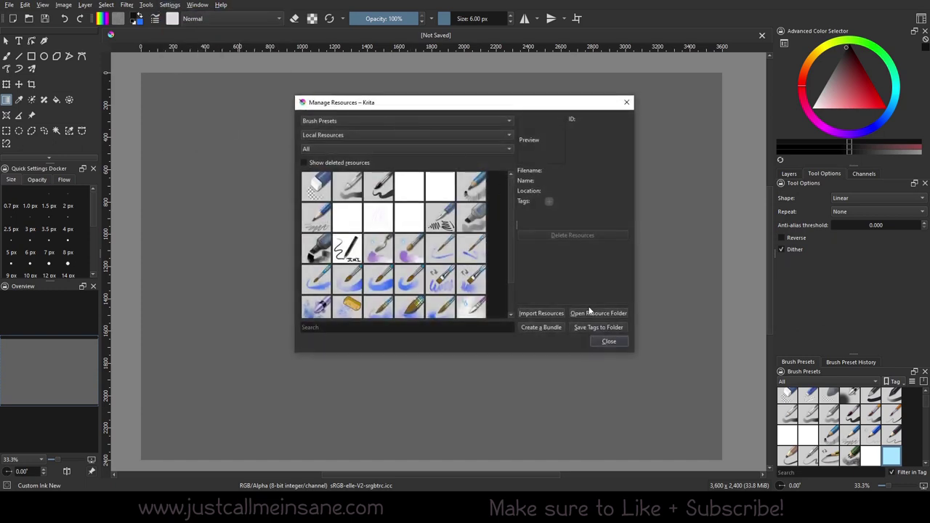
drag(359, 112, 288, 127)
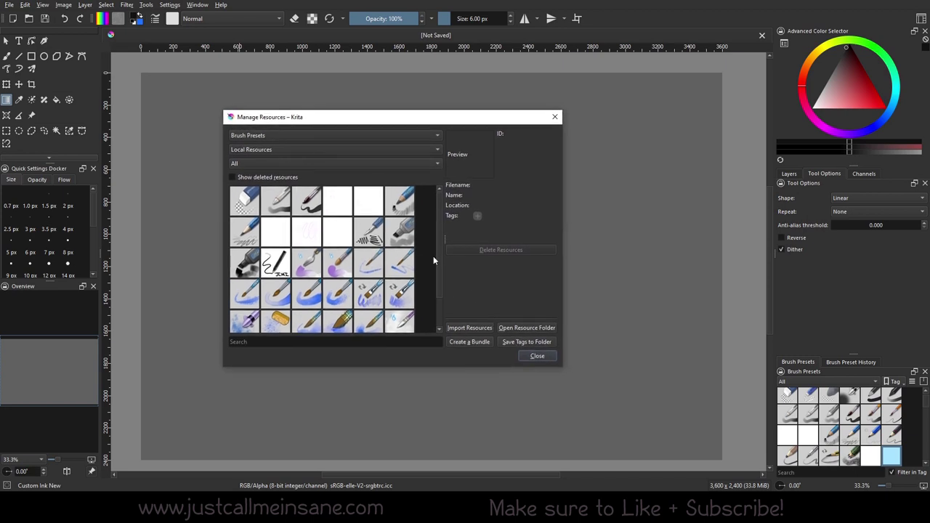
click(520, 355)
click(170, 5)
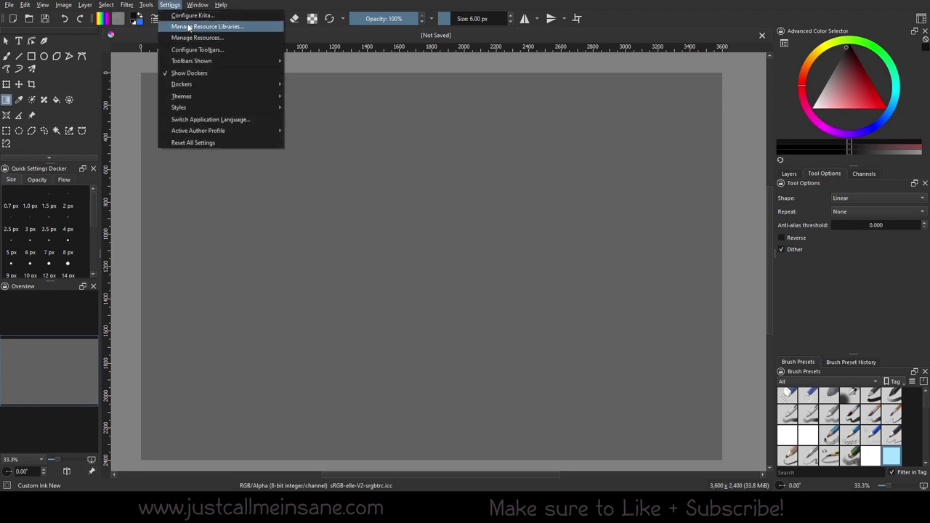
click(200, 27)
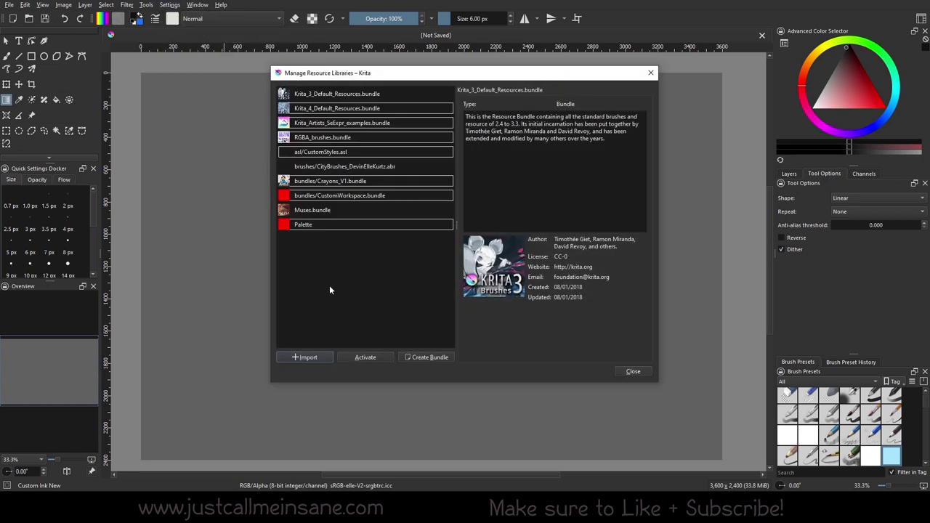
Close the libraries manager and display the reopened gradient presets as wide list rows.
click(633, 371)
click(103, 18)
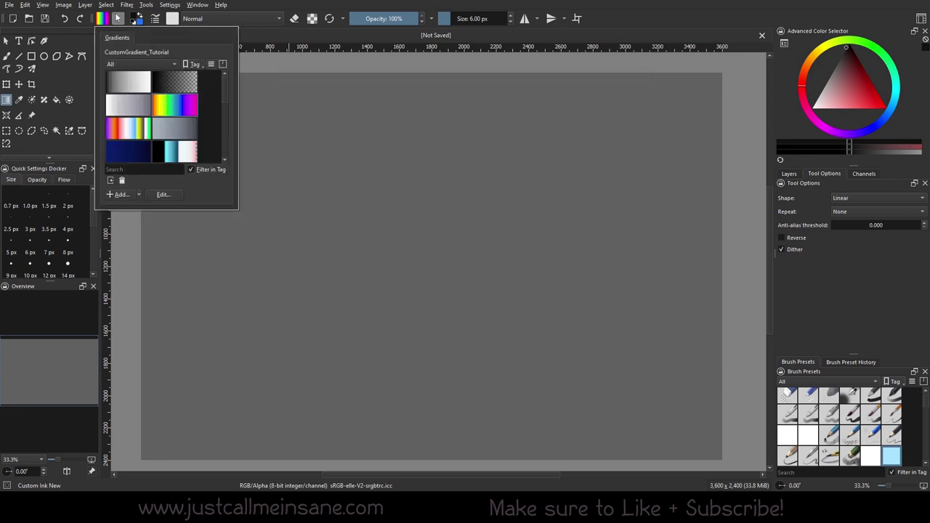
click(211, 64)
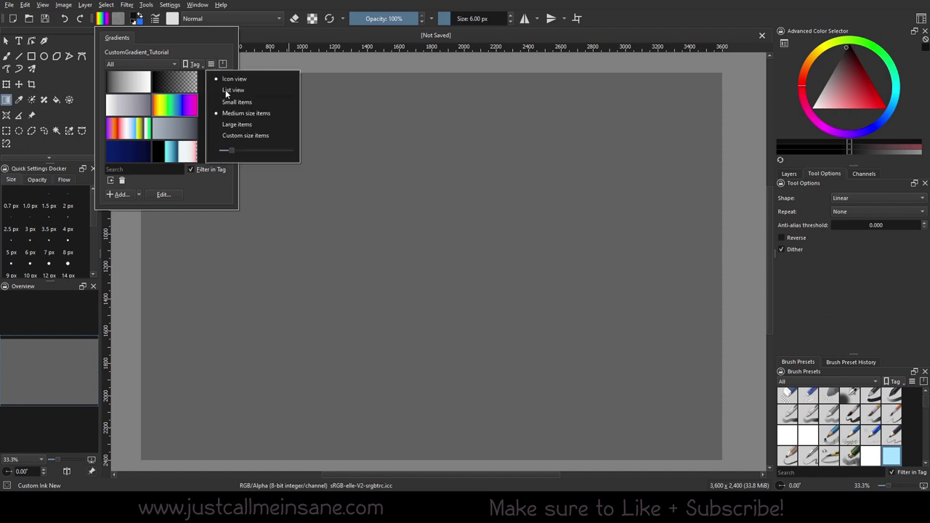
mouse_move(232, 150)
mouse_down()
mouse_move(276, 148)
mouse_move(231, 152)
mouse_move(239, 151)
mouse_up()
click(233, 89)
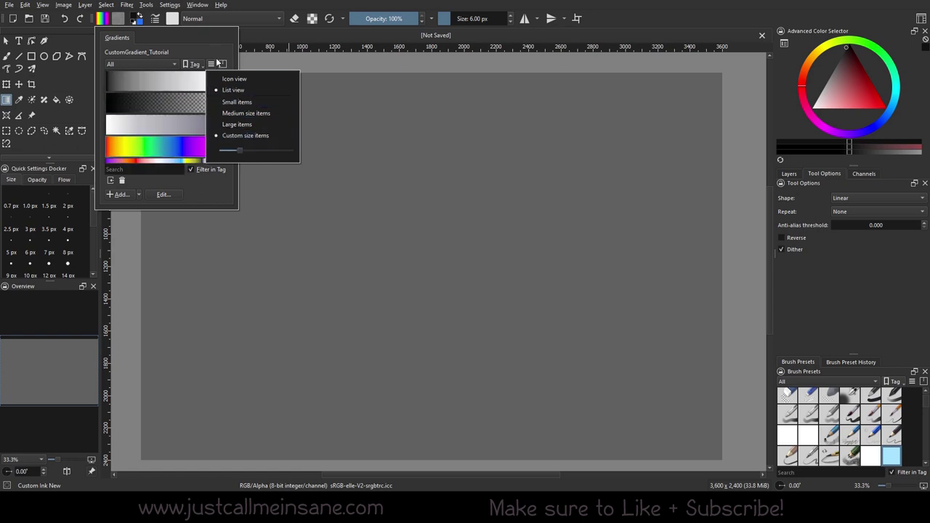
click(194, 39)
scroll(186, 122, down, 2)
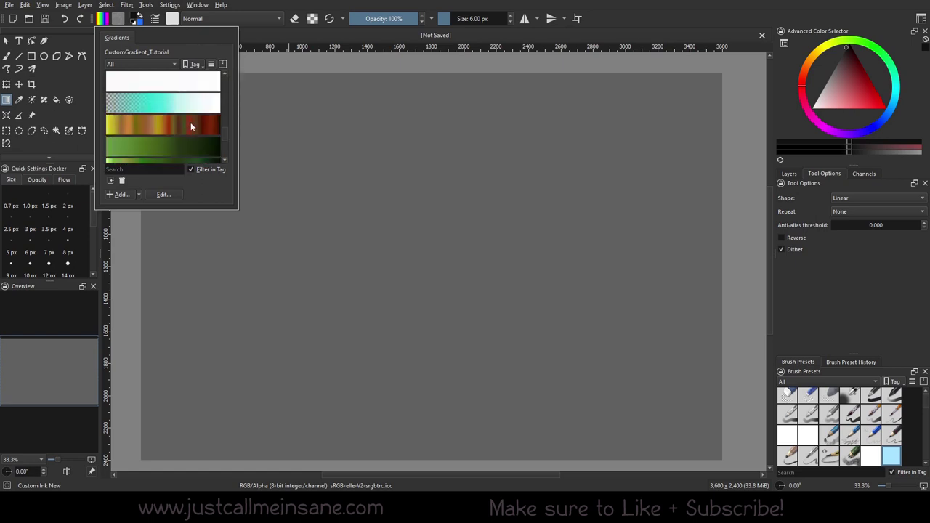
scroll(191, 122, up, 2)
scroll(185, 134, down, 2)
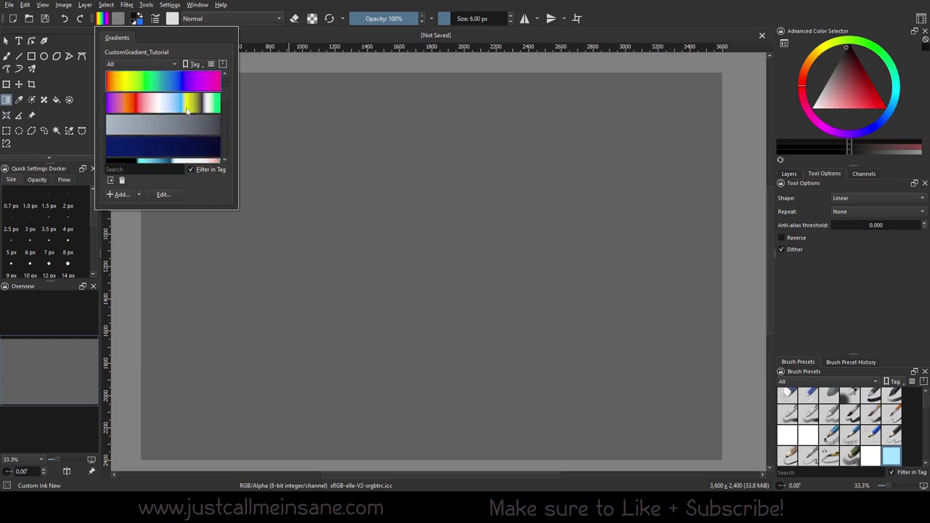
Return to icon grid view and set custom-size thumbnails large enough for two columns.
click(210, 64)
click(234, 78)
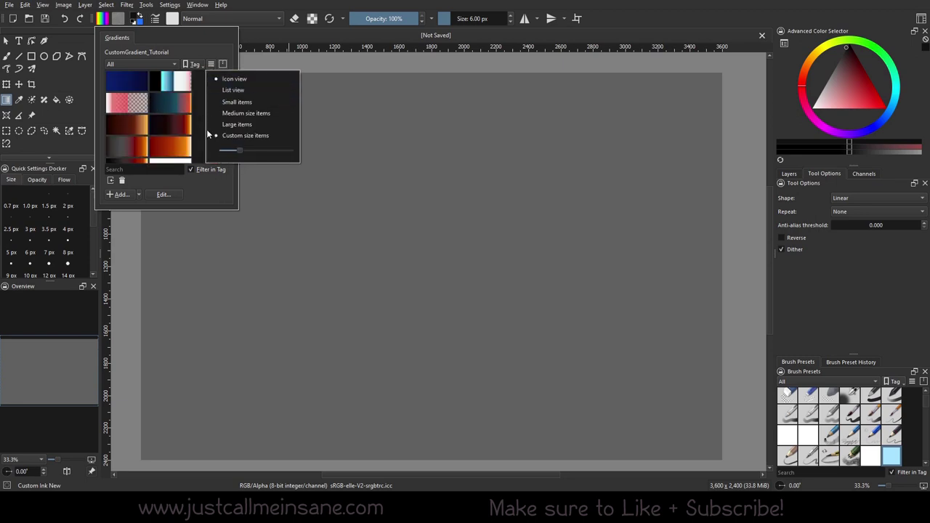
mouse_move(239, 151)
mouse_down()
mouse_move(229, 152)
mouse_move(284, 158)
mouse_move(228, 150)
mouse_up()
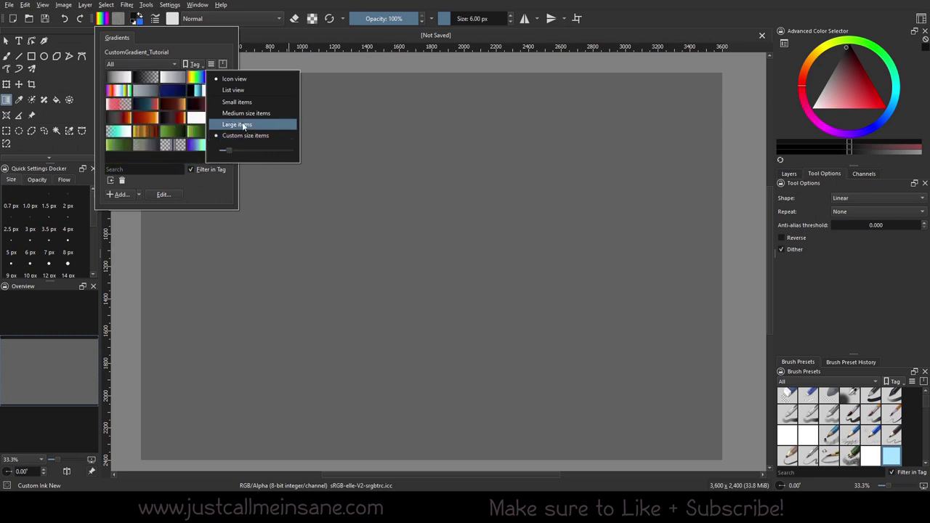
click(243, 124)
click(244, 113)
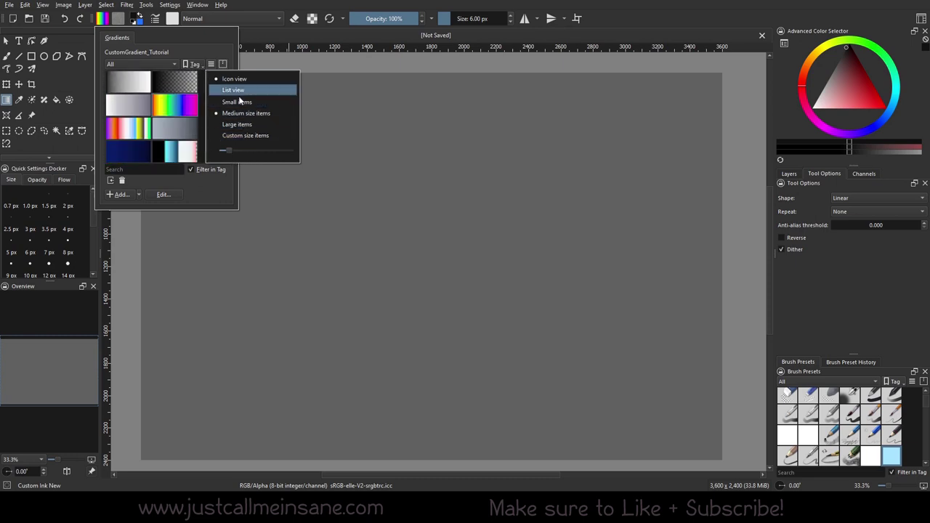
click(240, 102)
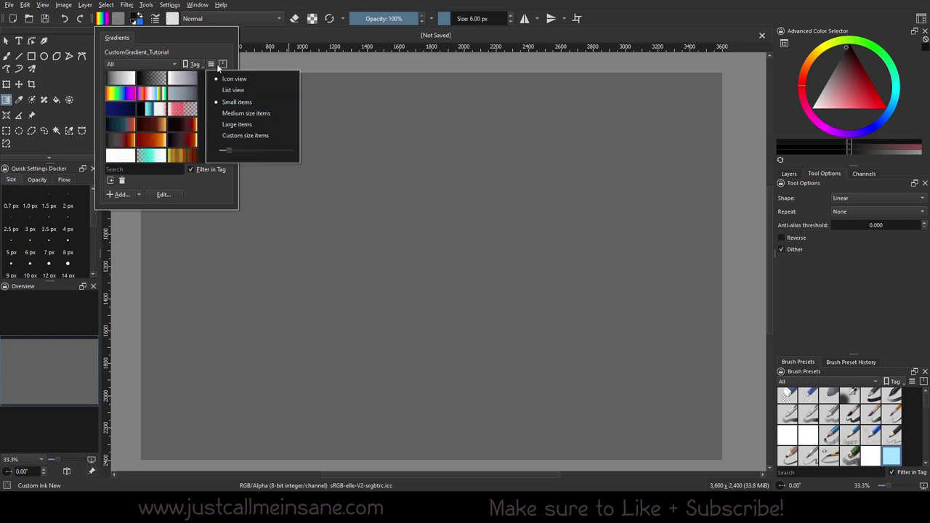
click(231, 136)
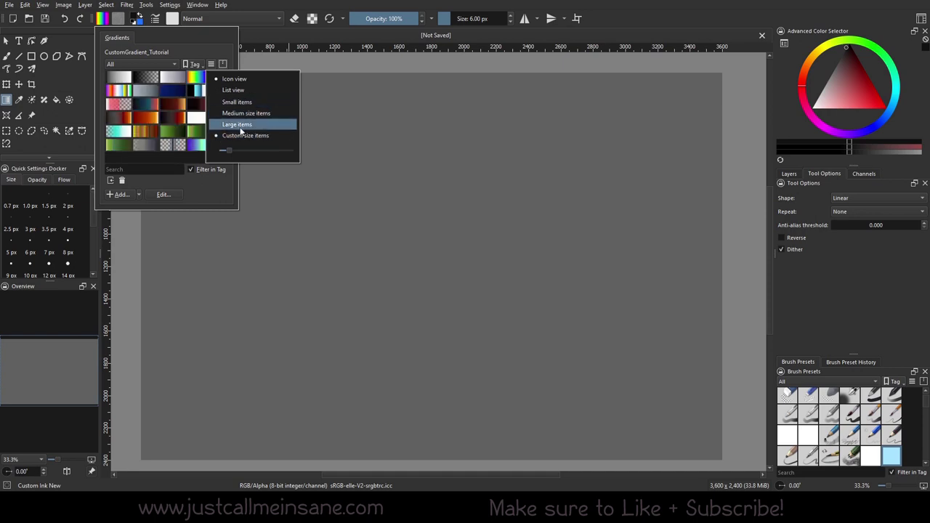
drag(229, 150, 241, 153)
click(200, 46)
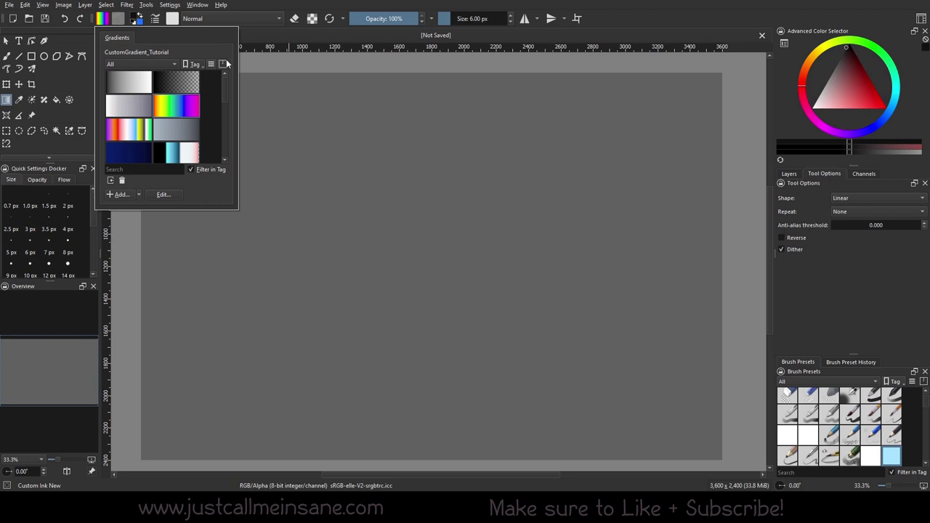
click(226, 64)
scroll(270, 110, down, 3)
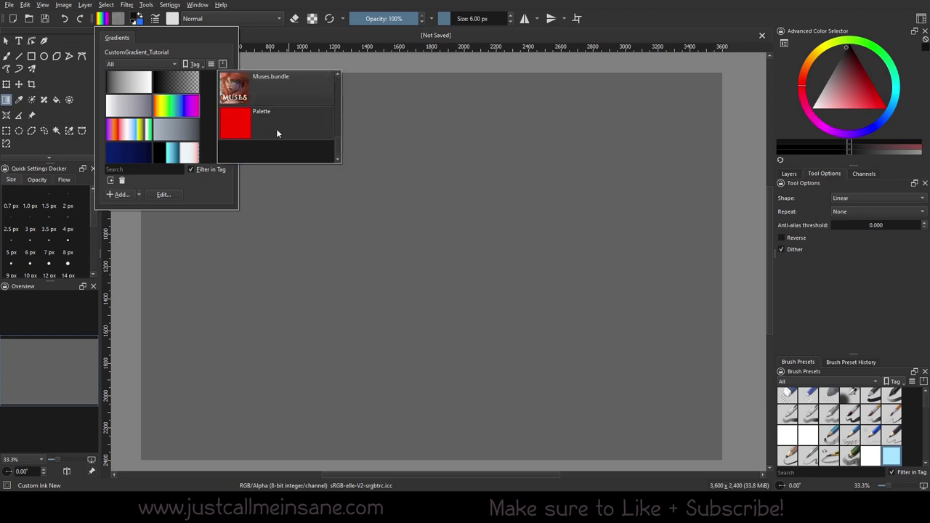
scroll(277, 129, up, 5)
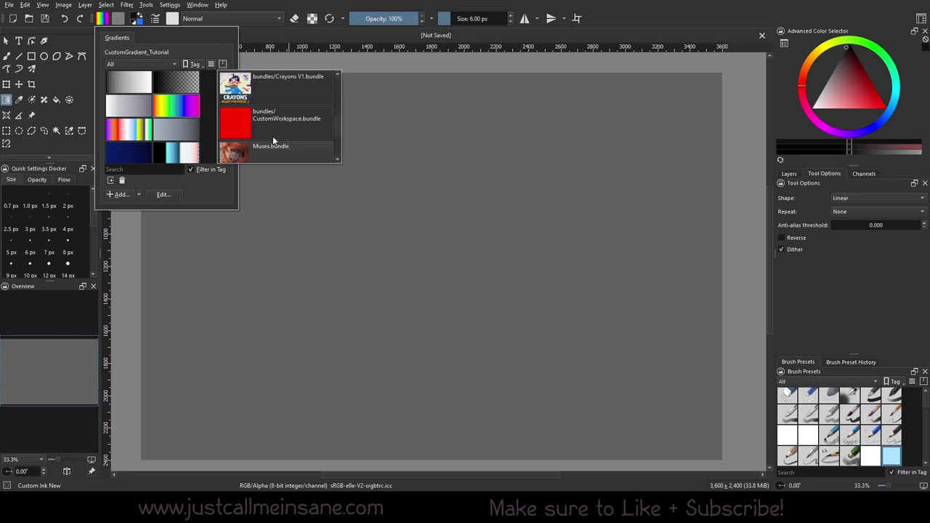
scroll(268, 144, up, 3)
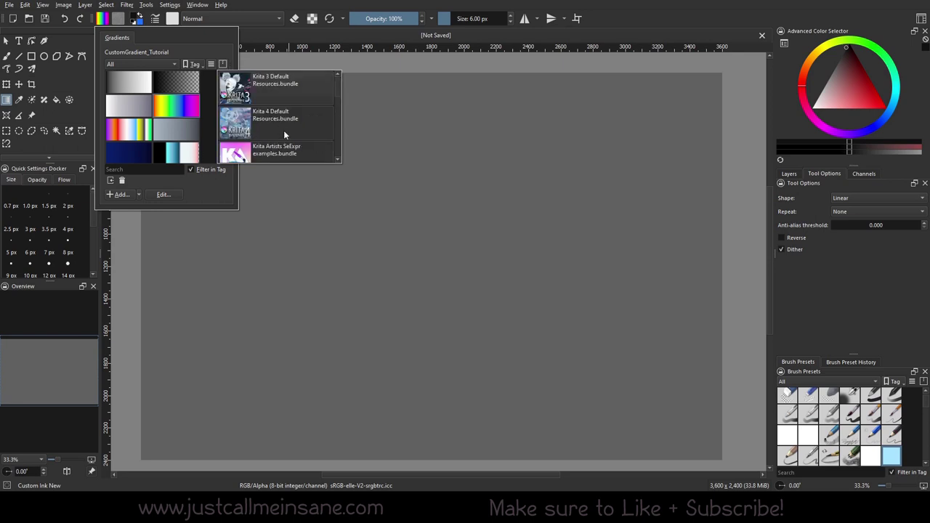
scroll(284, 130, down, 5)
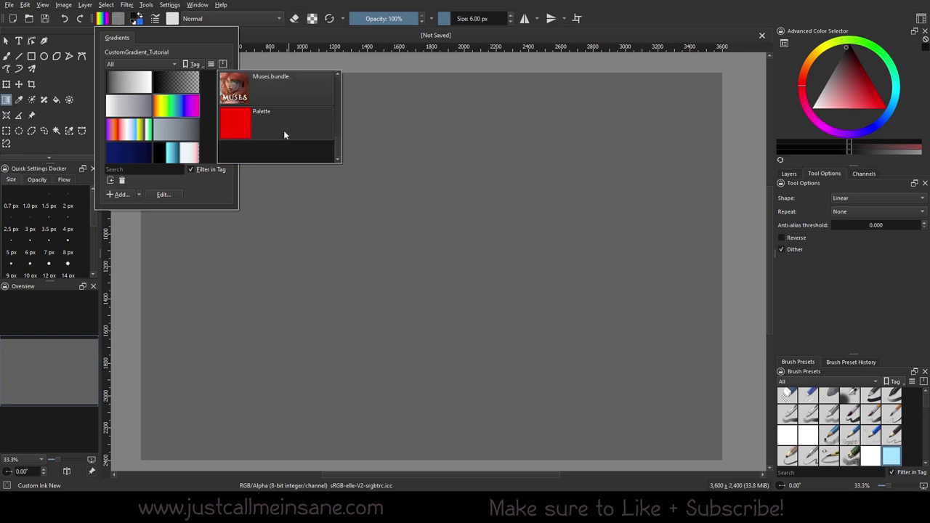
scroll(284, 130, up, 1)
scroll(305, 133, down, 1)
scroll(317, 138, up, 1)
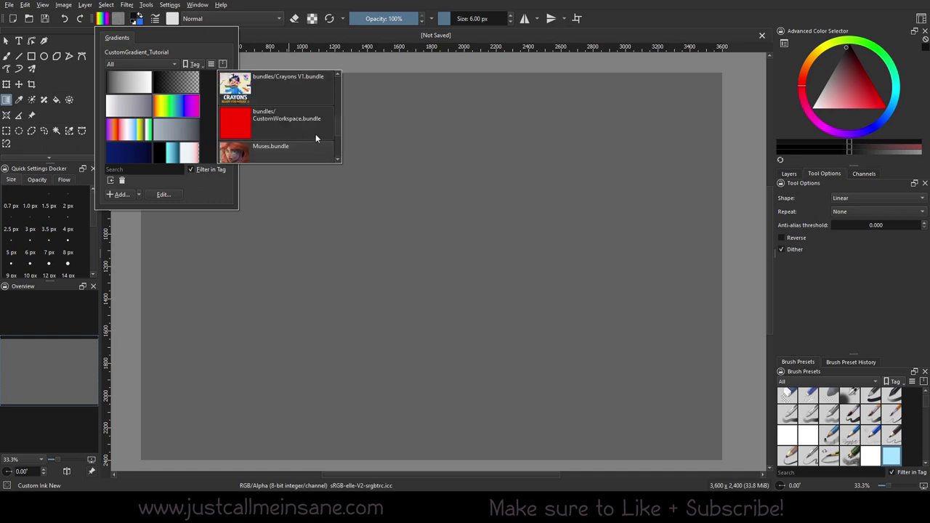
scroll(317, 131, down, 1)
scroll(315, 131, up, 1)
scroll(316, 131, up, 3)
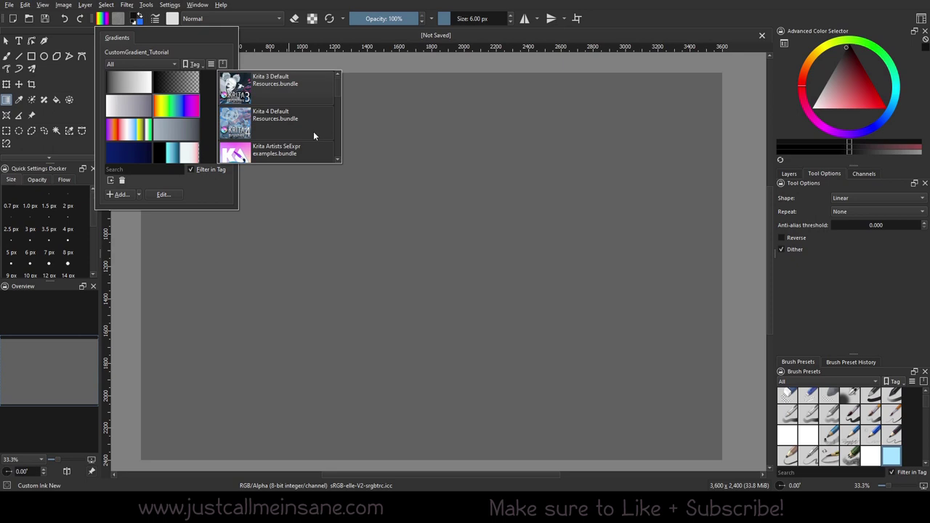
scroll(268, 86, down, 2)
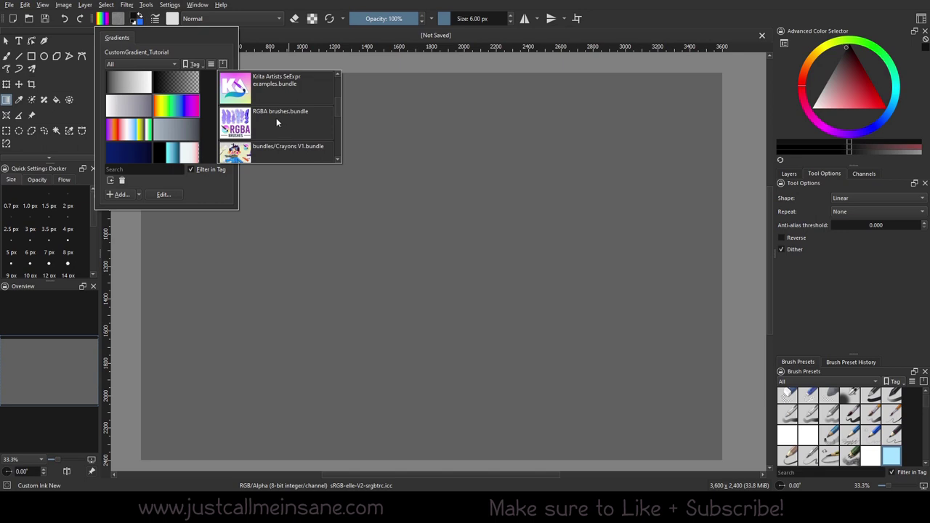
scroll(277, 116, down, 3)
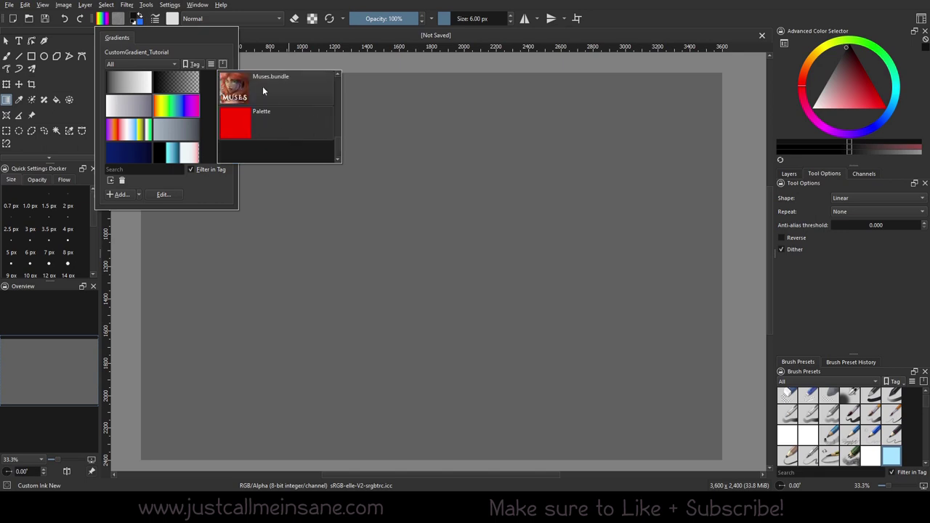
click(213, 28)
click(101, 18)
click(101, 18)
Create a new segmented gradient and move its editor to the canvas centre.
click(138, 194)
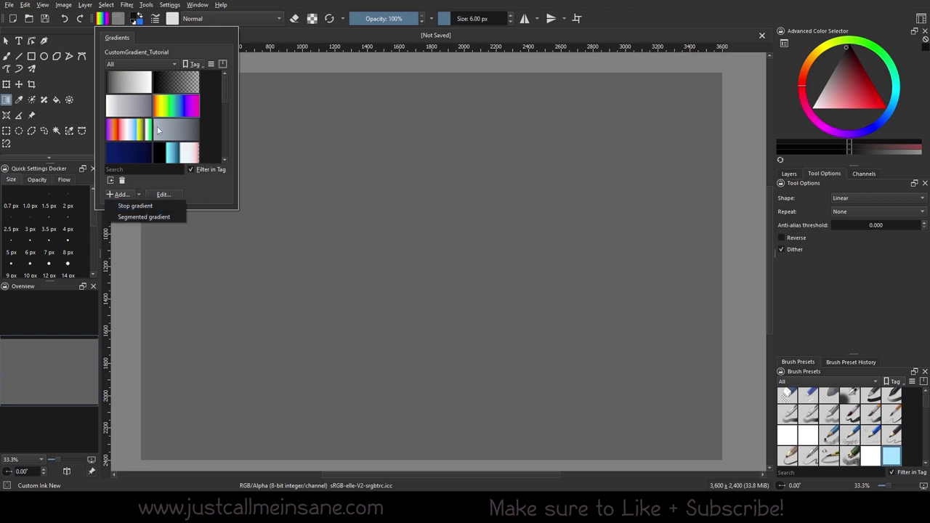
click(144, 216)
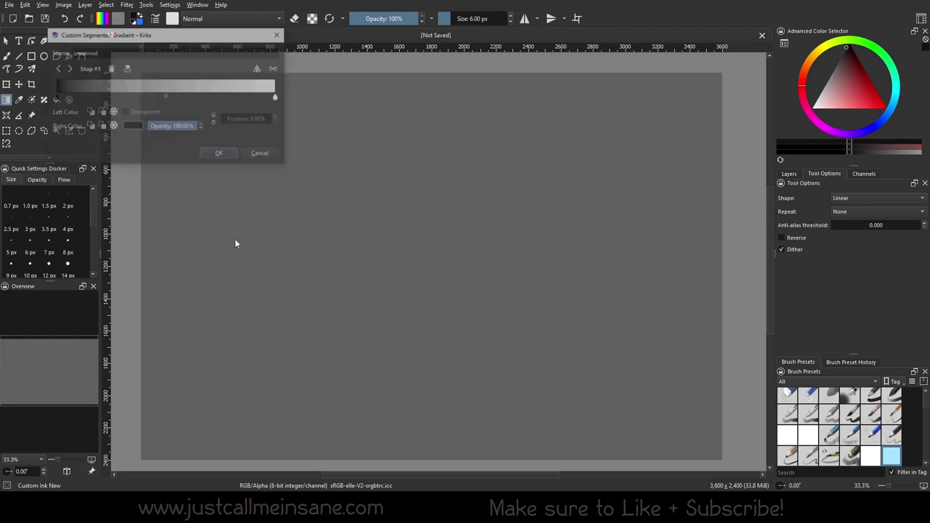
drag(219, 37, 459, 272)
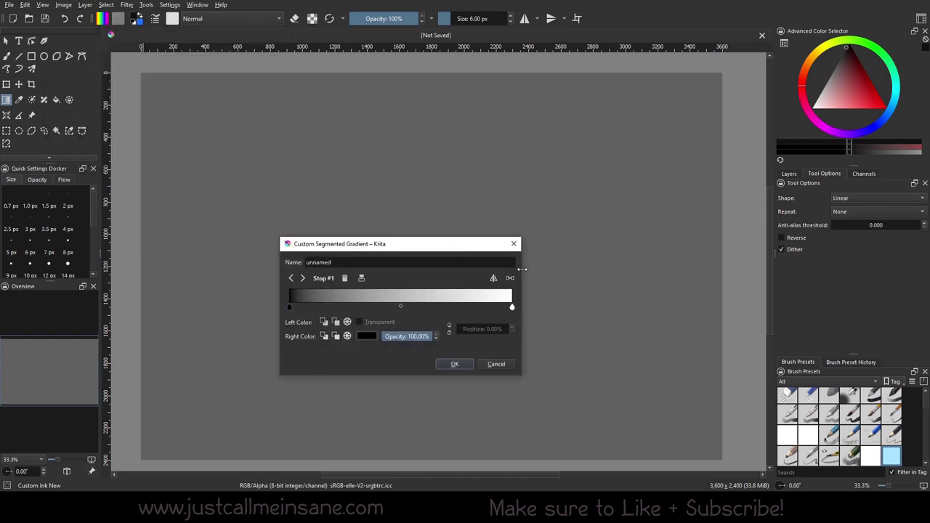
Enlarge the gradient editor and preview, then shift the midpoint left of centre.
drag(522, 270, 618, 269)
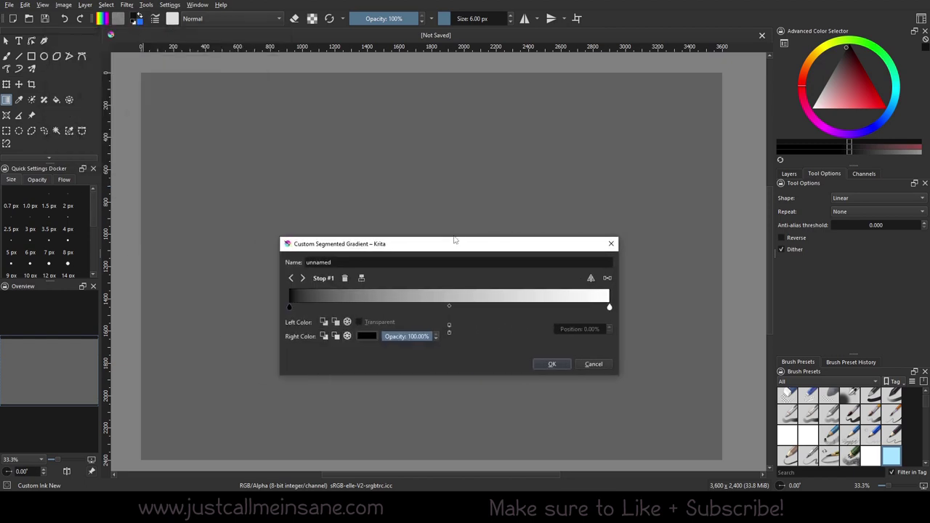
drag(455, 238, 435, 164)
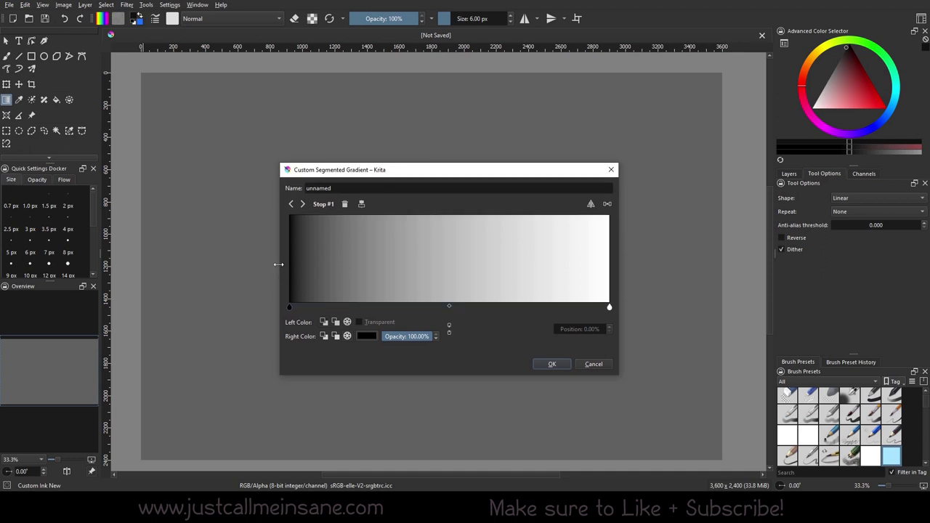
drag(277, 264, 226, 265)
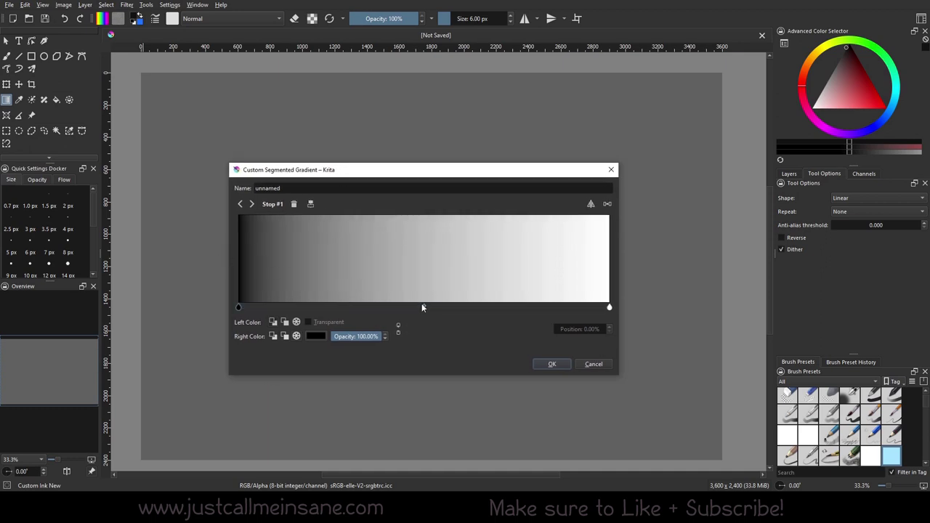
mouse_move(424, 306)
mouse_down()
mouse_move(406, 307)
mouse_move(518, 309)
mouse_move(367, 309)
mouse_move(437, 306)
mouse_up()
Set the left colour stop to red (#ff1e1e).
click(239, 307)
click(314, 336)
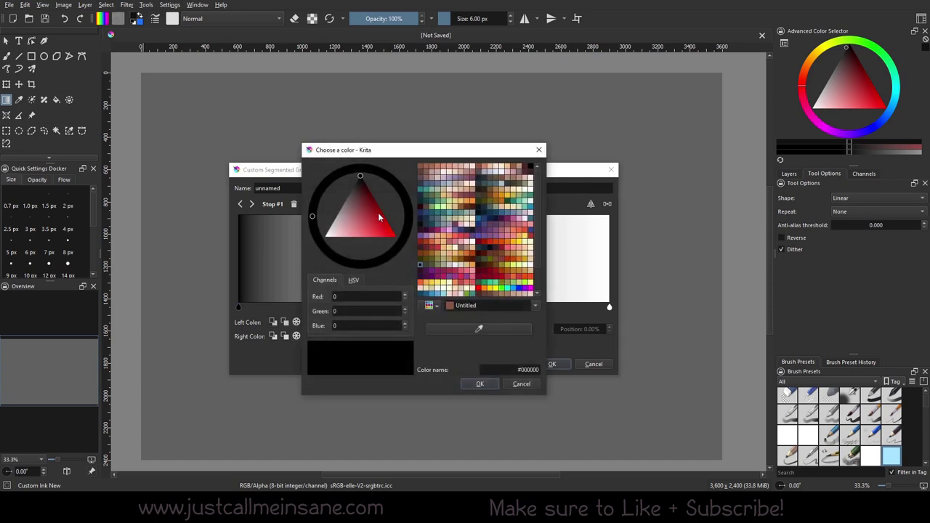
drag(378, 212, 384, 232)
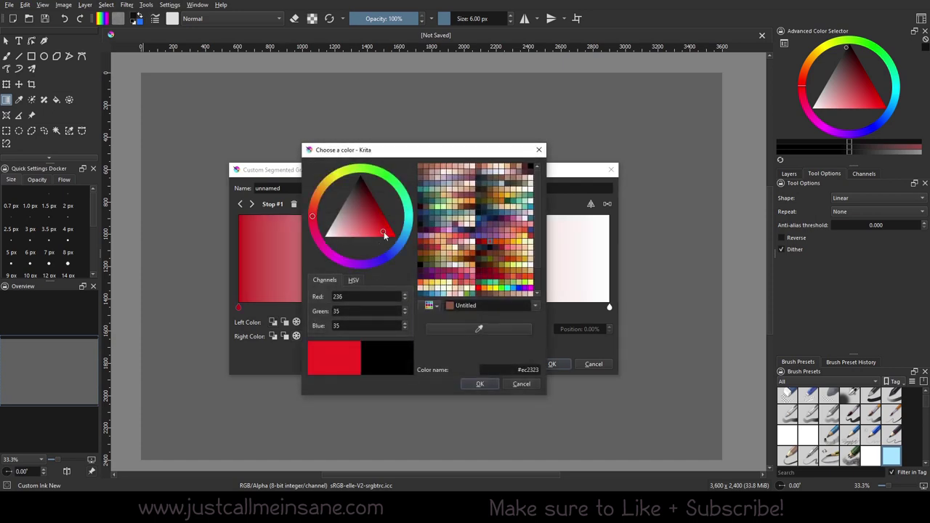
click(479, 383)
Set the right stop to bright cyan (#00c9ff) and nudge the midpoint back near centre.
click(609, 307)
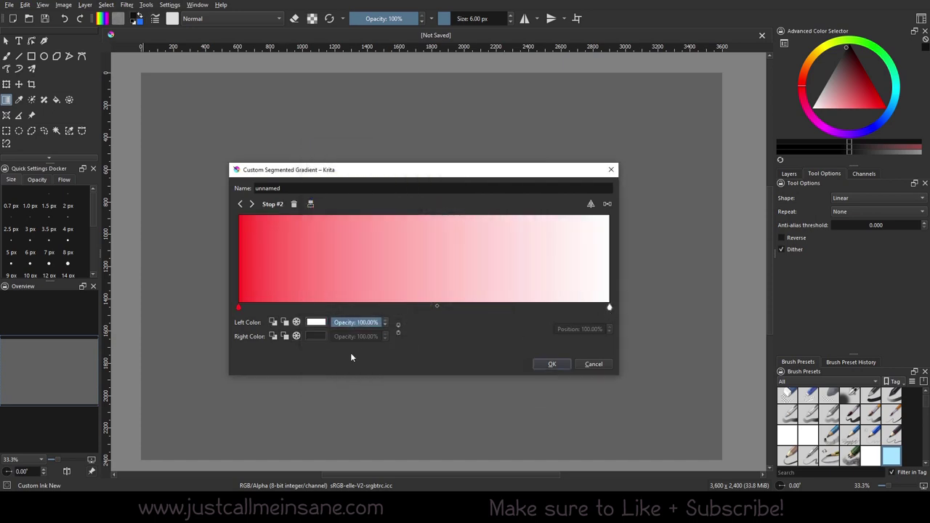
click(318, 322)
click(369, 222)
drag(320, 189, 407, 246)
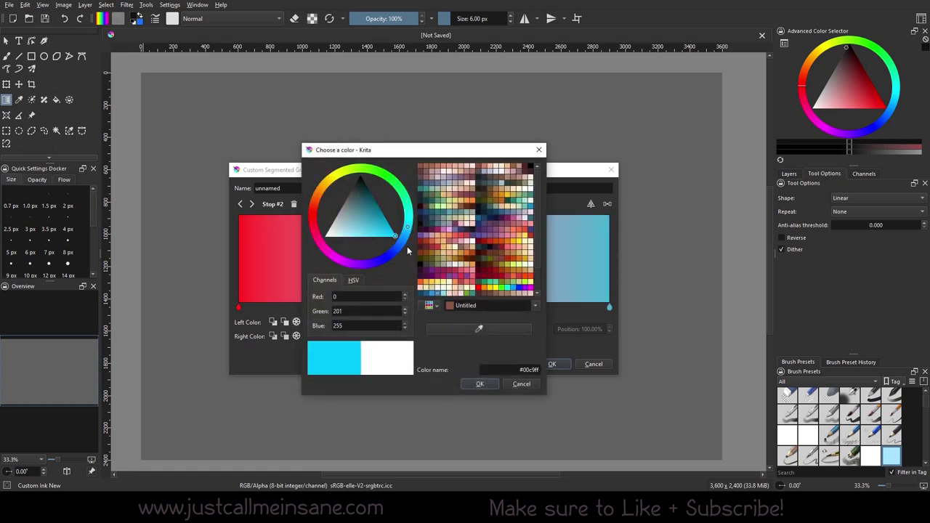
click(480, 384)
drag(436, 306, 431, 326)
Split the gradient into two red-to-cyan segments with the middle stop at 50.00%, then select the left one.
click(241, 204)
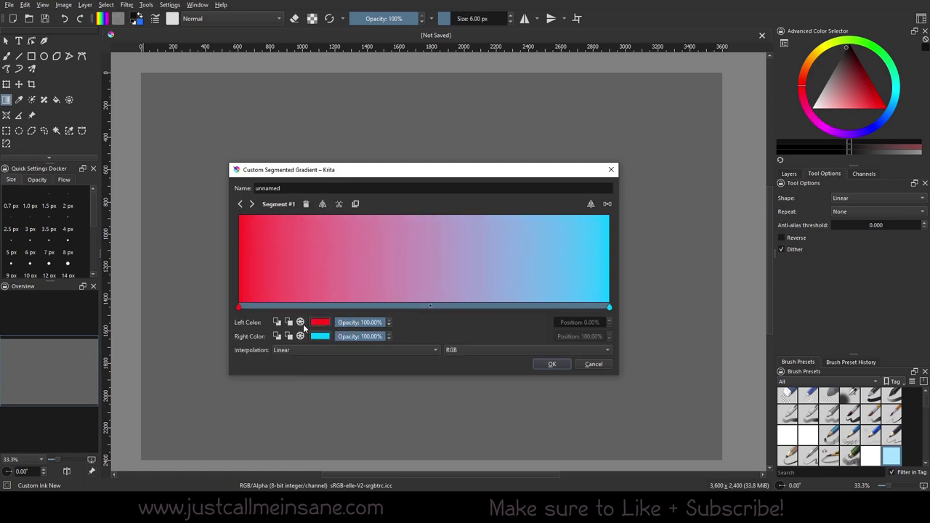
click(339, 203)
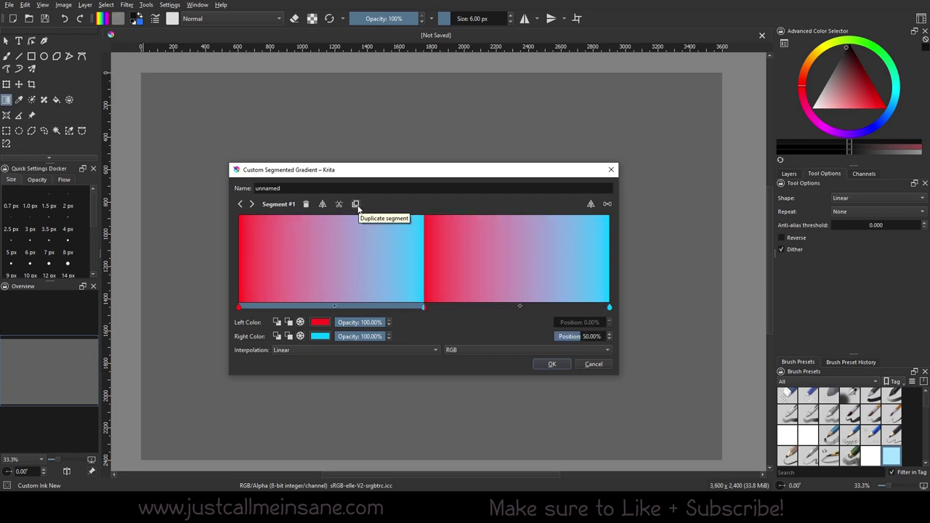
mouse_move(423, 308)
mouse_down()
mouse_move(404, 310)
mouse_move(415, 308)
mouse_up()
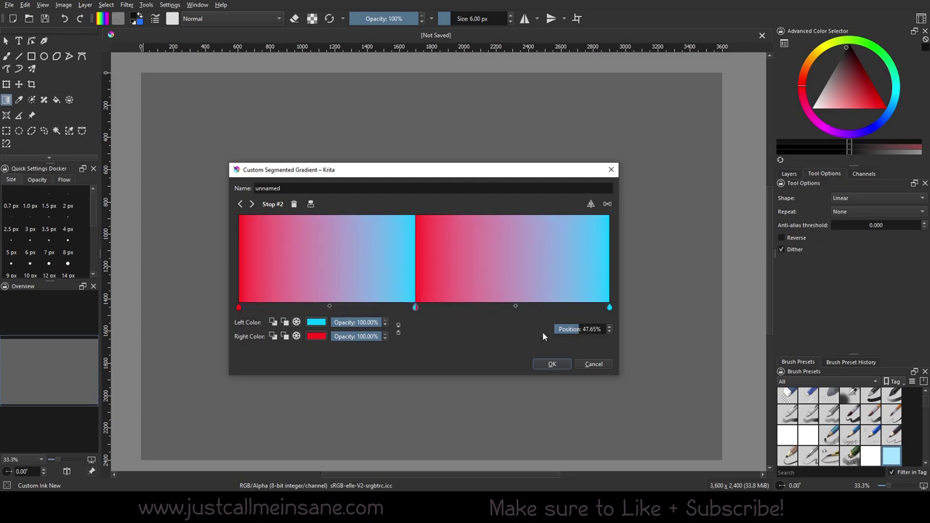
click(591, 205)
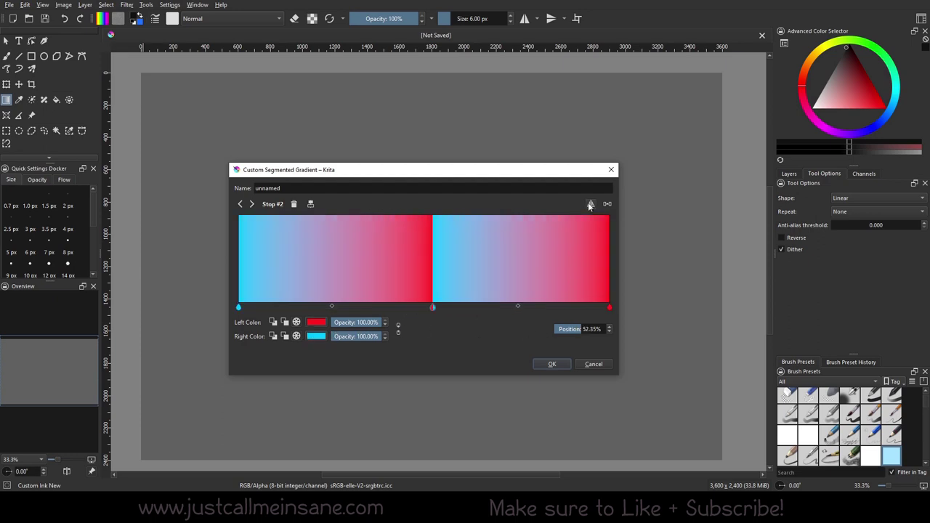
click(591, 204)
click(607, 204)
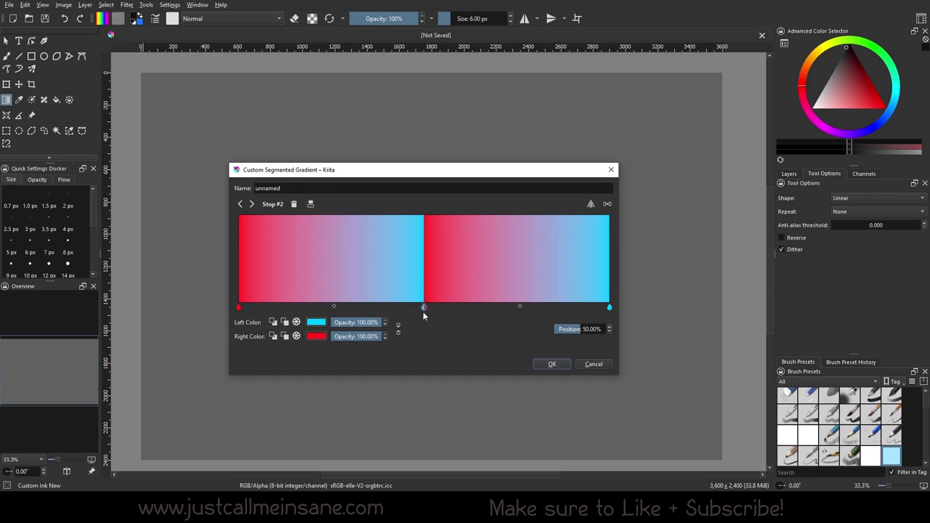
click(337, 242)
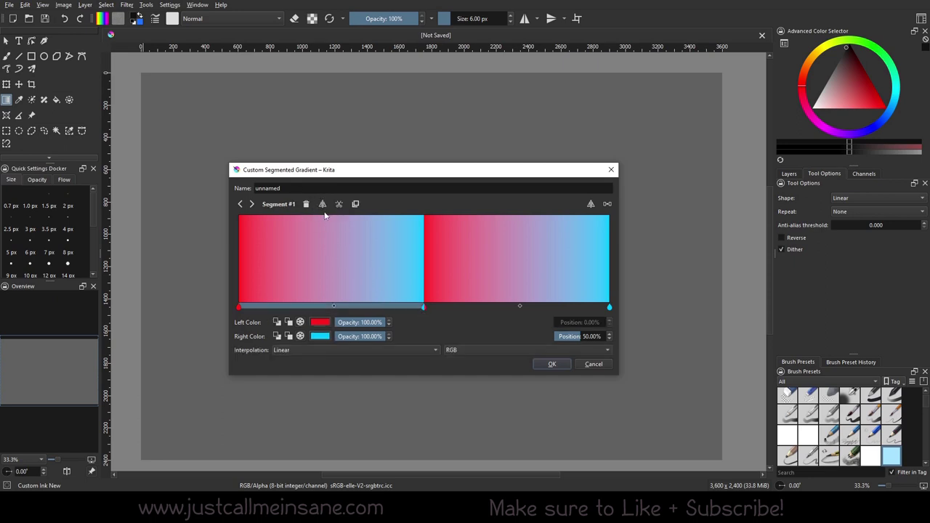
Split the left segment, move its new stop left, and drag the following stop to 33.81%.
click(339, 205)
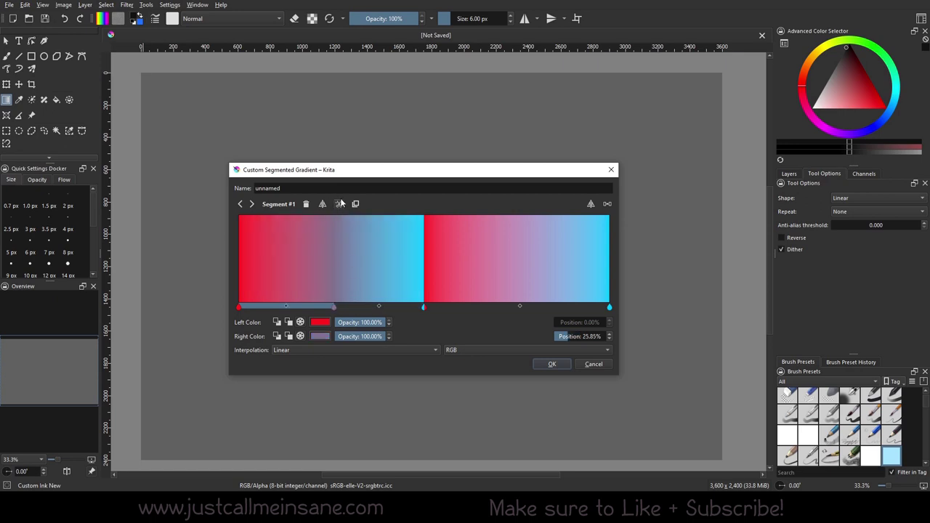
drag(334, 306, 310, 306)
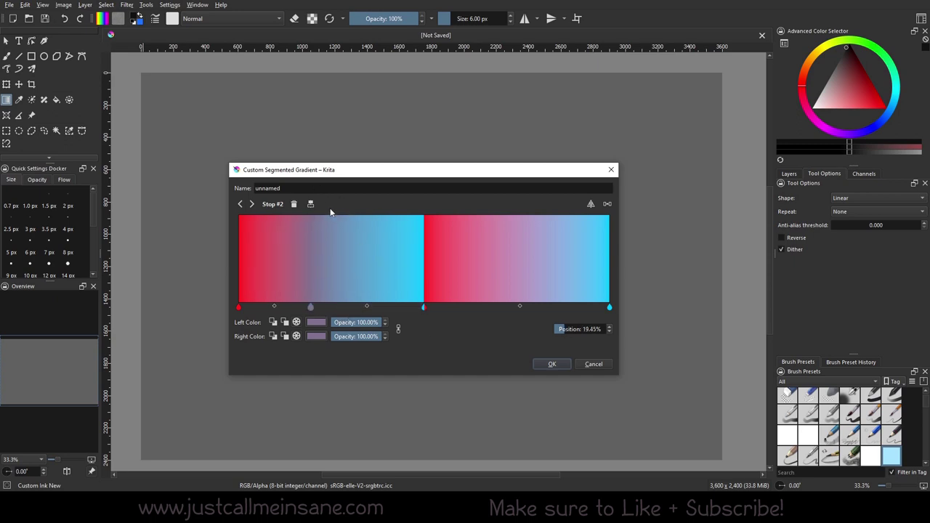
click(322, 242)
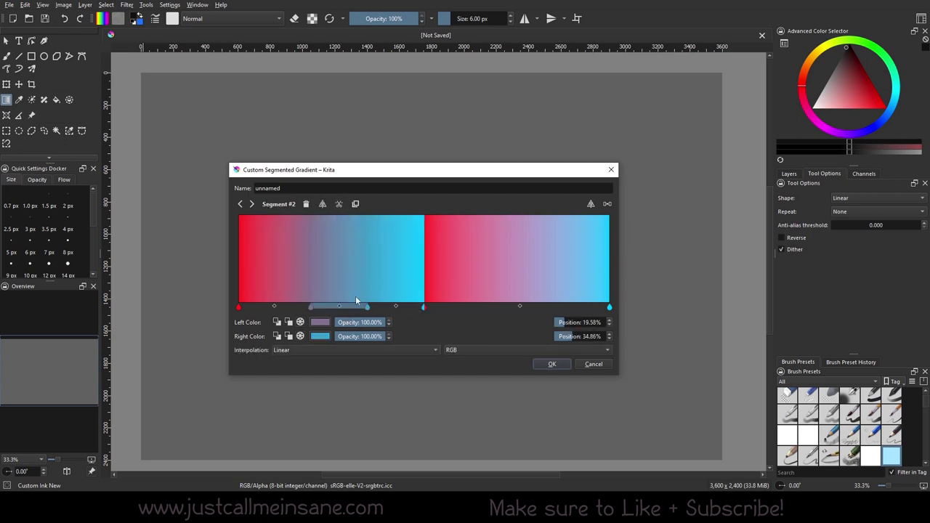
click(367, 306)
click(424, 306)
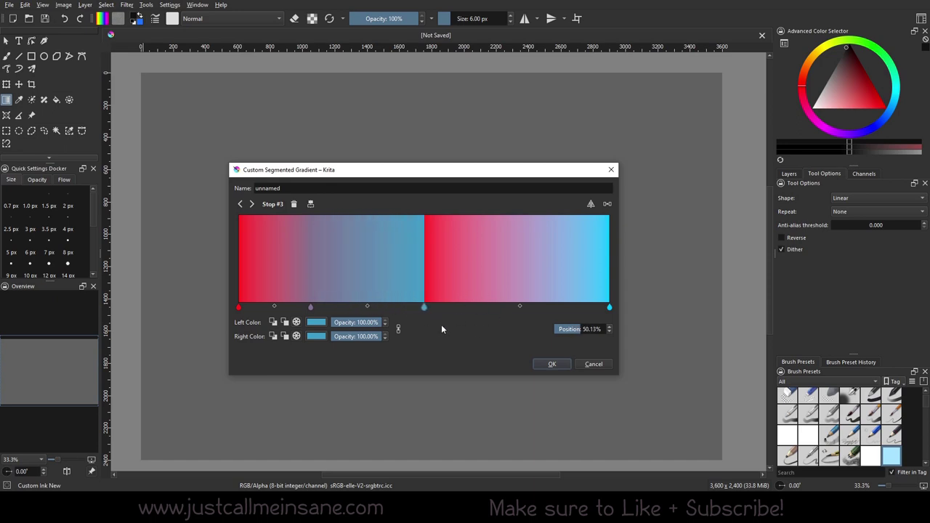
drag(424, 307, 363, 306)
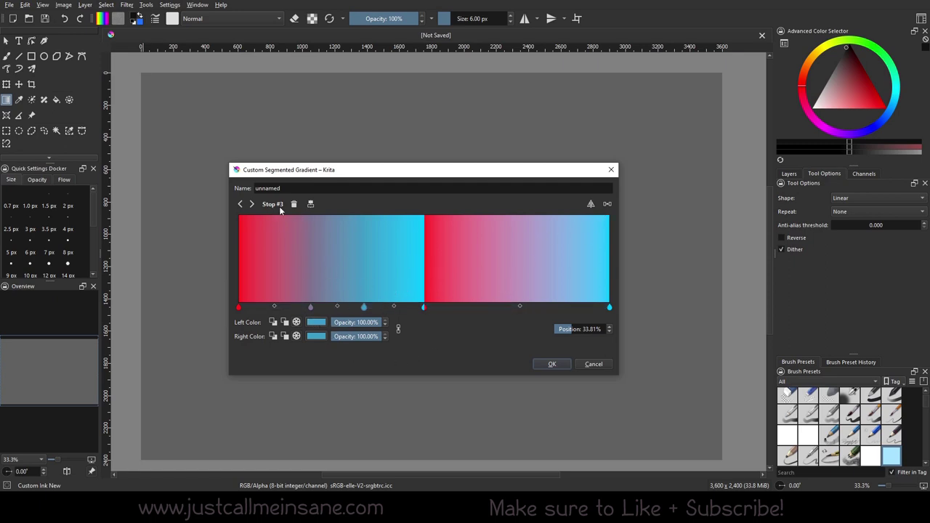
Step through the gradient's handles forward and back to reselect the cyan stop at 33.81%.
click(252, 204)
click(252, 204)
click(252, 204)
click(252, 204)
click(252, 204)
click(252, 204)
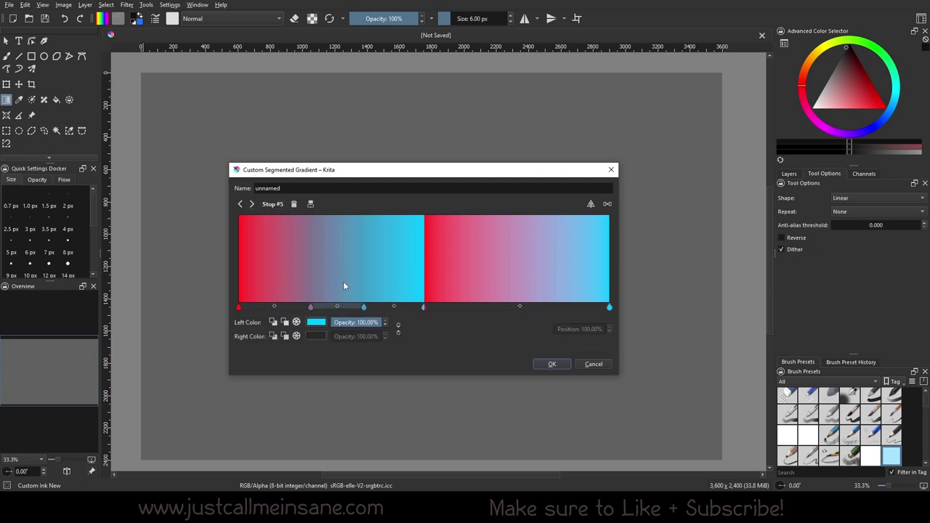
click(240, 205)
click(240, 205)
click(240, 205)
click(241, 205)
click(240, 205)
click(241, 205)
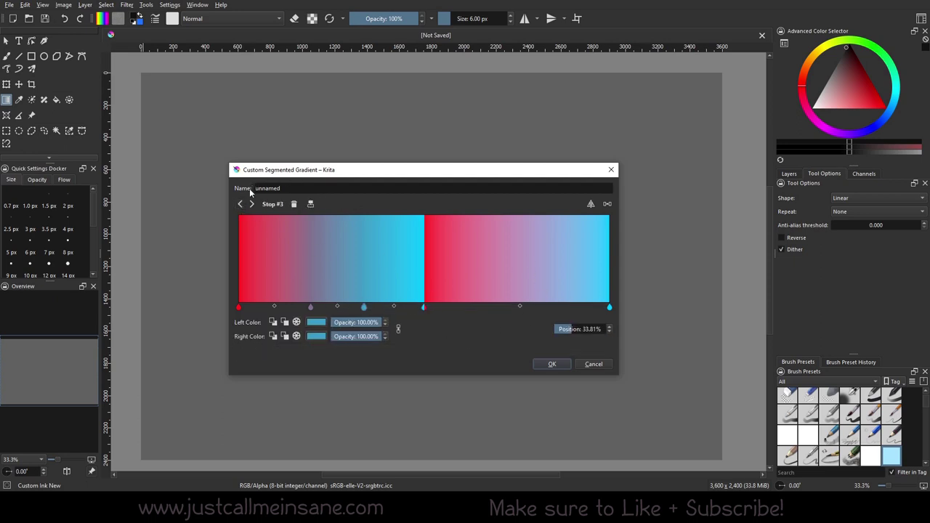
Delete the centre red stop, move the cyan stop to 45.82%, and shift the first midpoint left.
click(424, 307)
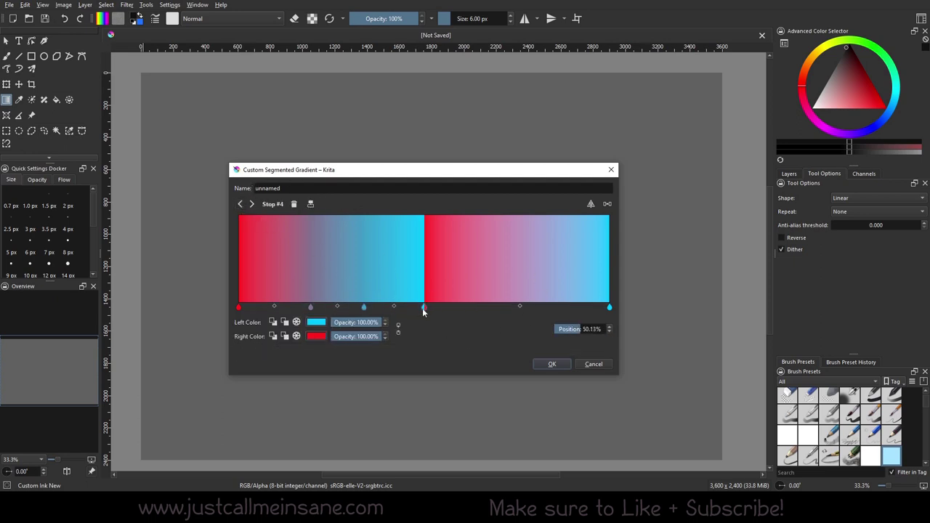
drag(423, 308, 421, 308)
click(293, 205)
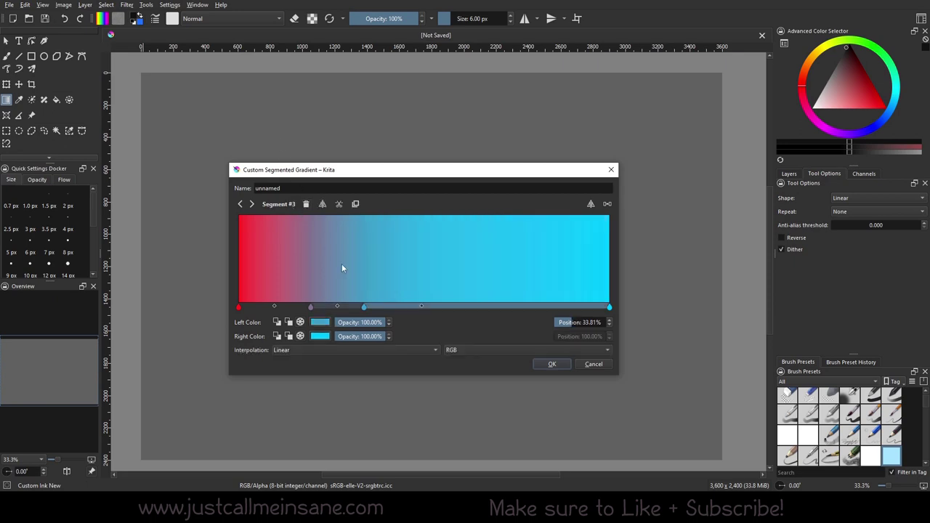
drag(364, 307, 408, 307)
click(329, 307)
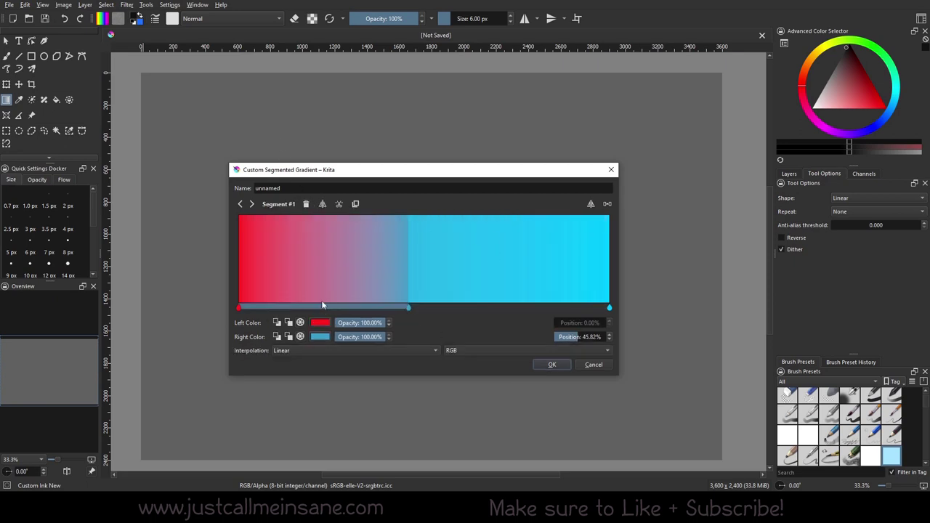
drag(323, 306, 298, 292)
click(433, 258)
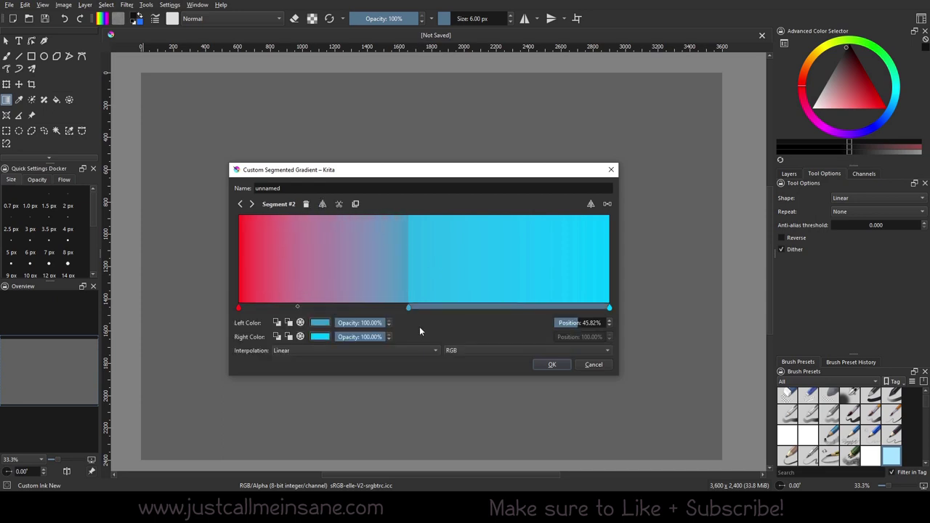
Try Sine blending and drag the first segment's midpoint to the right.
click(403, 350)
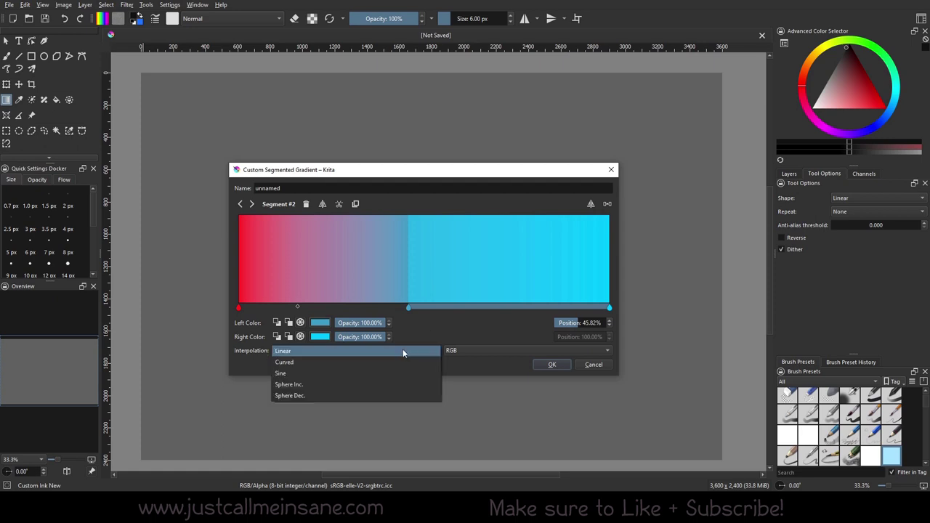
click(397, 373)
click(380, 351)
click(378, 352)
drag(297, 306, 324, 307)
Set the cyan right segment's interpolation to Sphere Inc.
click(456, 306)
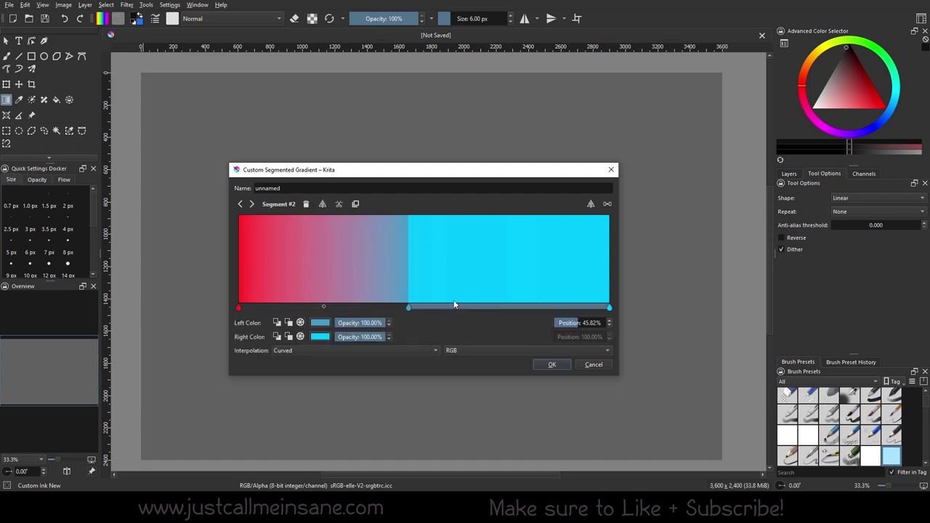
click(345, 353)
click(343, 362)
click(340, 351)
click(318, 330)
click(385, 351)
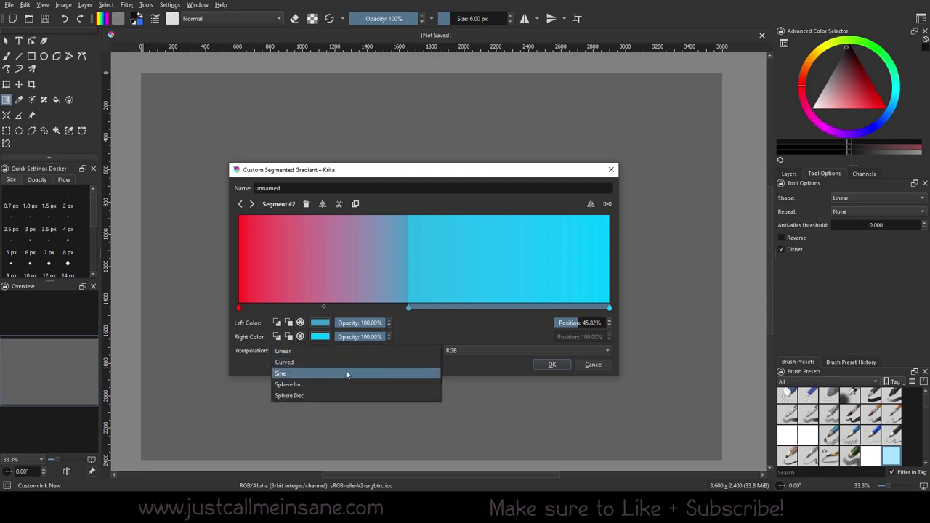
click(332, 382)
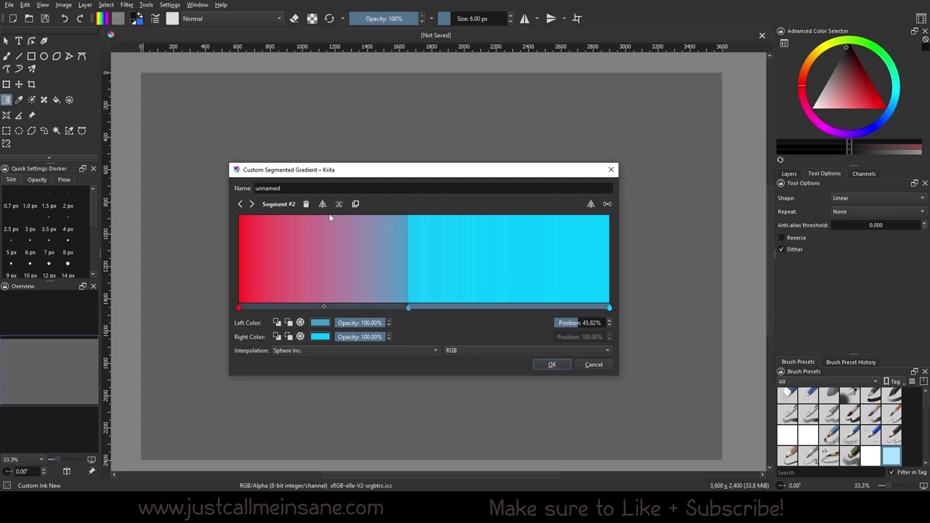
Split the right cyan segment at its middle and make the new stop at about 72% purple.
click(427, 256)
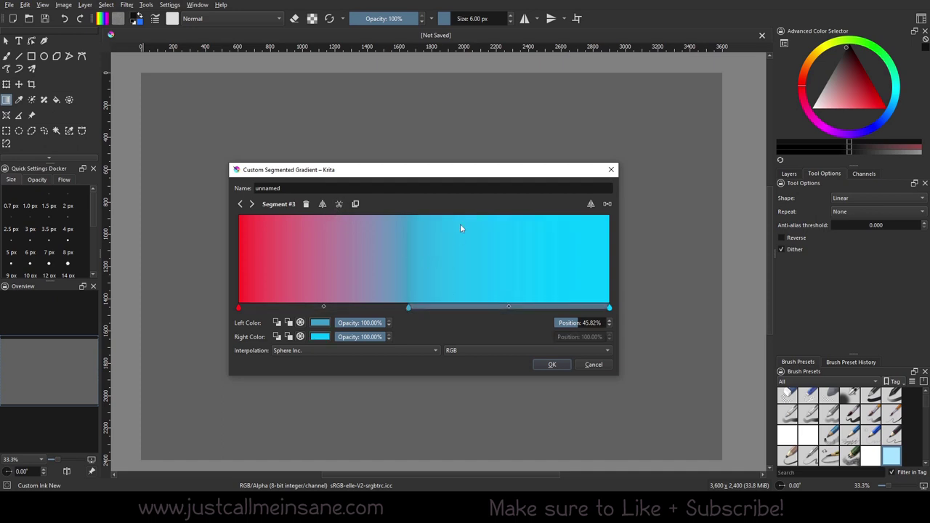
click(338, 204)
click(507, 307)
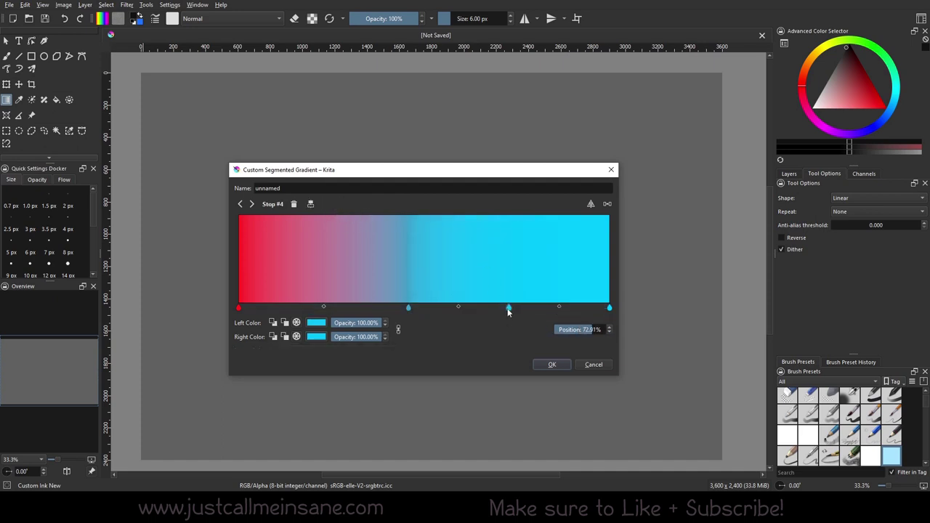
click(313, 326)
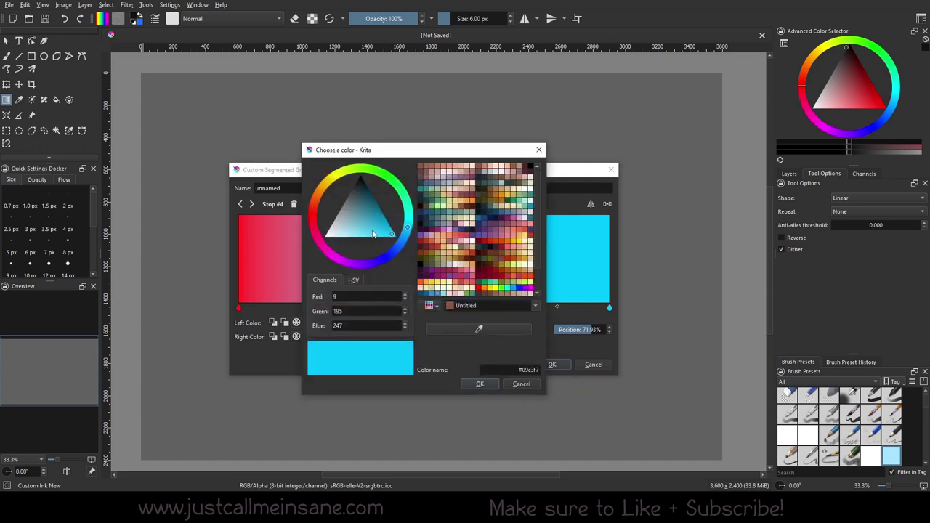
click(345, 261)
click(484, 381)
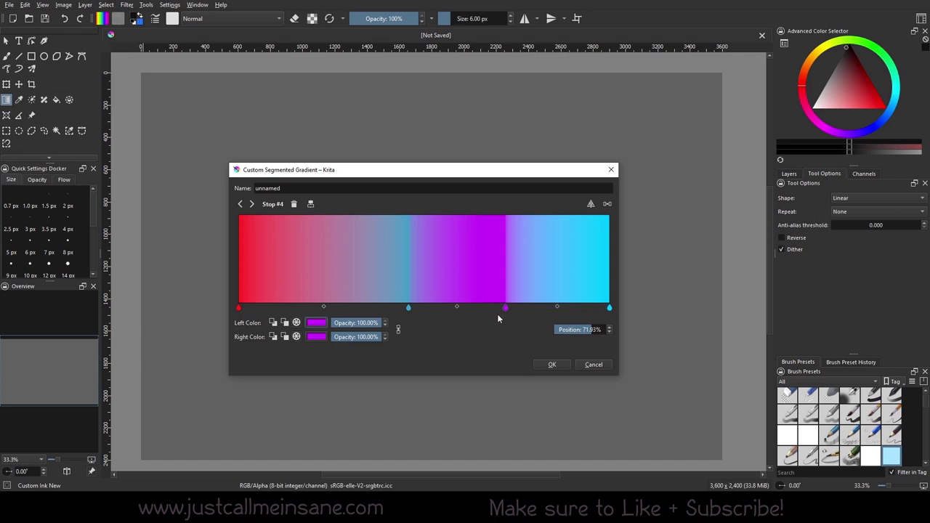
Set the cyan-to-purple segment's interpolation to Curved, after trying Sphere Dec., Linear and Sine.
click(487, 288)
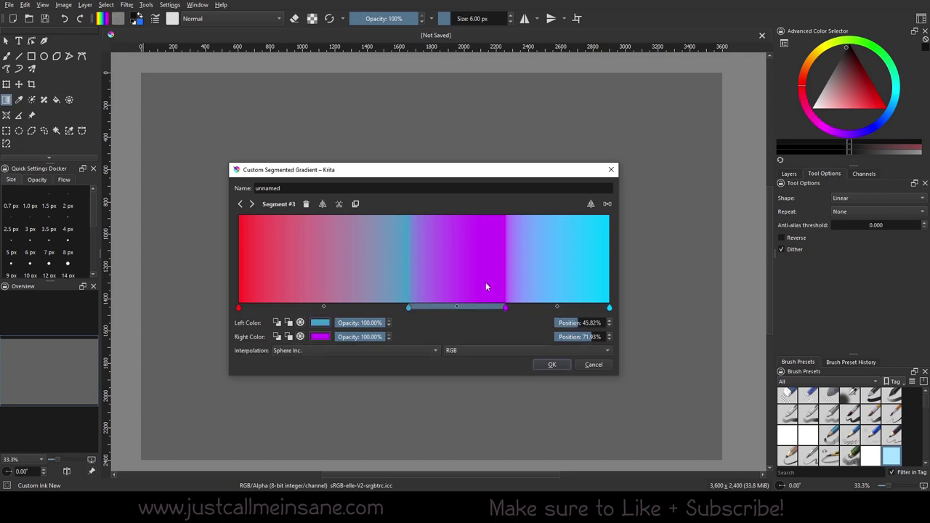
click(337, 355)
click(339, 363)
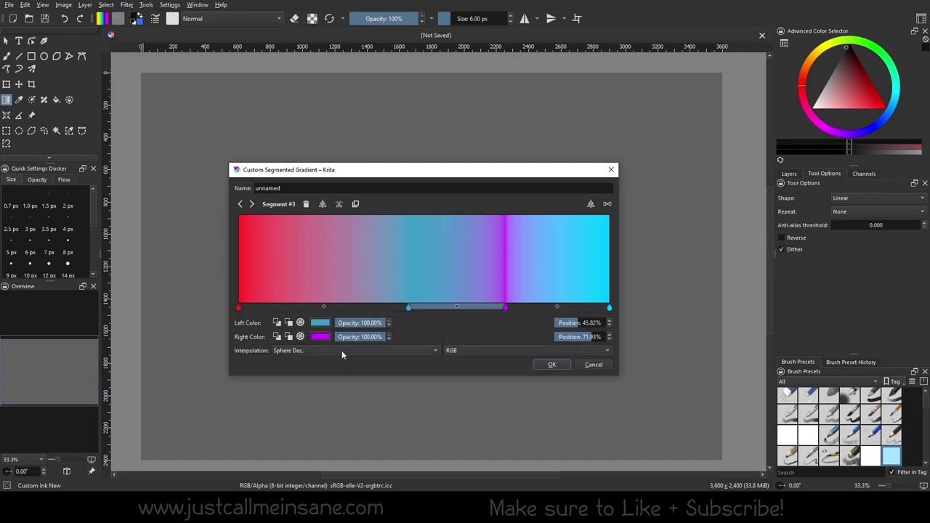
click(342, 351)
click(309, 307)
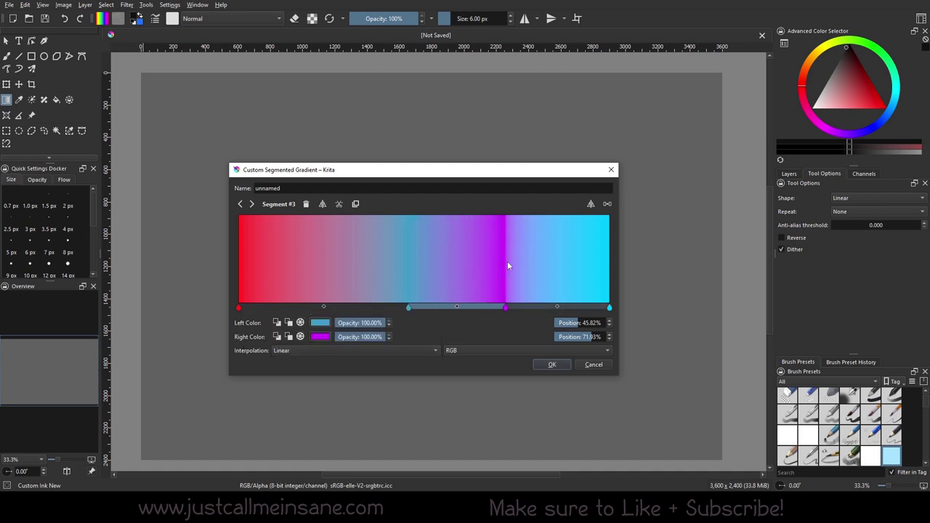
click(288, 352)
click(302, 374)
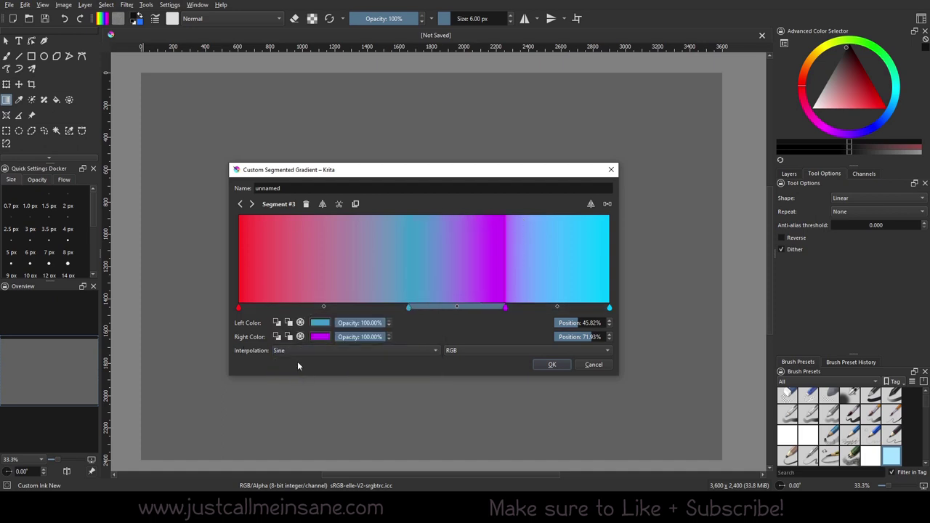
click(299, 352)
click(287, 340)
Set that segment's colour model to HSV CCW for a rainbow hue blend.
click(465, 351)
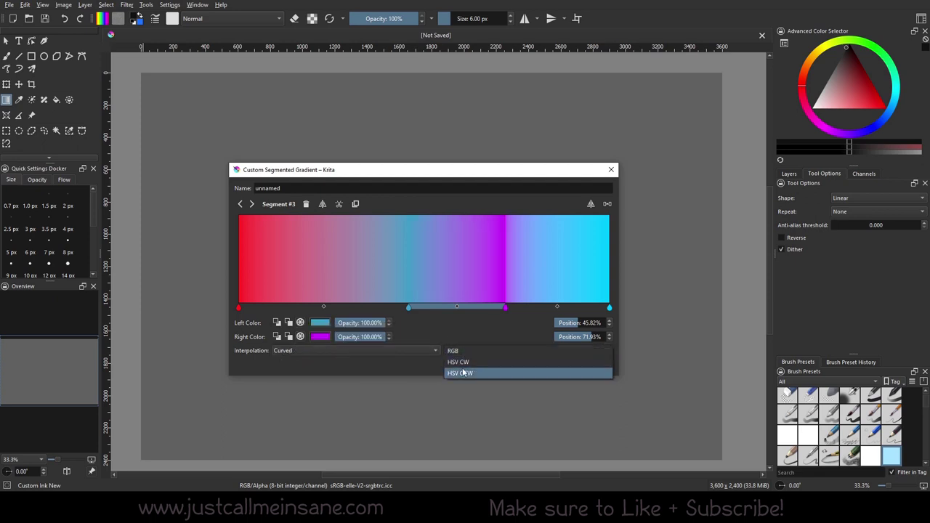
click(467, 373)
click(467, 351)
click(458, 339)
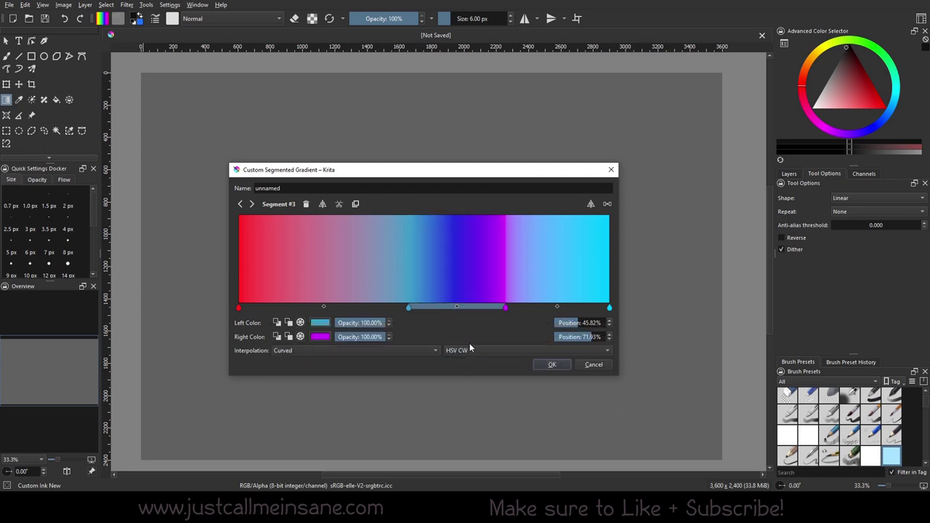
click(470, 349)
click(460, 362)
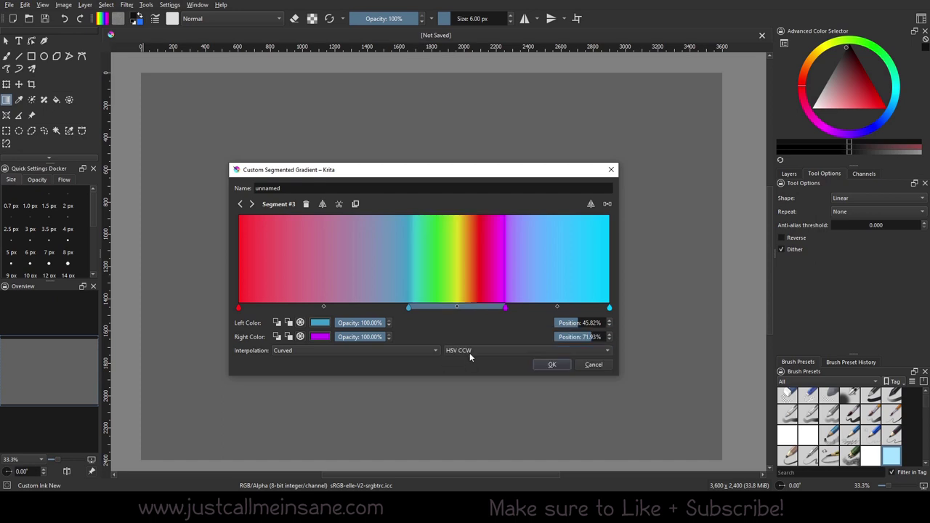
click(279, 305)
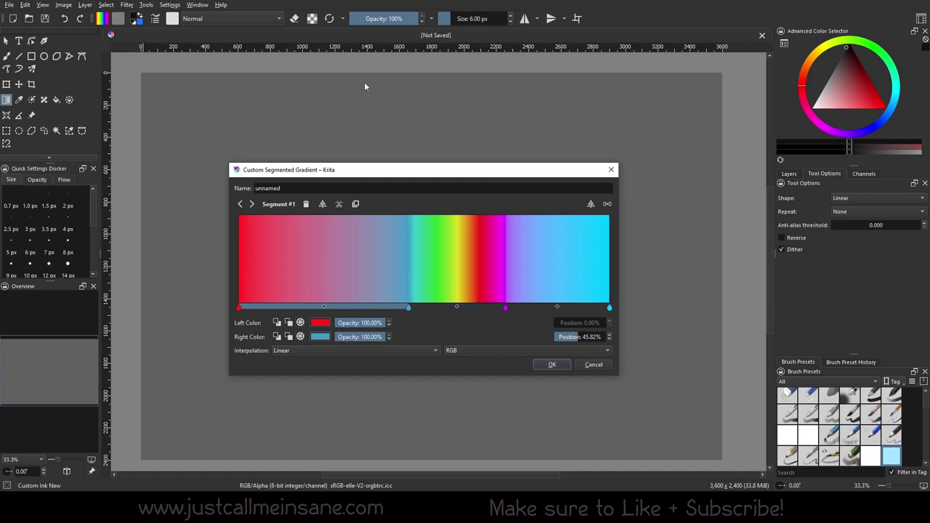
Close the gradient editor and drag right-to-left across the canvas for a magenta-to-red rainbow.
click(593, 365)
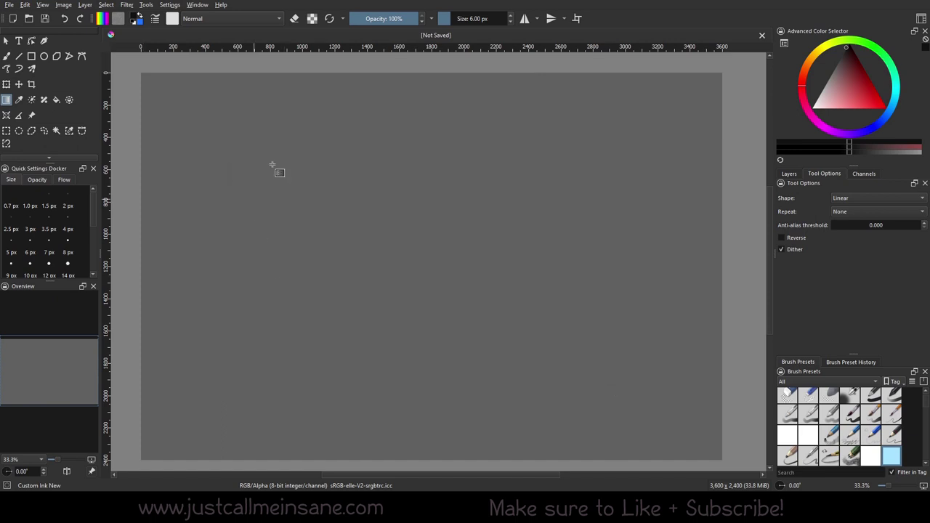
click(104, 19)
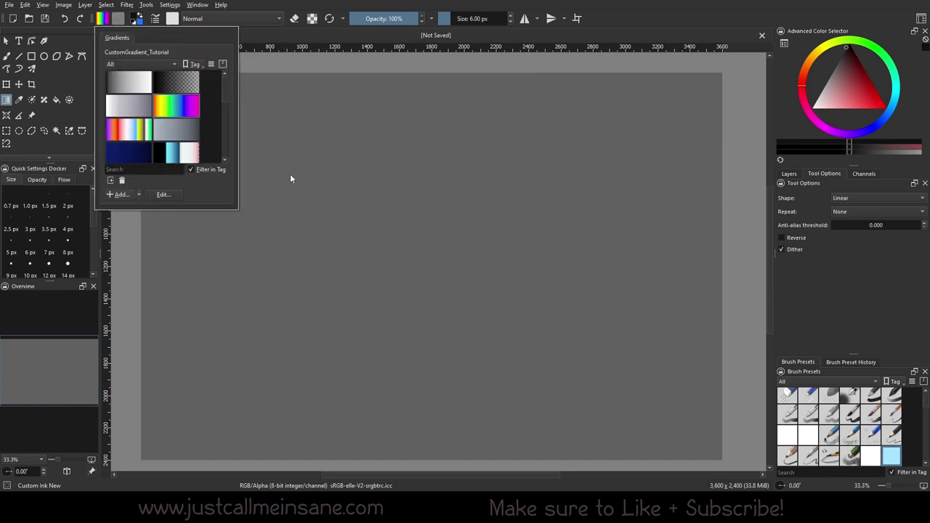
click(489, 109)
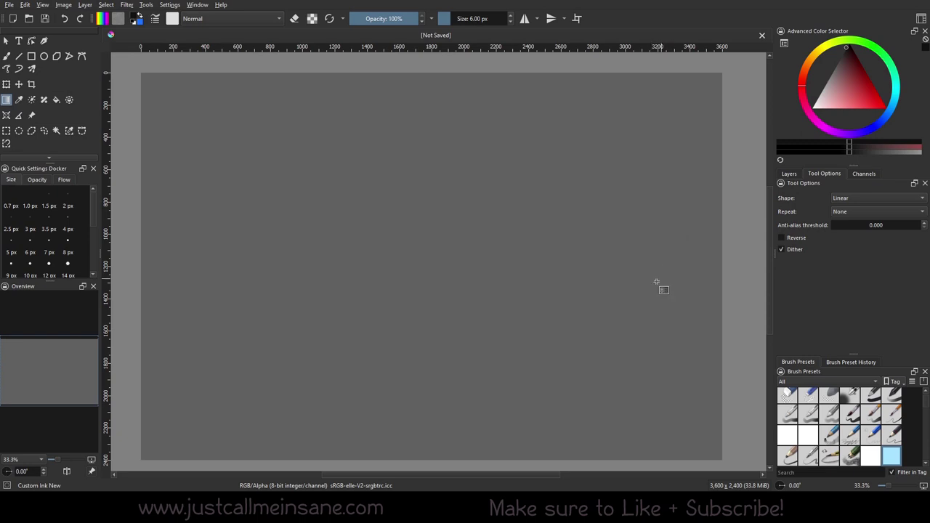
drag(667, 272, 219, 270)
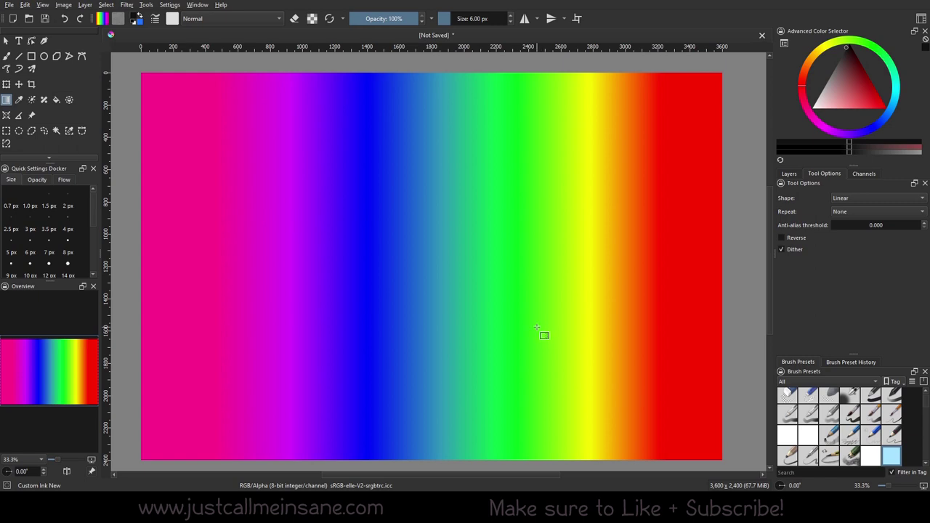
Check the gradient Shape list, leaving the shape on Linear.
click(851, 199)
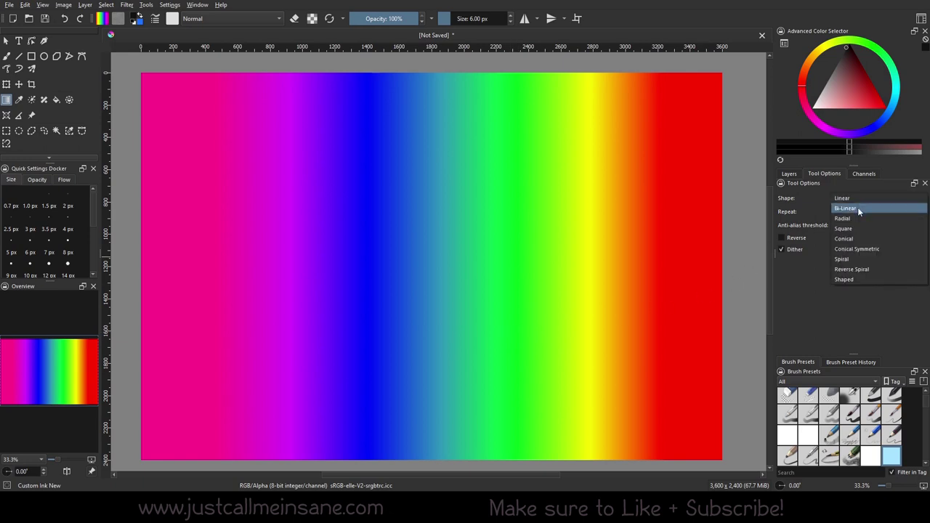
click(840, 197)
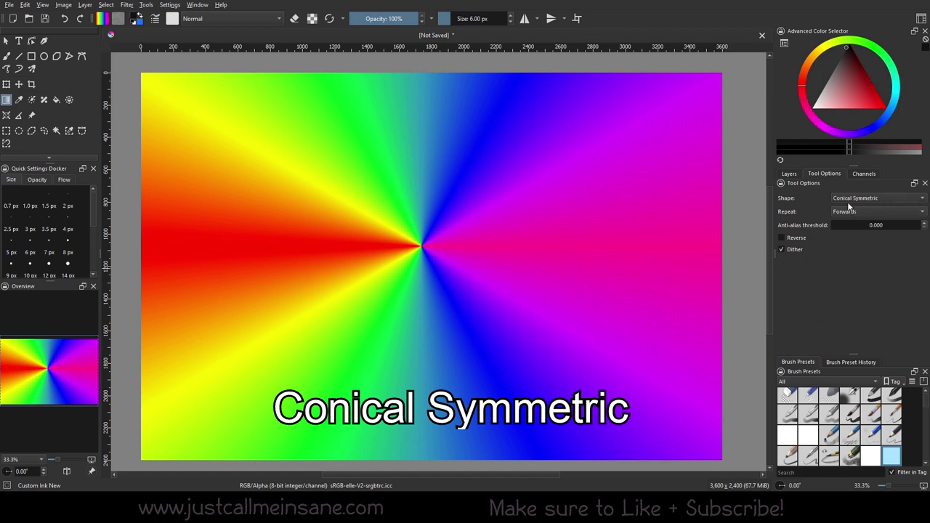
Switch the gradient shape to Radial, then draw and undo a large and a small test gradient.
click(859, 199)
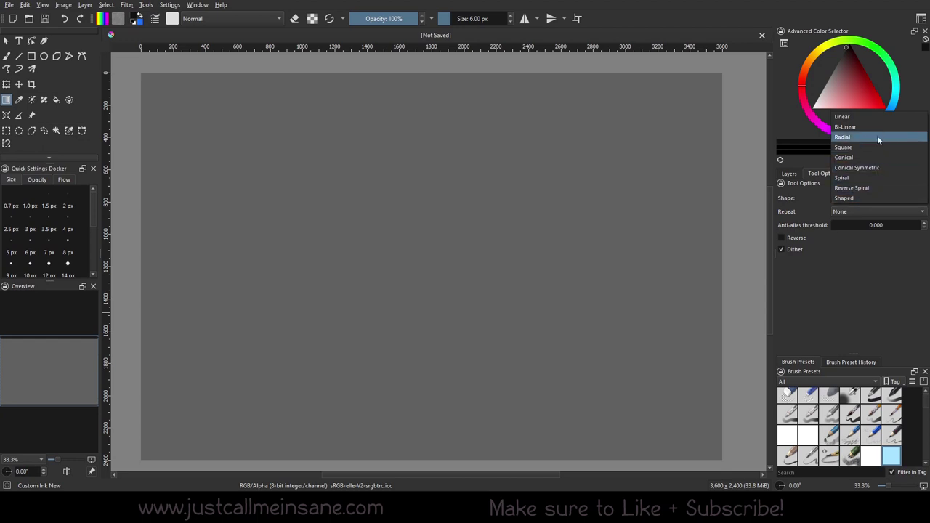
click(916, 137)
drag(504, 250, 279, 256)
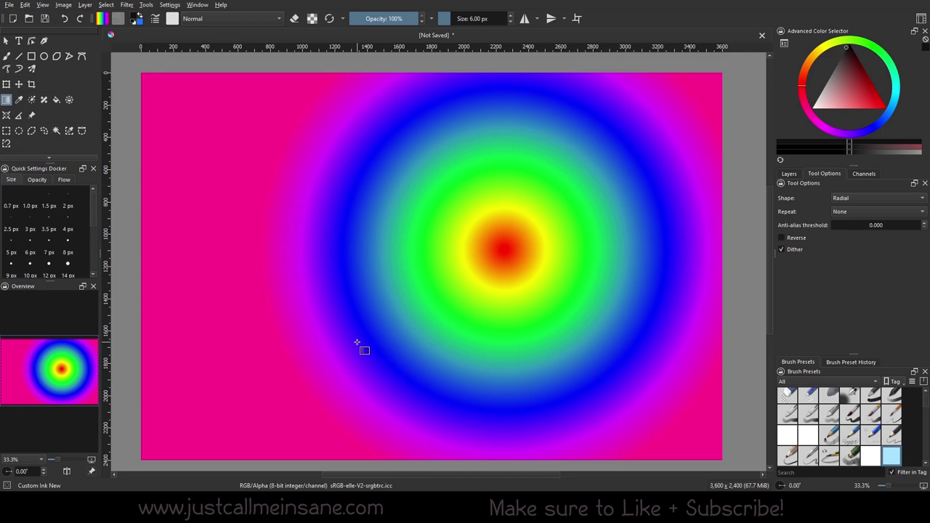
key(ctrl+z)
drag(415, 264, 376, 237)
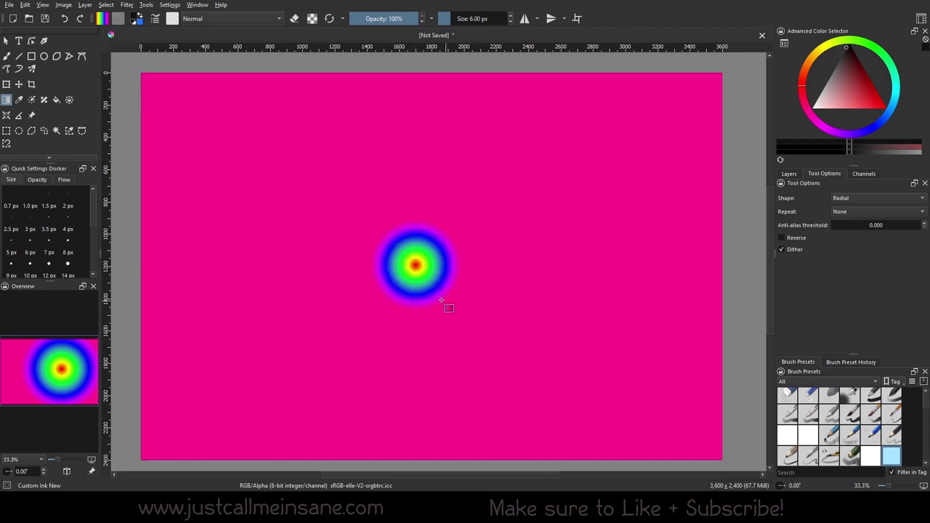
key(ctrl+z)
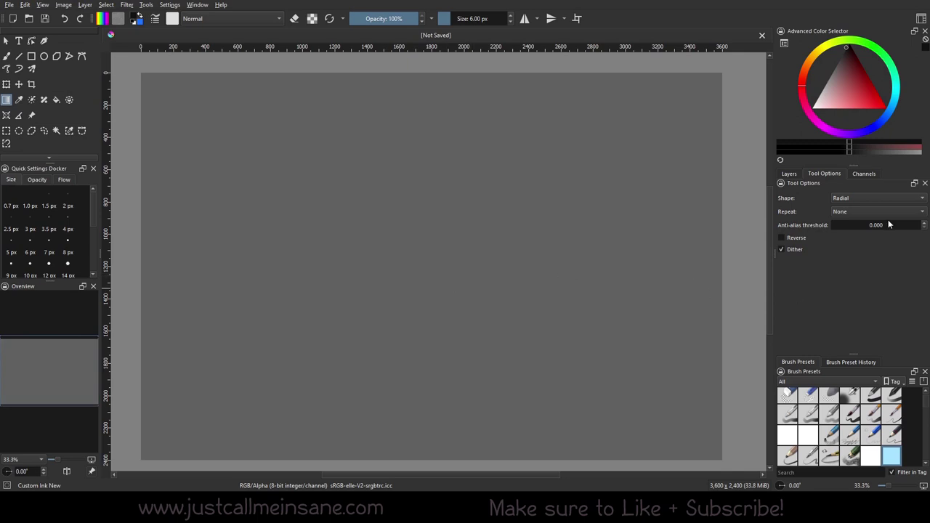
Set Repeat to Forwards, draw rainbow rings from the centre, and edit CustomGradient_Tutorial.
click(854, 211)
click(860, 222)
drag(423, 261, 166, 259)
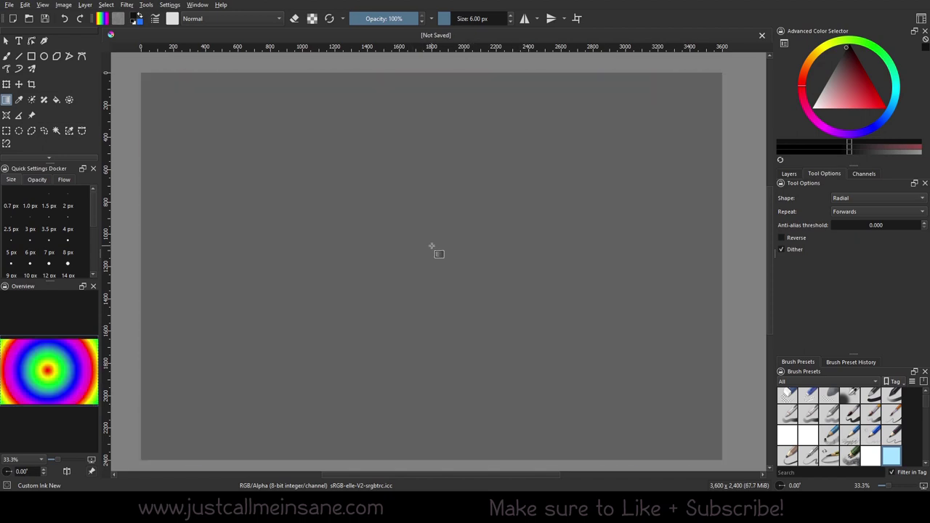
drag(432, 247, 465, 374)
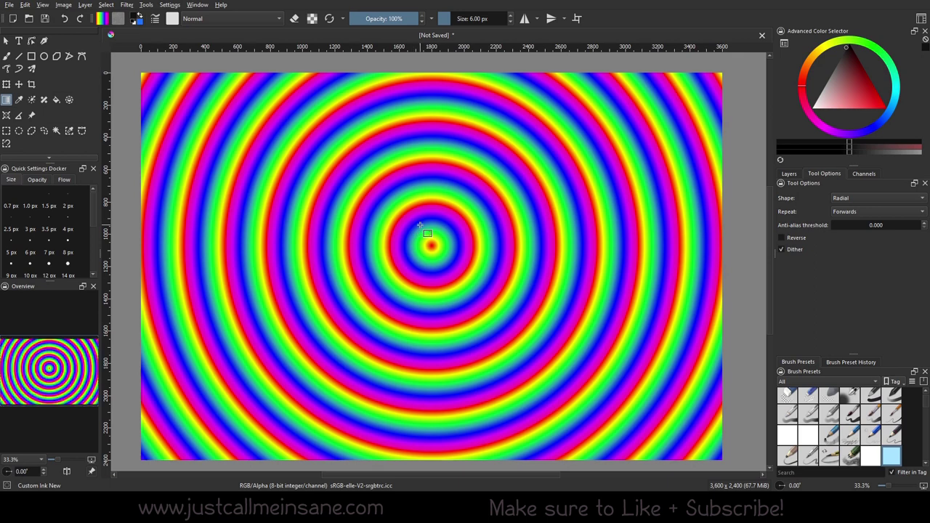
click(103, 21)
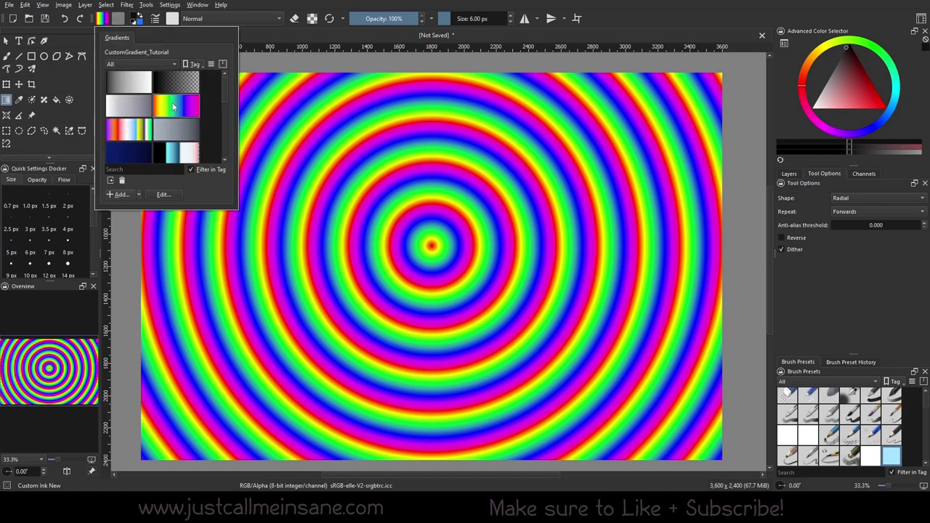
click(163, 194)
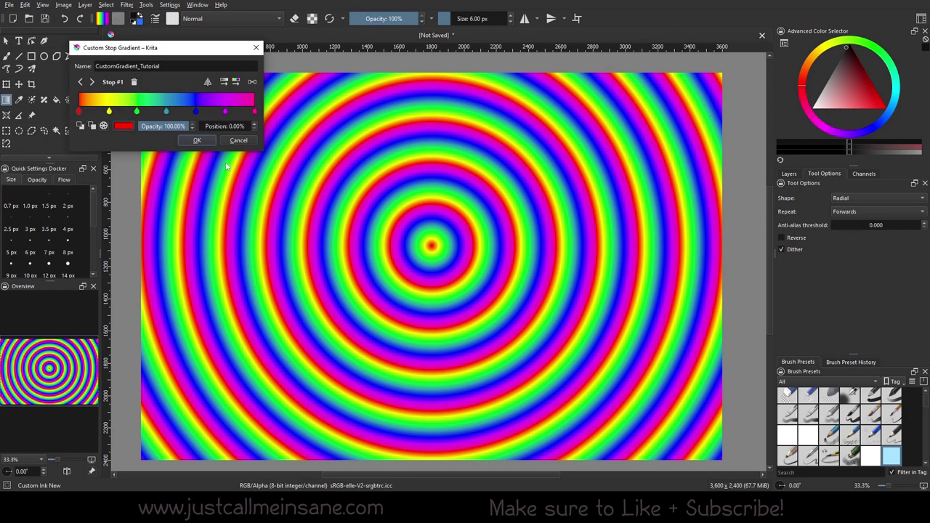
Undo the rings and try Alternating repeat with a wide and then a tight radial gradient.
click(238, 140)
key(ctrl+z)
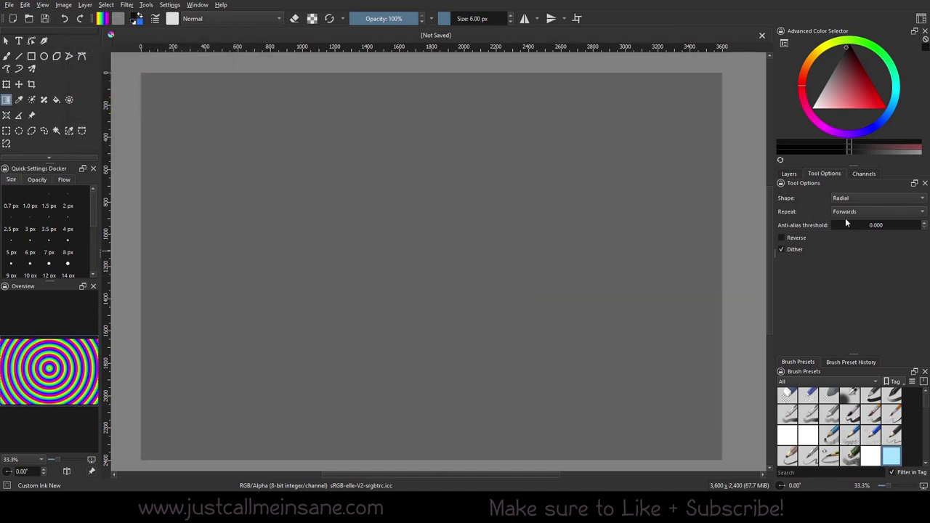
click(846, 215)
click(846, 226)
drag(410, 245, 270, 252)
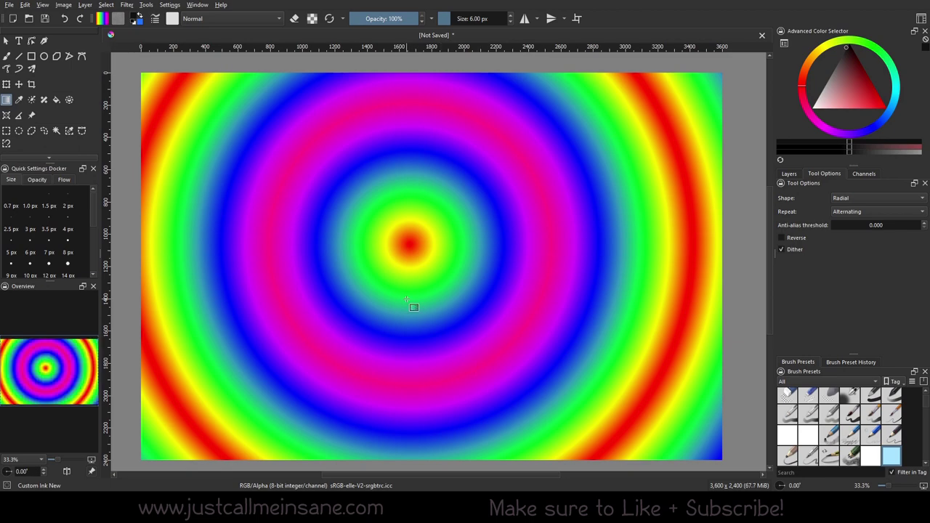
key(ctrl+z)
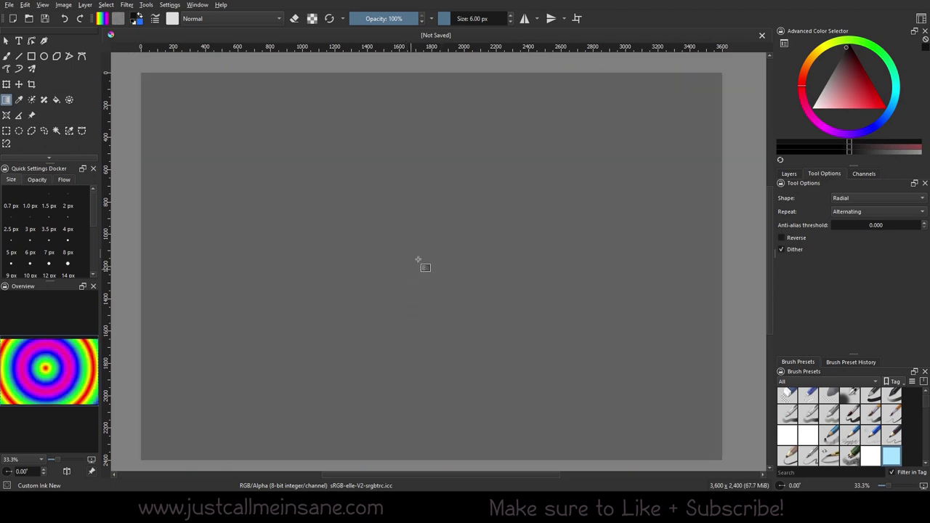
drag(418, 252, 399, 257)
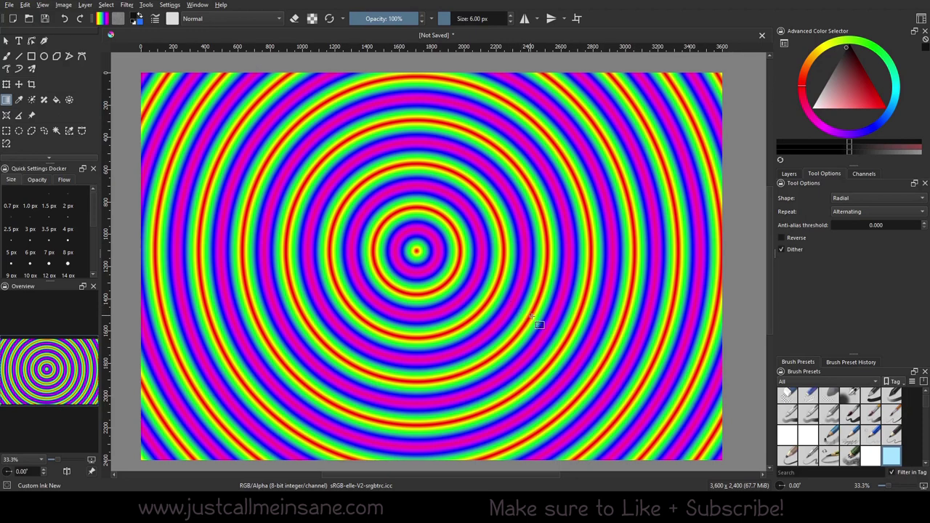
Switch Repeat back to Forwards and redraw the rainbow rings from the centre.
click(850, 210)
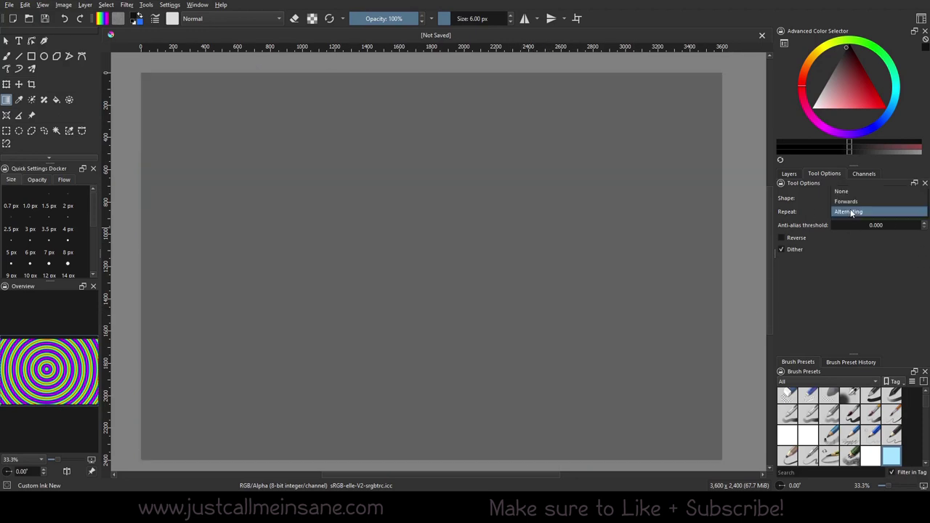
click(847, 201)
mouse_move(422, 263)
mouse_down()
mouse_move(387, 268)
mouse_move(441, 362)
mouse_up()
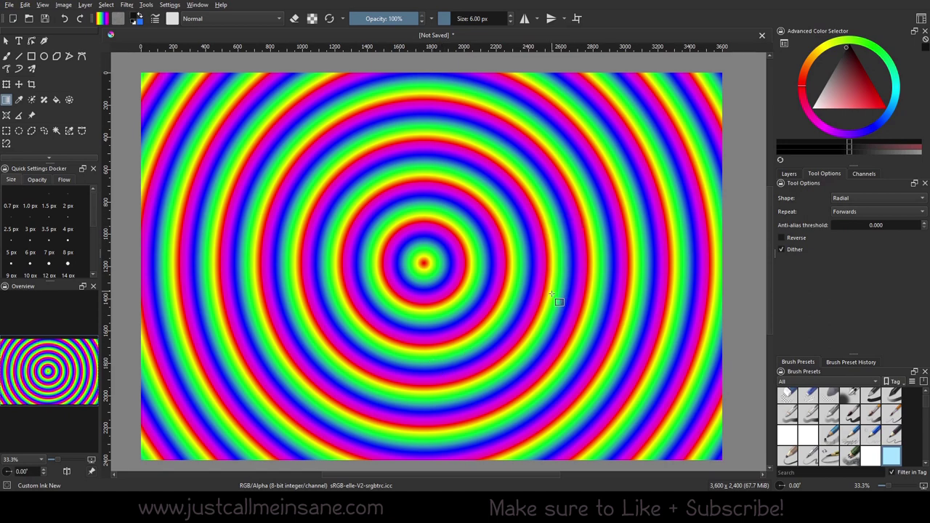
Switch the shape to Spiral, test-draw a repeating rainbow spiral from the centre, then undo it.
key(ctrl+z)
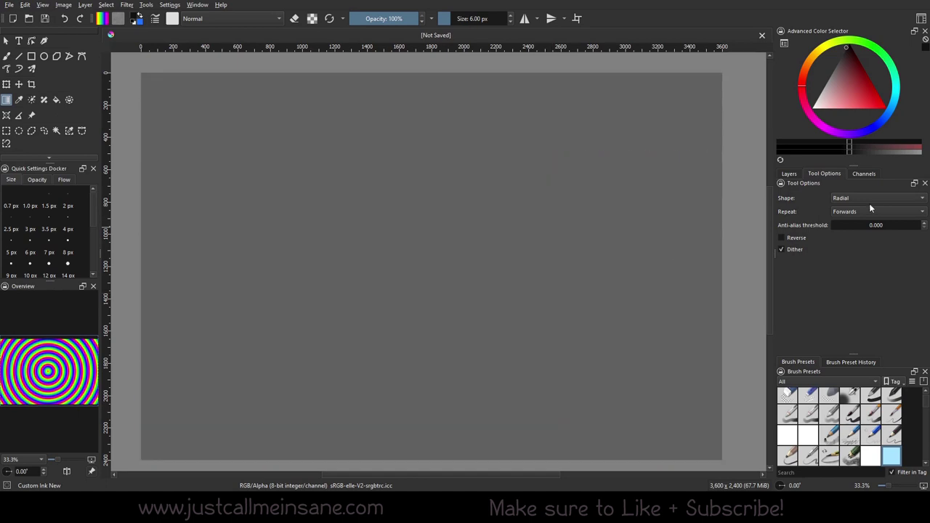
click(867, 201)
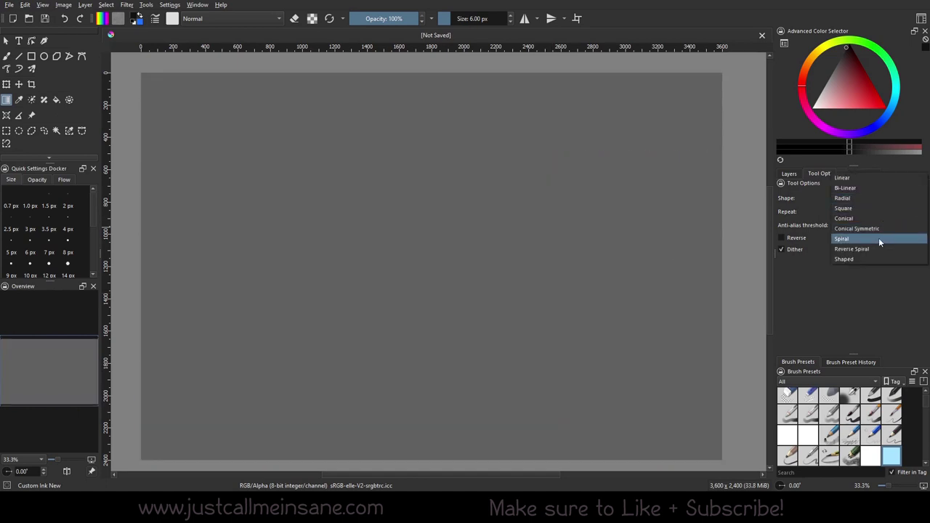
click(864, 237)
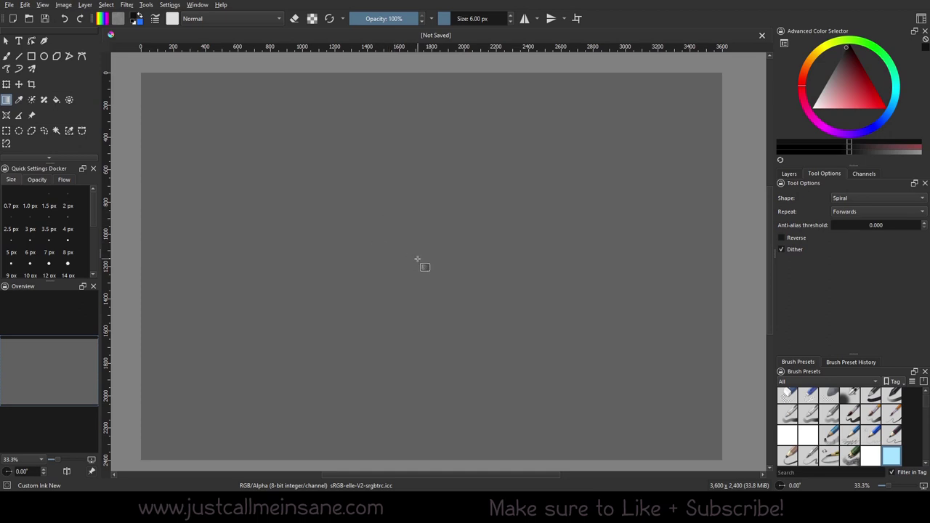
drag(419, 264, 346, 269)
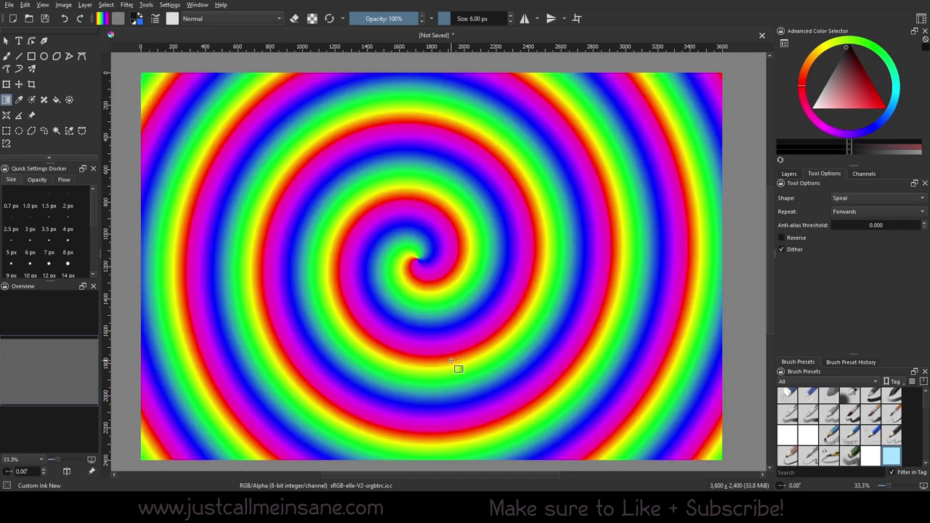
scroll(233, 272, down, 1)
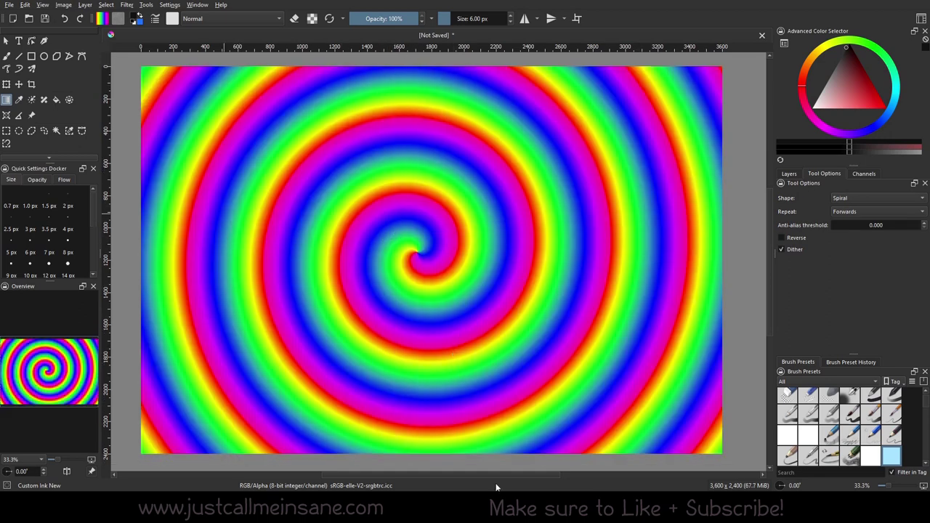
key(ctrl+z)
Try Repeat None and Alternating, settle on Forwards, and bring up the gradient presets list.
click(843, 211)
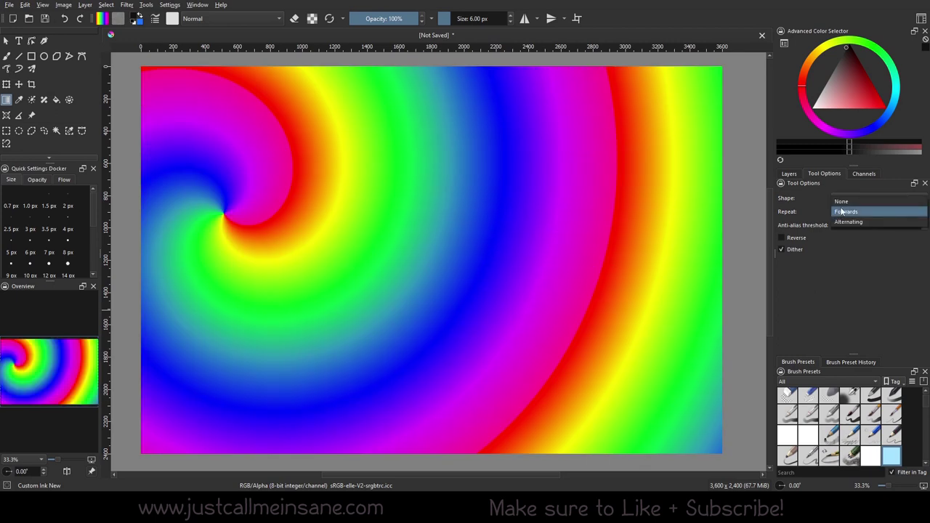
click(843, 201)
key(ctrl+z)
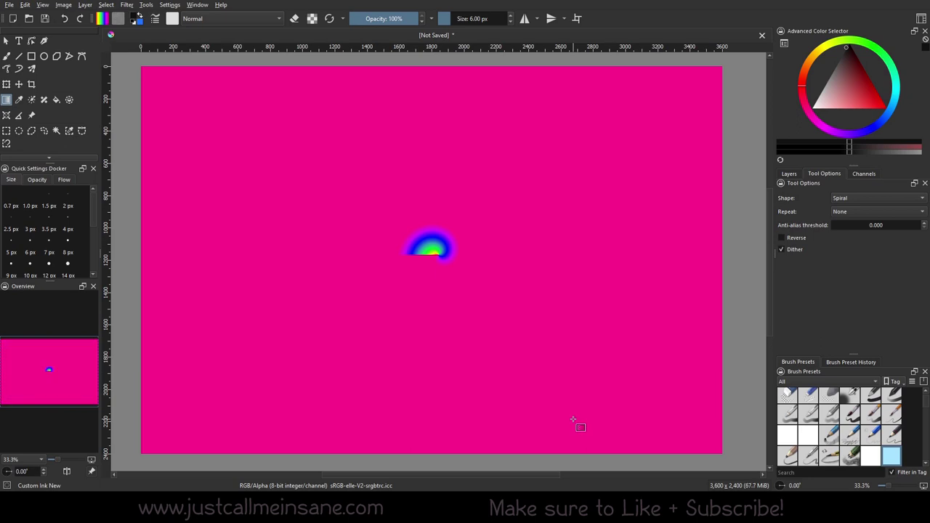
key(ctrl+z)
click(841, 211)
click(848, 234)
click(841, 214)
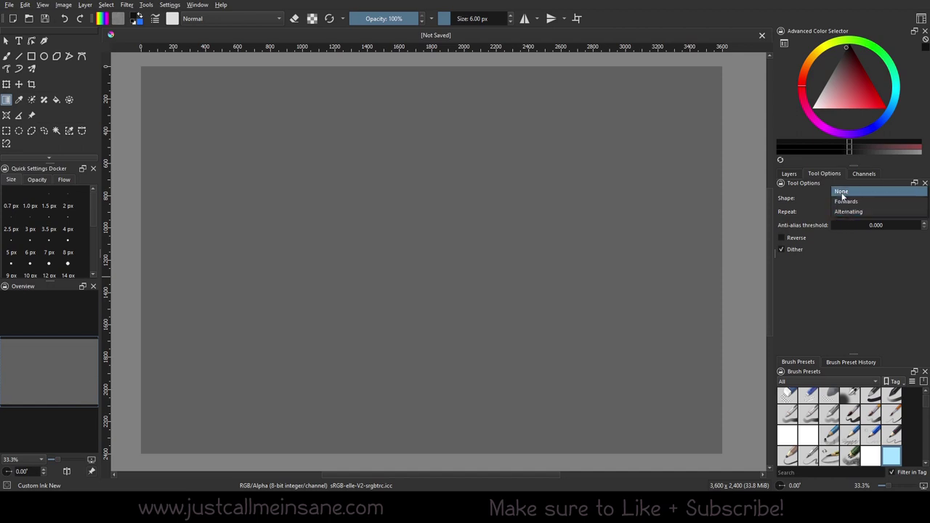
click(846, 201)
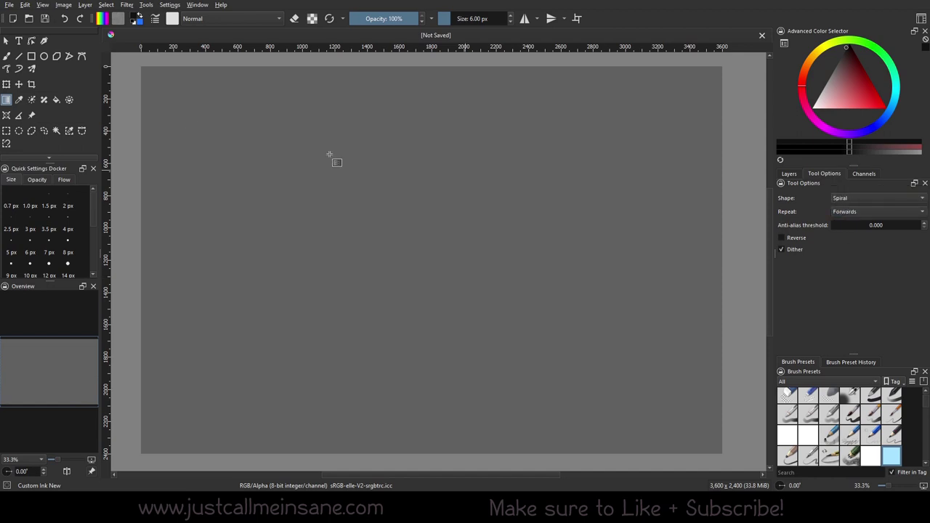
click(106, 17)
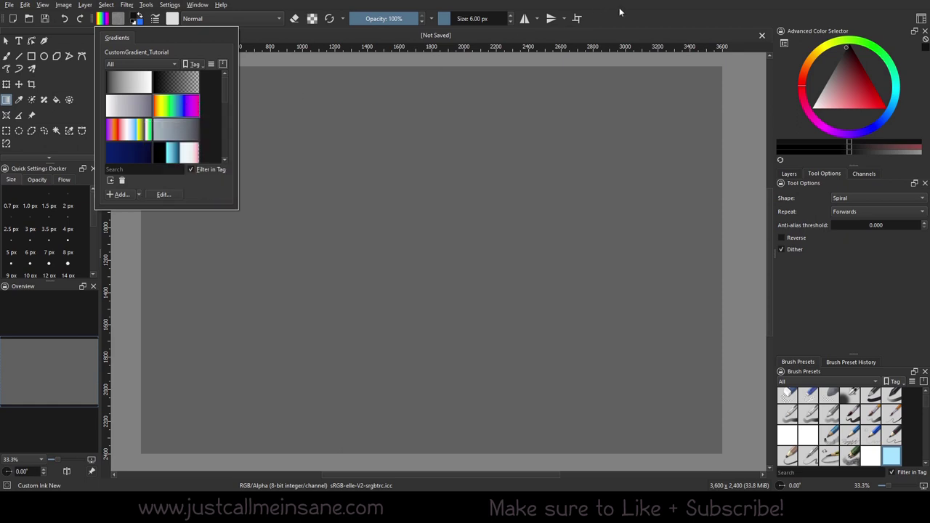
Reverse the gradient, set Shape back to Linear, and test-draw repeating linear stripes.
click(881, 211)
click(882, 212)
click(882, 211)
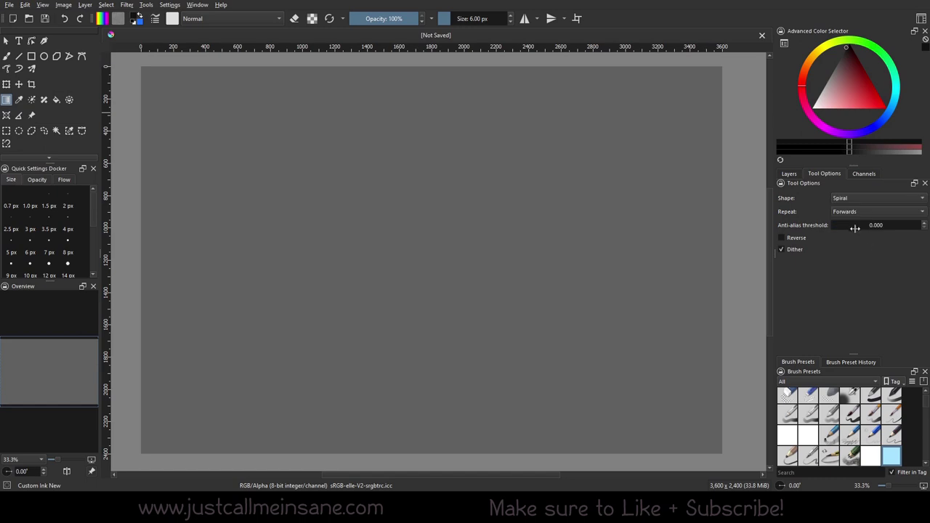
click(785, 238)
click(846, 197)
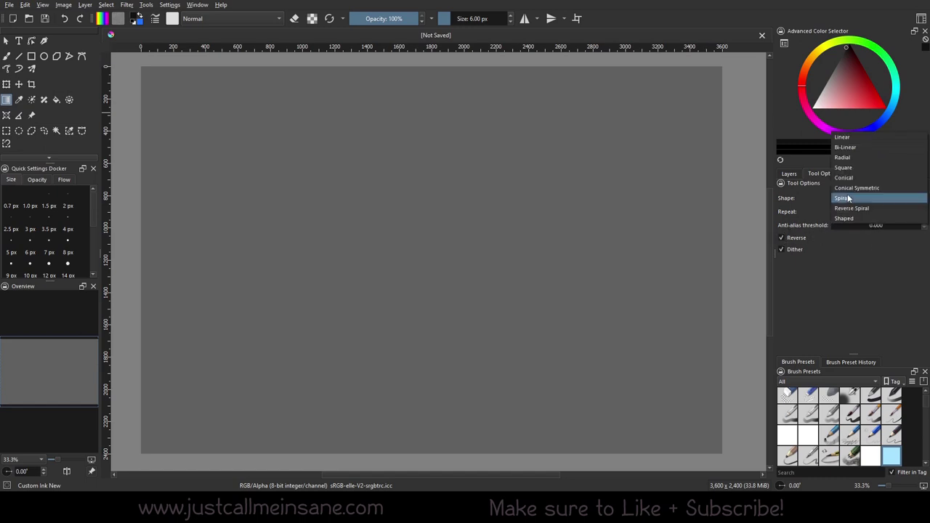
click(849, 148)
click(858, 198)
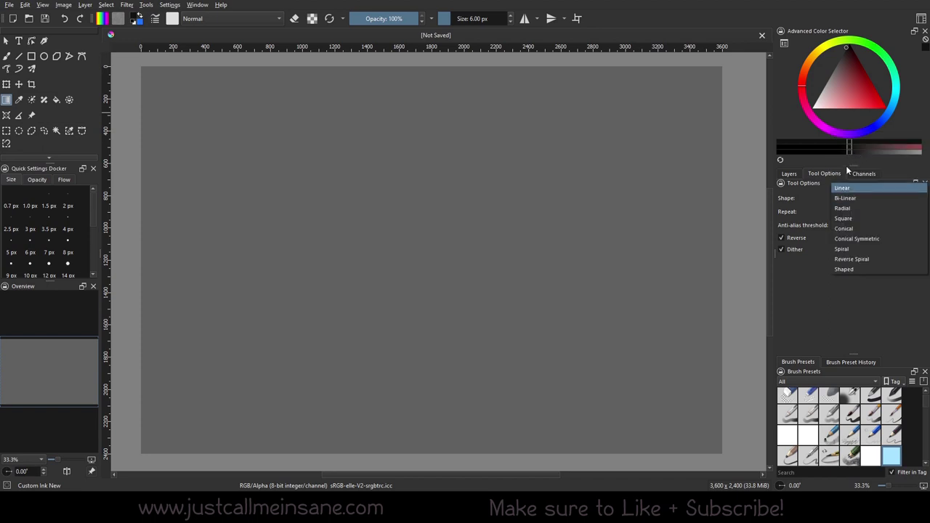
click(846, 188)
drag(449, 234, 208, 248)
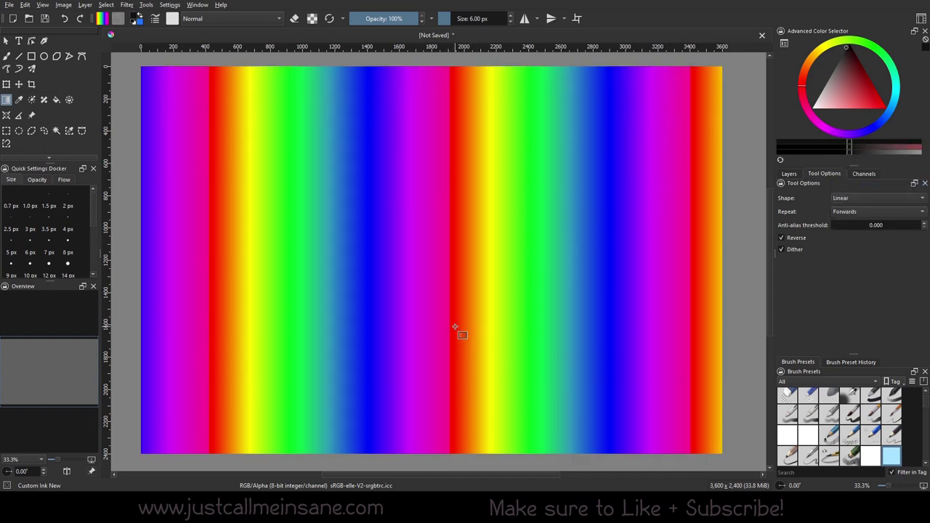
Set Repeat to None and redraw the rainbow across the canvas until red sits on the right.
key(ctrl+z)
click(849, 211)
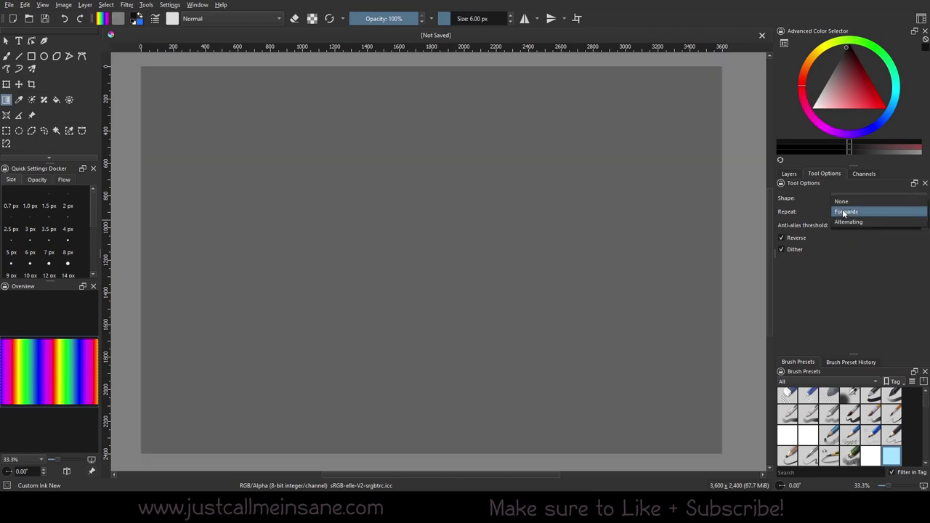
click(854, 202)
drag(618, 247, 234, 247)
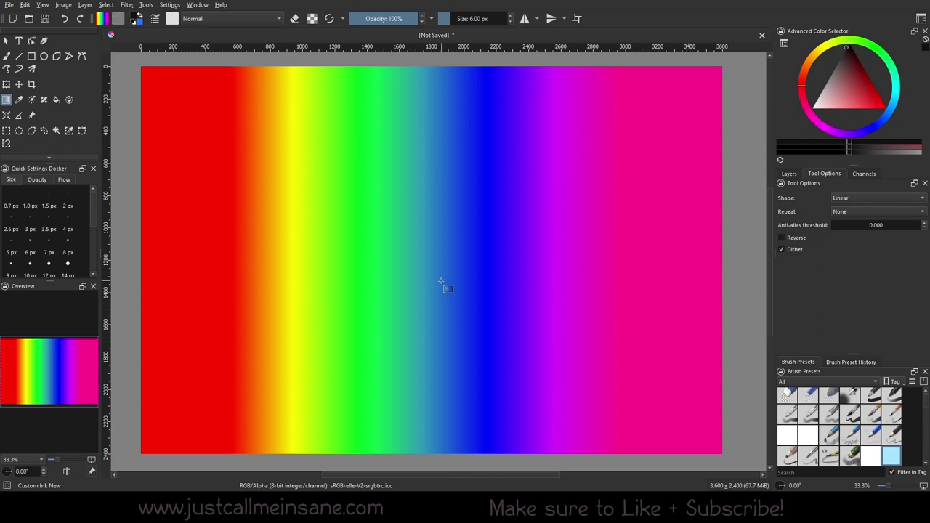
key(ctrl+z)
drag(585, 234, 167, 249)
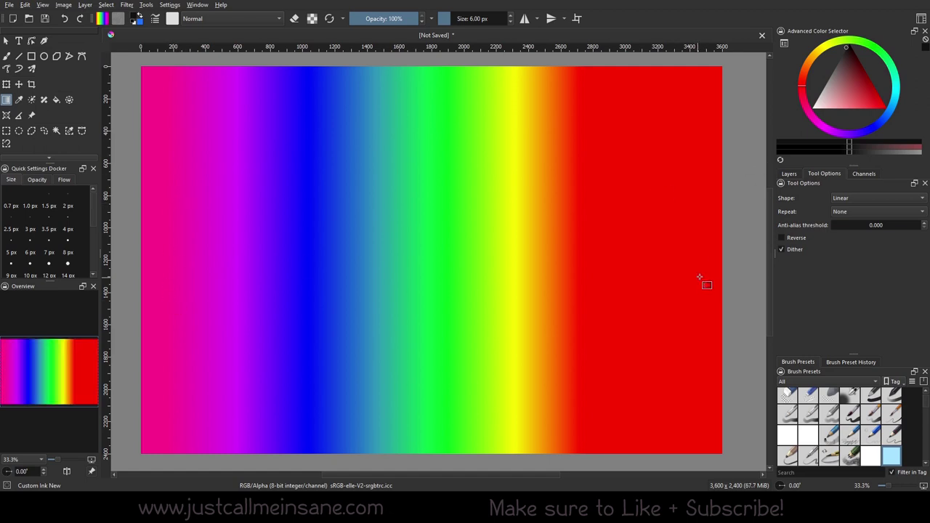
key(ctrl+z)
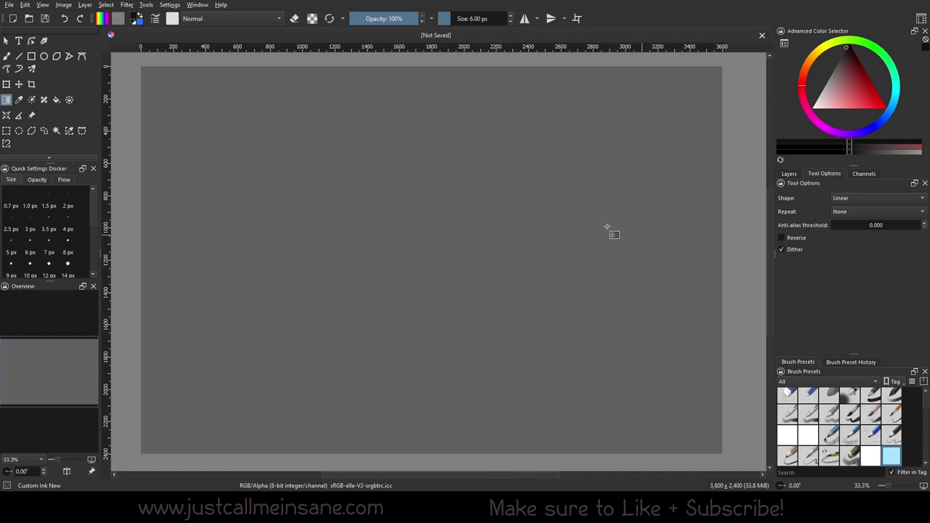
drag(630, 229, 216, 215)
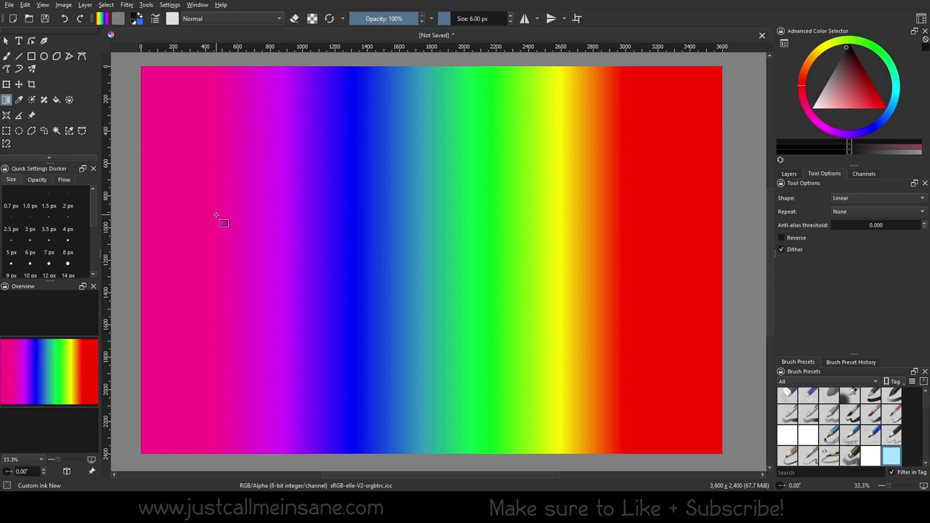
Clear the rainbow and test a black-to-green linear gradient, then undo it.
key(ctrl+z)
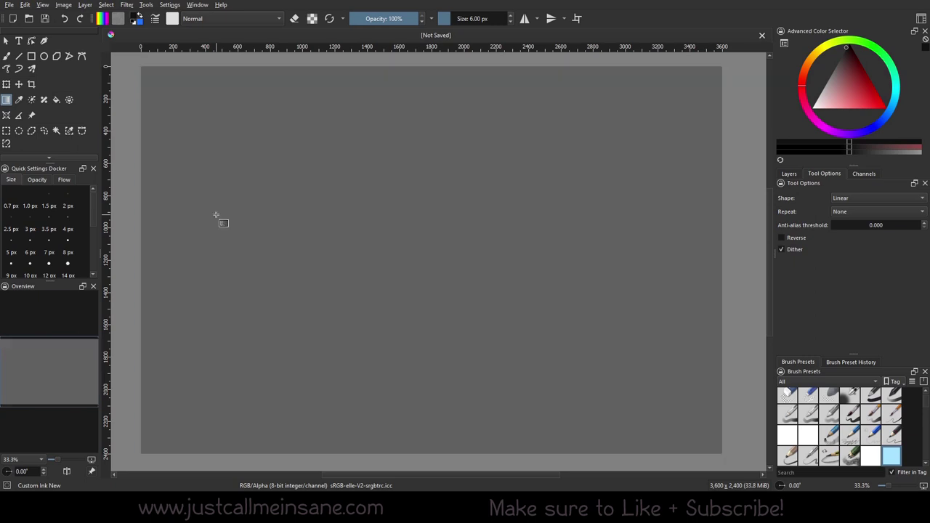
click(847, 199)
click(861, 203)
click(860, 192)
click(866, 194)
drag(448, 253, 367, 262)
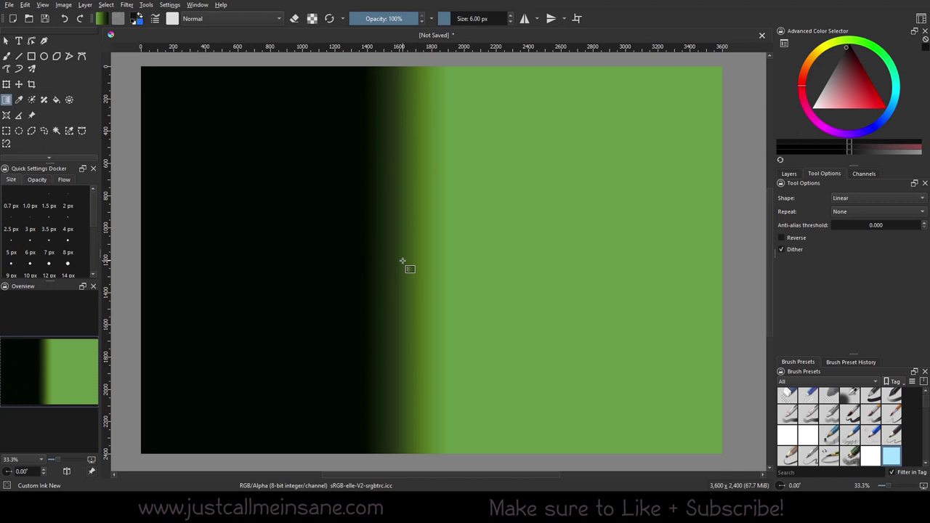
key(ctrl+z)
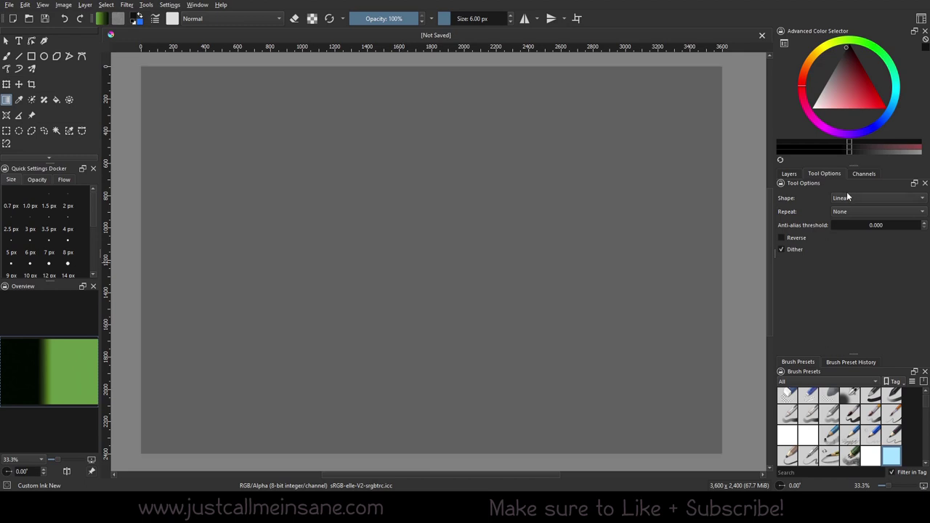
Set Shape to Bi-Linear and draw a central green band fading to black on both sides.
click(854, 199)
click(853, 202)
click(853, 203)
click(862, 213)
drag(456, 234, 374, 236)
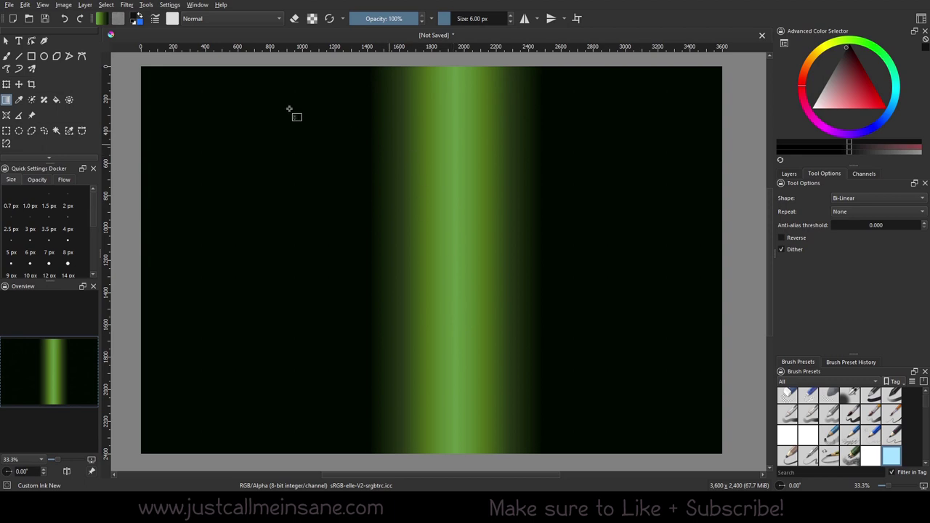
click(103, 19)
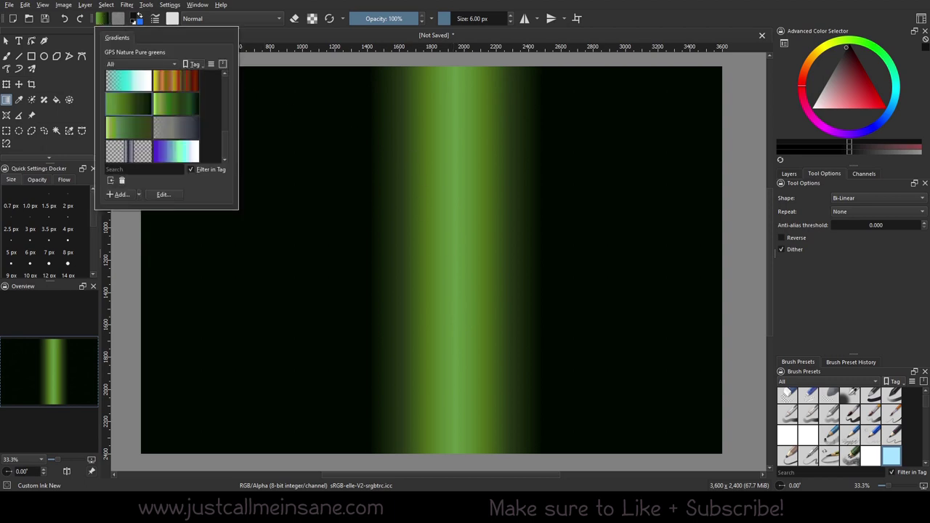
key(Escape)
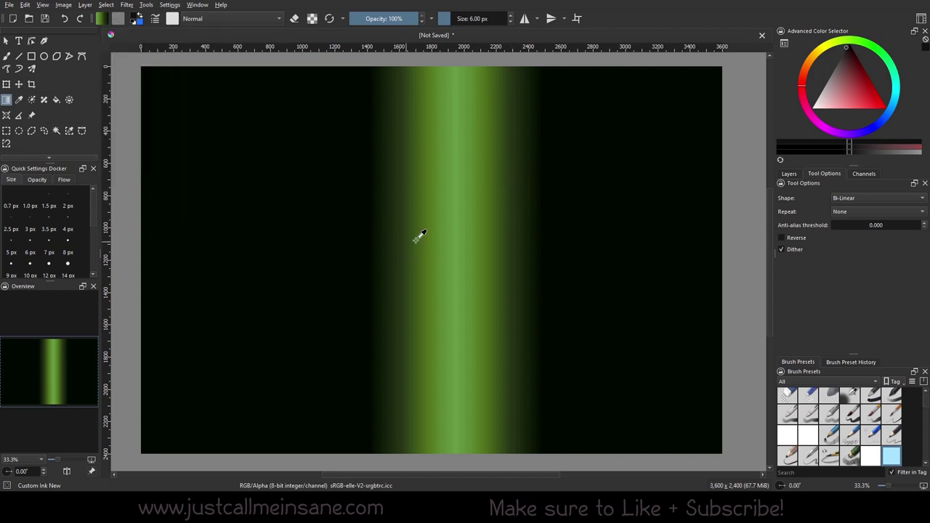
key(Delete)
drag(458, 248, 374, 249)
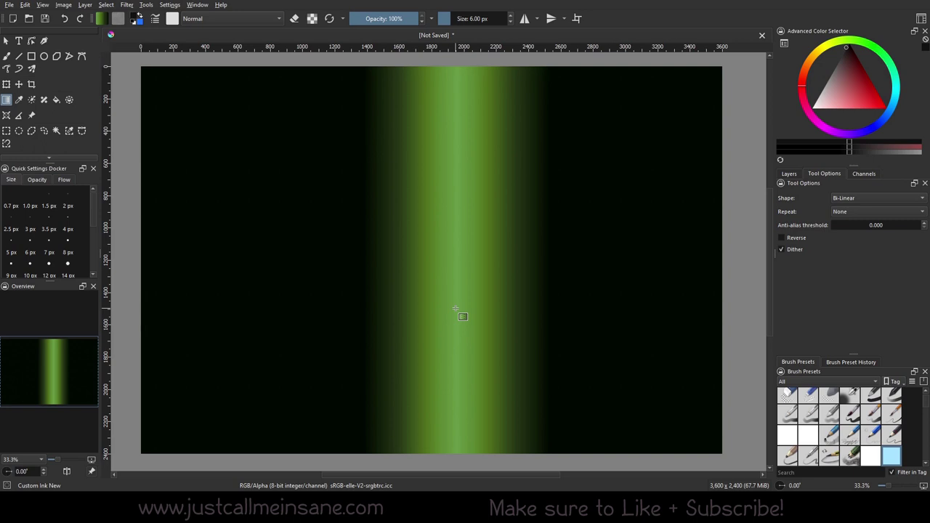
Clear the canvas, set Shape to Shaped, test and undo a shaped gradient, then show Layers.
key(Delete)
click(847, 198)
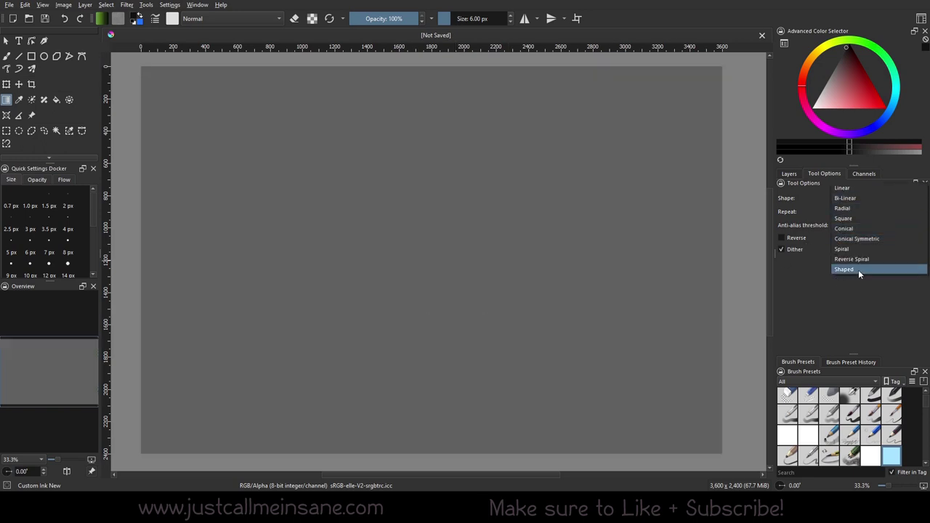
click(858, 269)
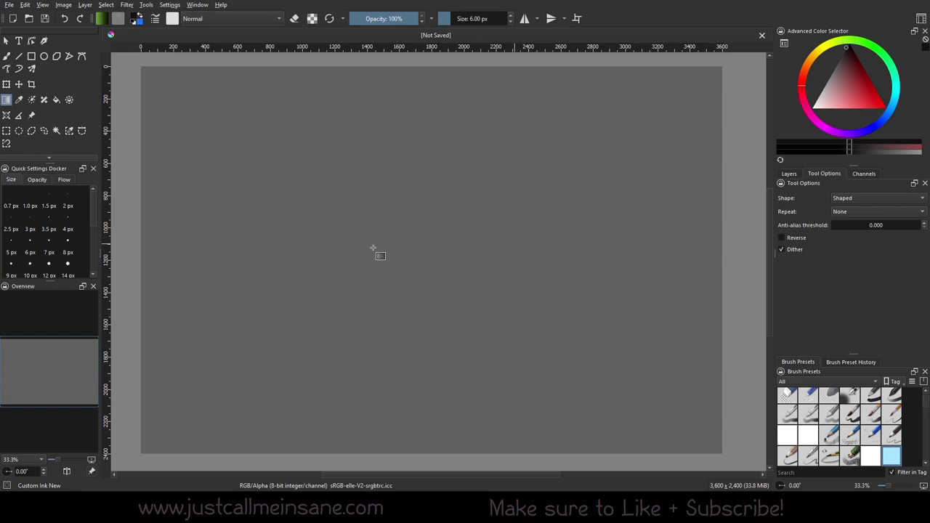
drag(443, 301, 605, 267)
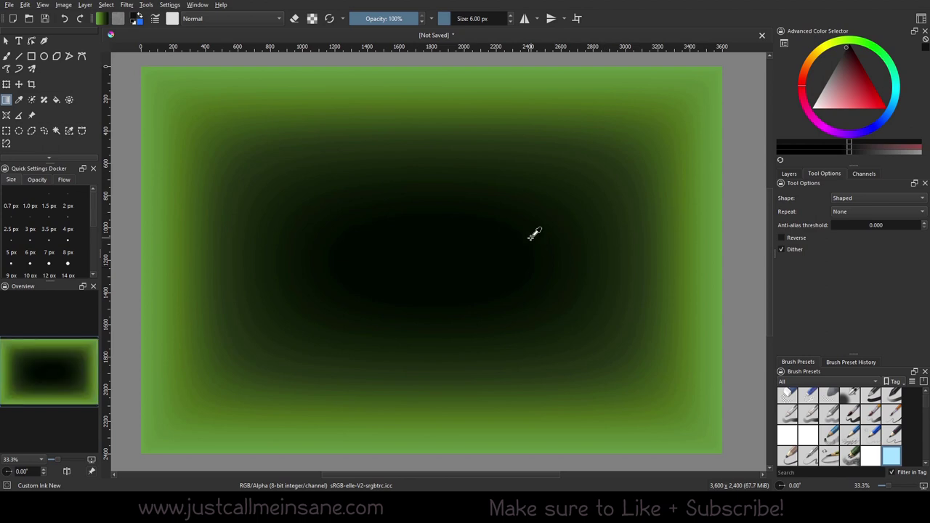
key(ctrl+z)
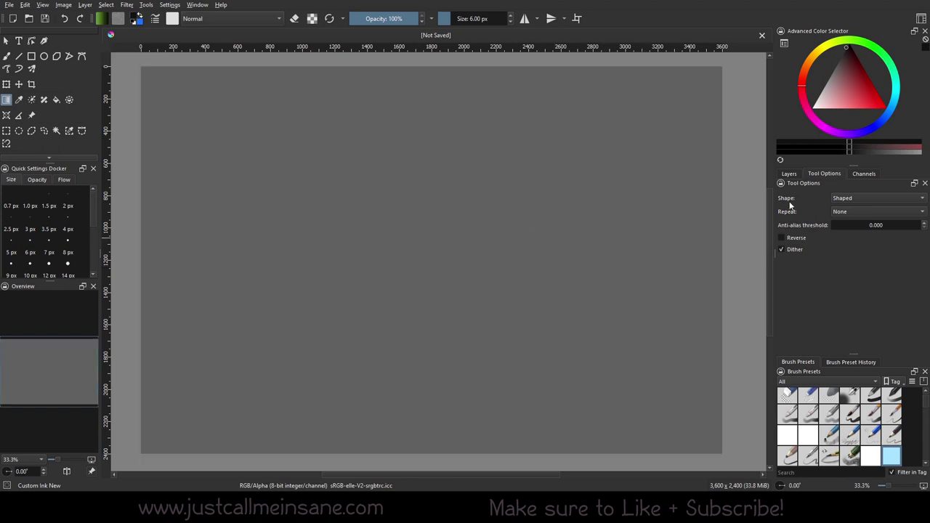
click(791, 173)
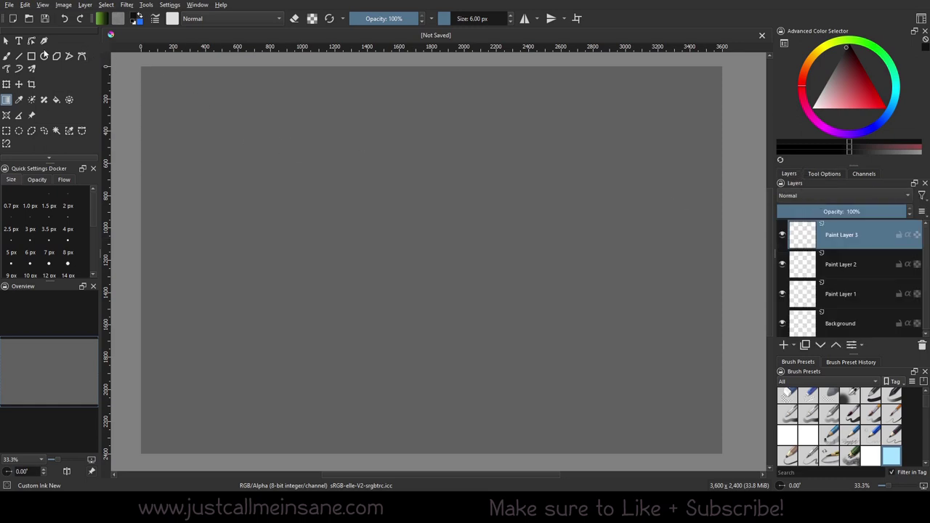
Draw a closed six-cornered irregular polygon outline with the Polygon tool.
click(32, 56)
click(57, 56)
click(365, 145)
click(266, 206)
click(226, 348)
click(298, 428)
click(587, 387)
click(545, 172)
double_click(366, 146)
Magic-wand select the polygon's interior and move Paint Layer 2 above Paint Layer 3.
key(g)
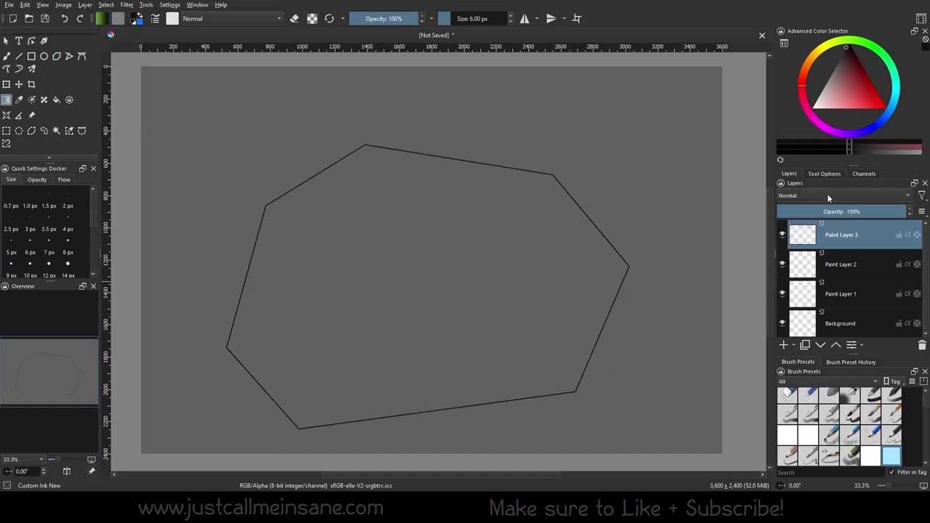
click(56, 130)
click(366, 201)
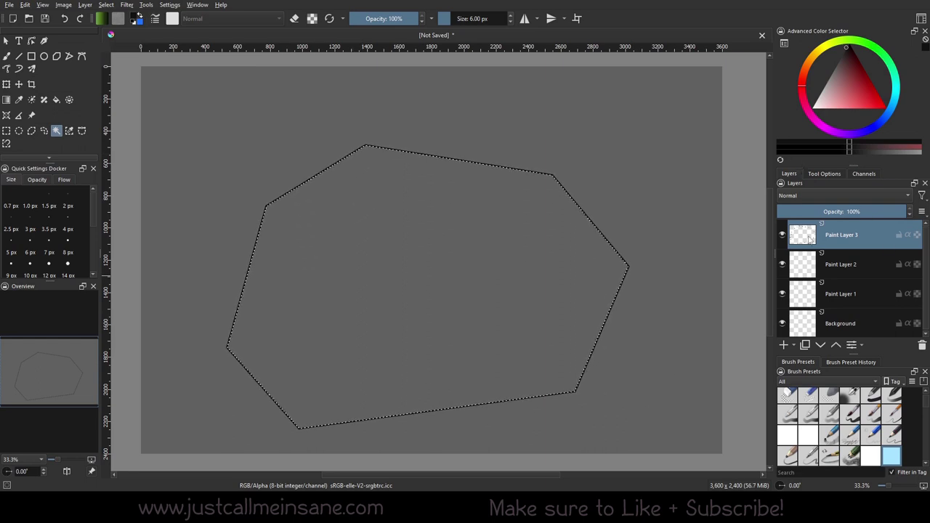
click(841, 265)
click(836, 345)
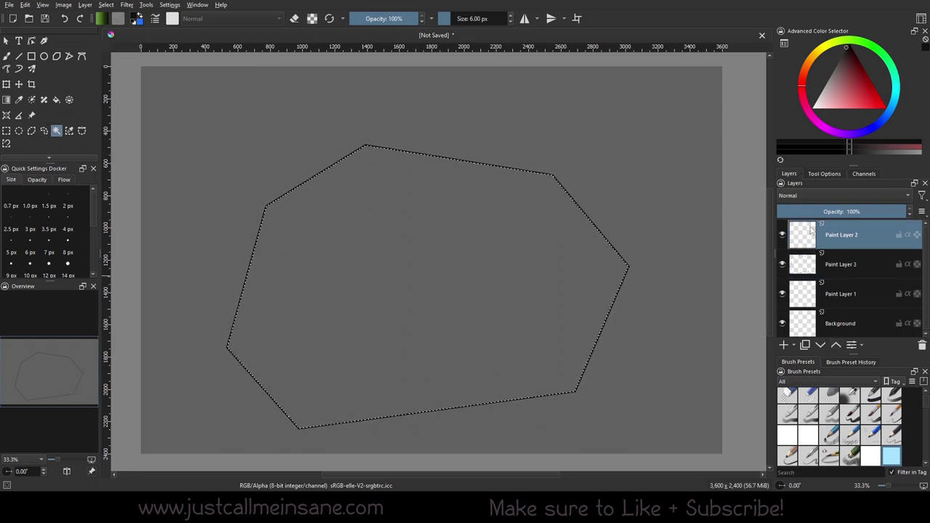
Fill the selection with a Shaped gradient, green at the edges to black centrally, keeping the polygon selected.
click(825, 174)
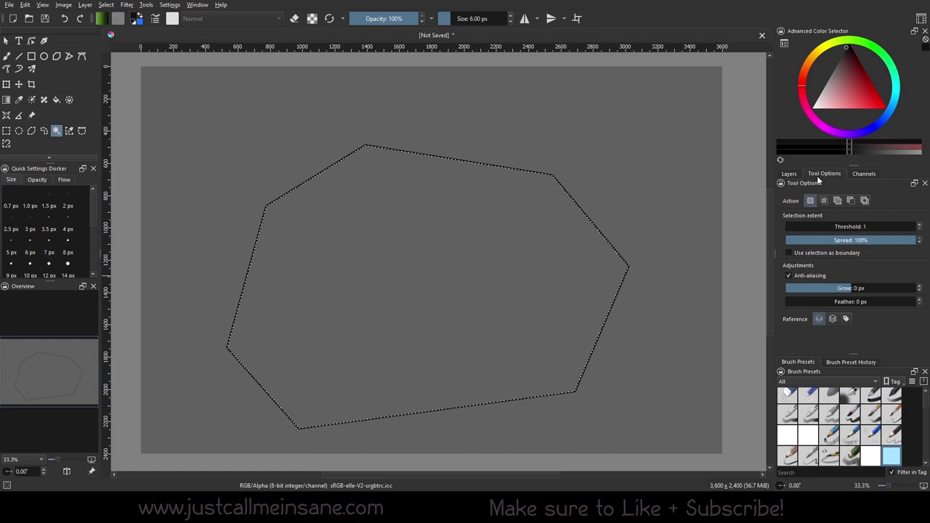
click(6, 101)
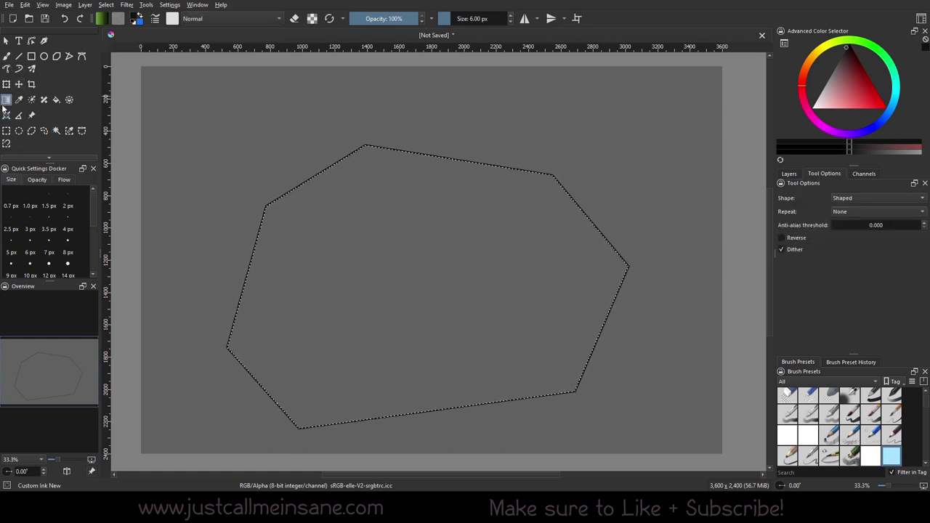
click(856, 202)
click(857, 202)
drag(533, 241, 405, 242)
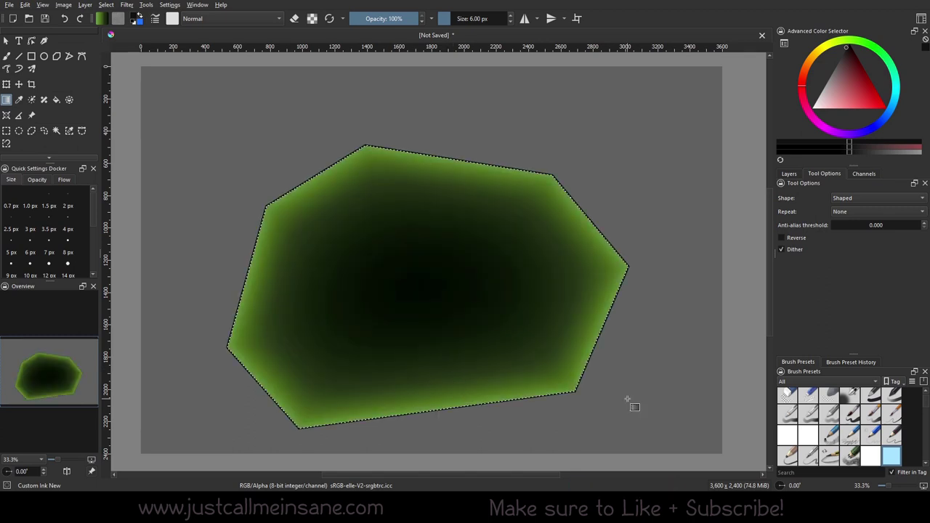
key(ctrl+a)
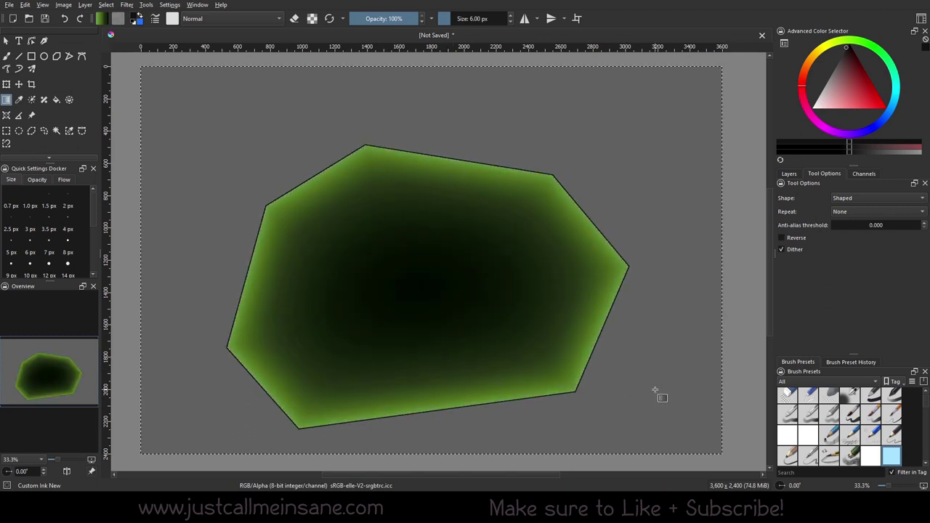
key(ctrl+shift+a)
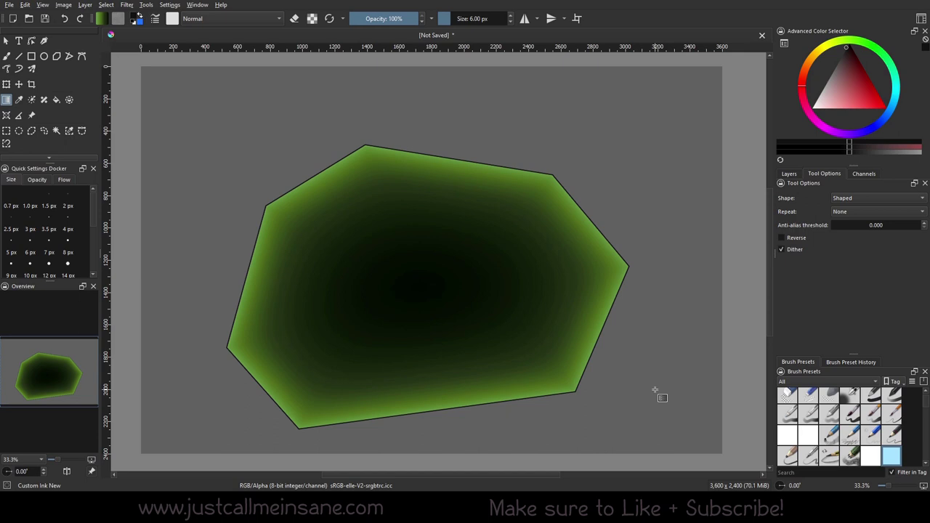
key(ctrl+z)
key(ctrl+z)
Invert the selection and fill the surrounding area with a Shaped CustomGradient_Tutorial rainbow gradient.
click(106, 5)
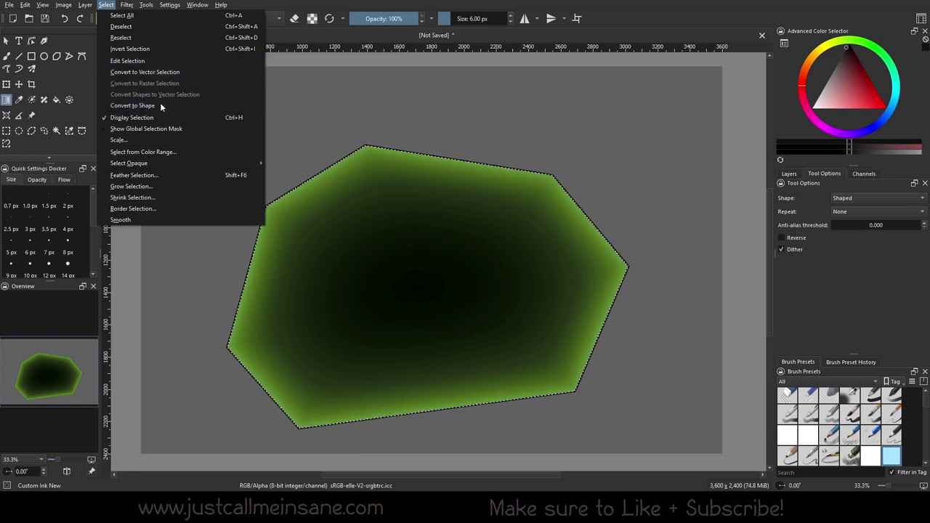
click(146, 49)
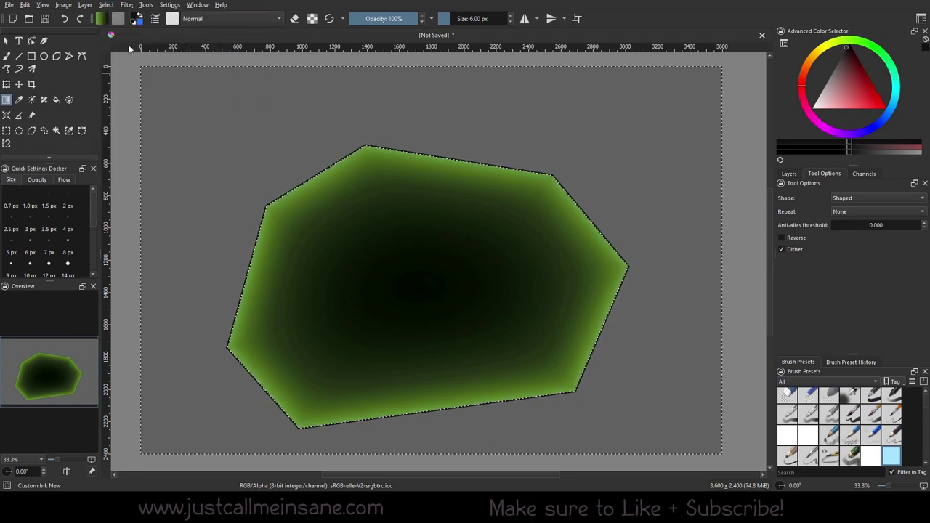
click(101, 18)
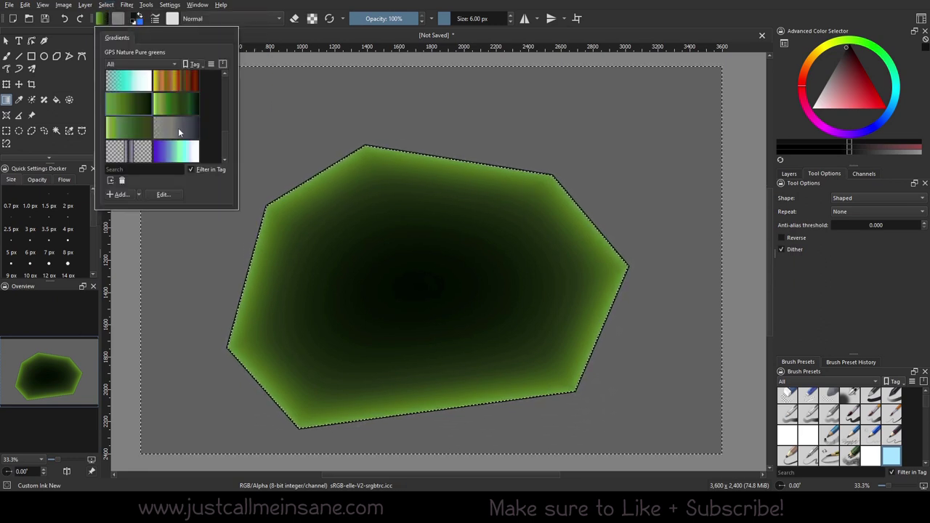
scroll(179, 129, up, 5)
click(176, 105)
click(466, 47)
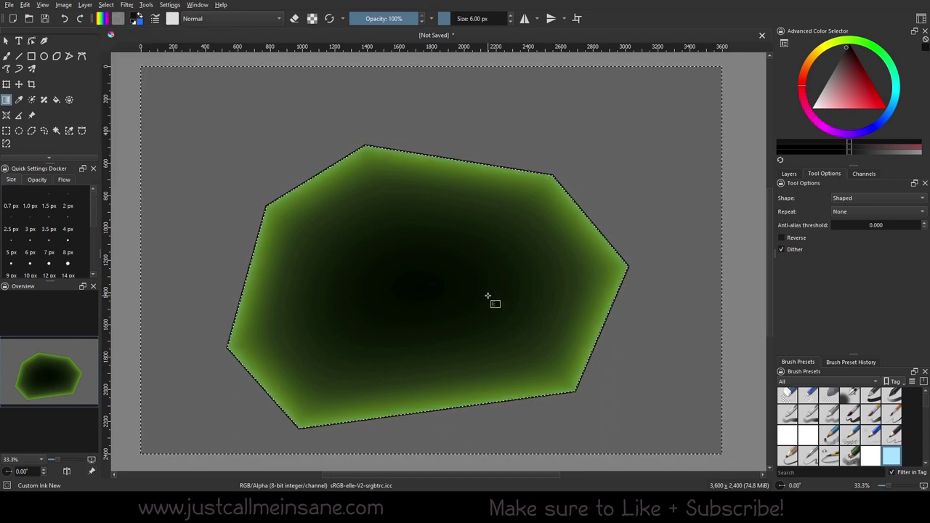
drag(488, 296, 436, 307)
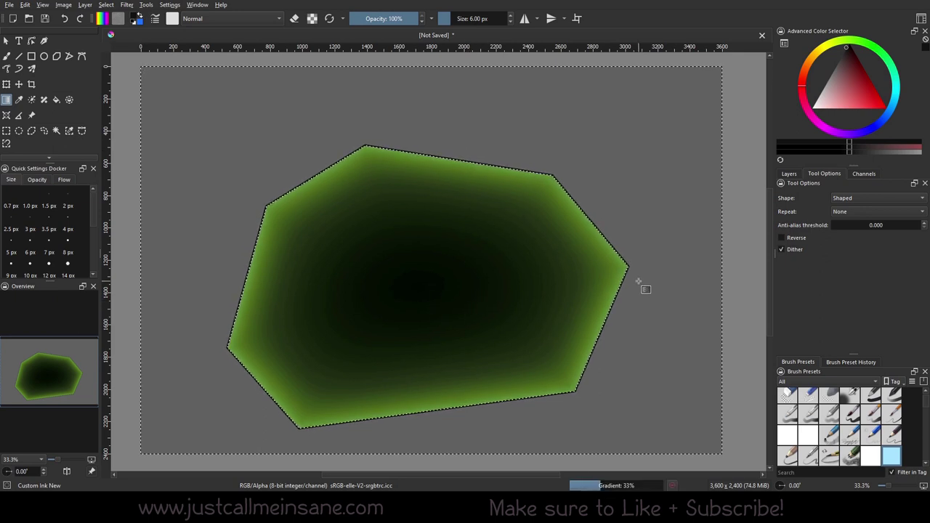